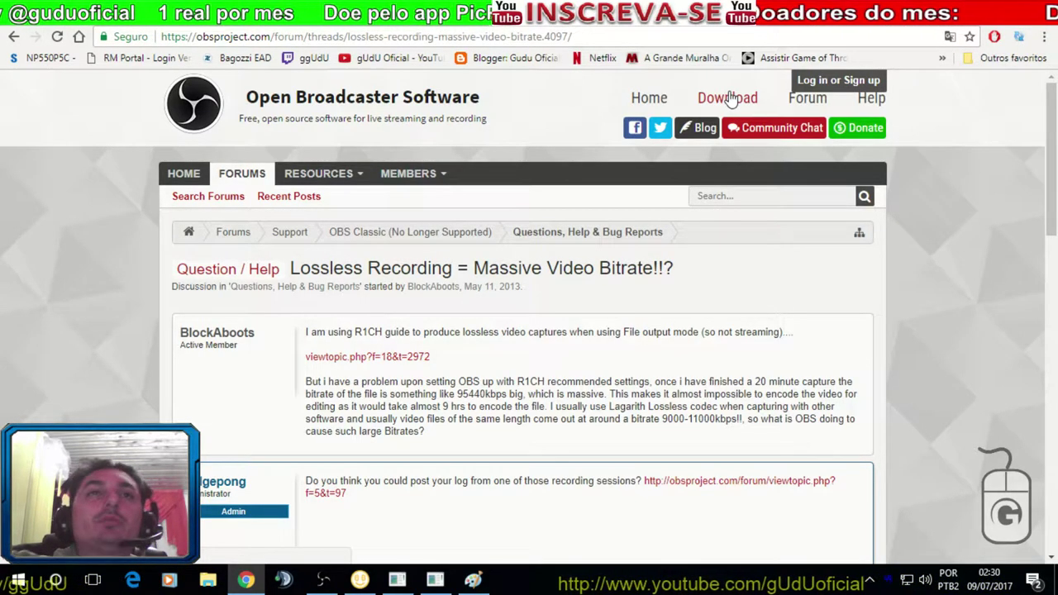
Open the OBS download page and examine the OBS Classic section, highlighting its heading
left_click(731, 97)
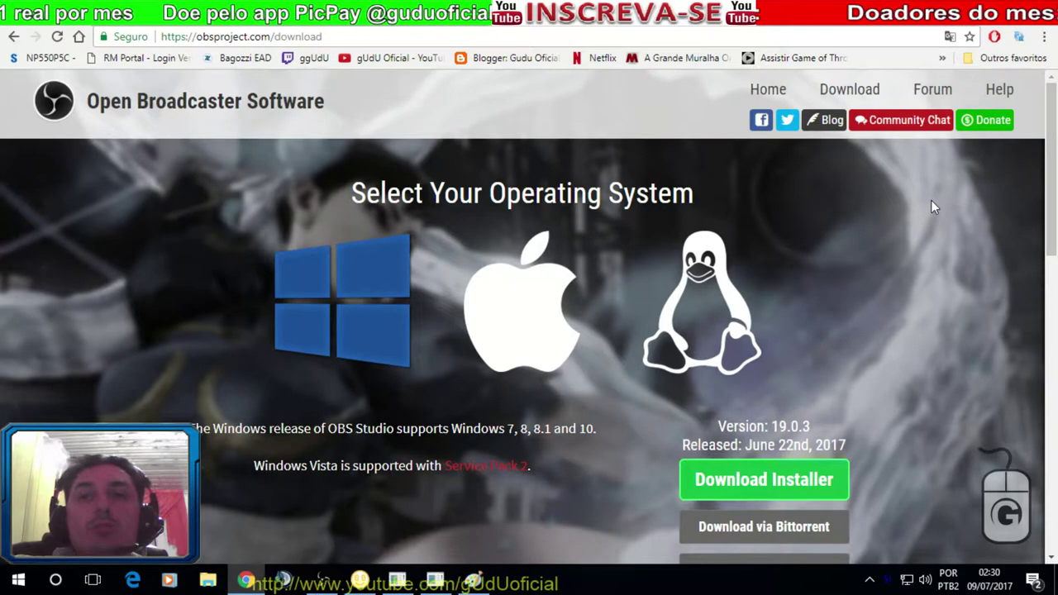
scroll(931, 201, "down", 4)
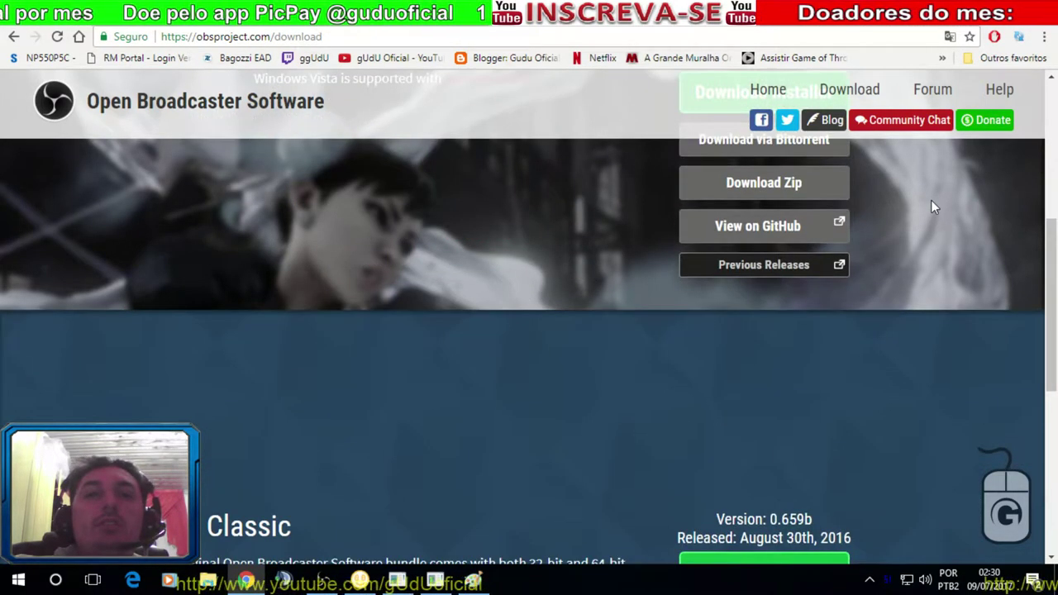
scroll(931, 201, "up", 4)
scroll(931, 207, "up", 1)
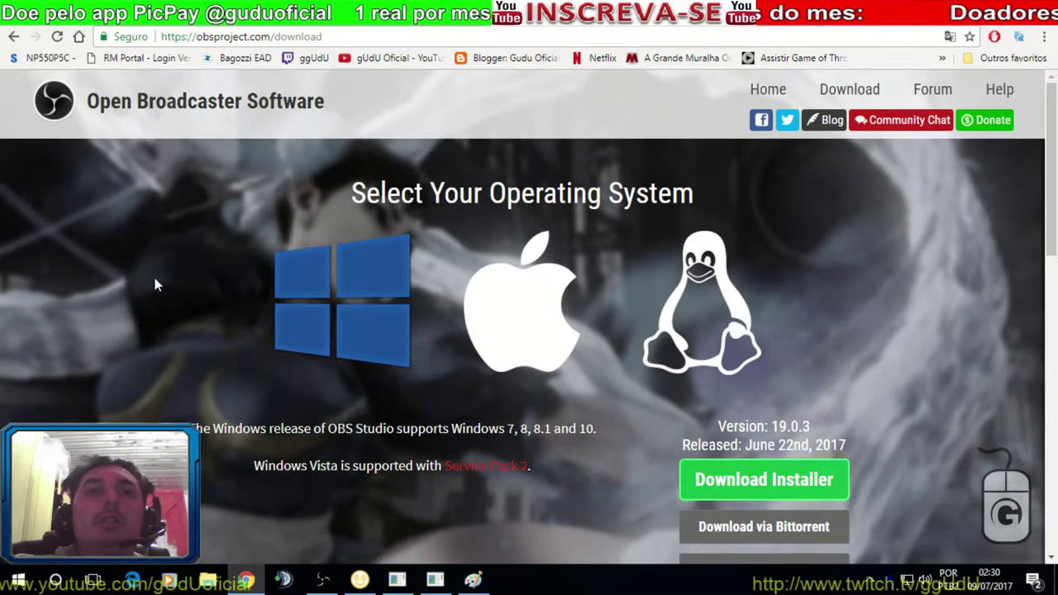
scroll(289, 348, "down", 5)
scroll(289, 345, "down", 5)
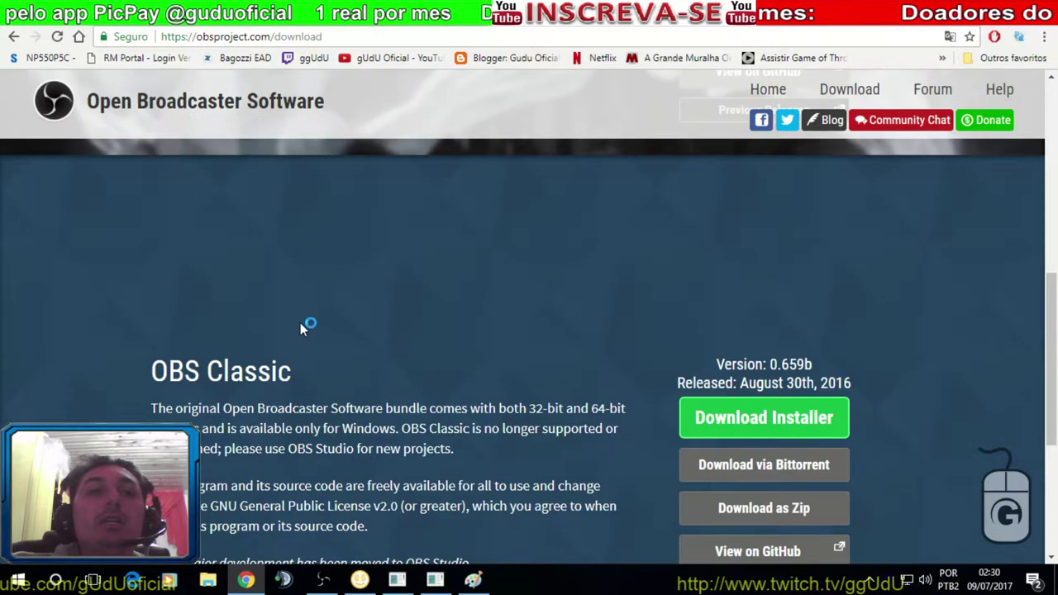
scroll(298, 319, "up", 1)
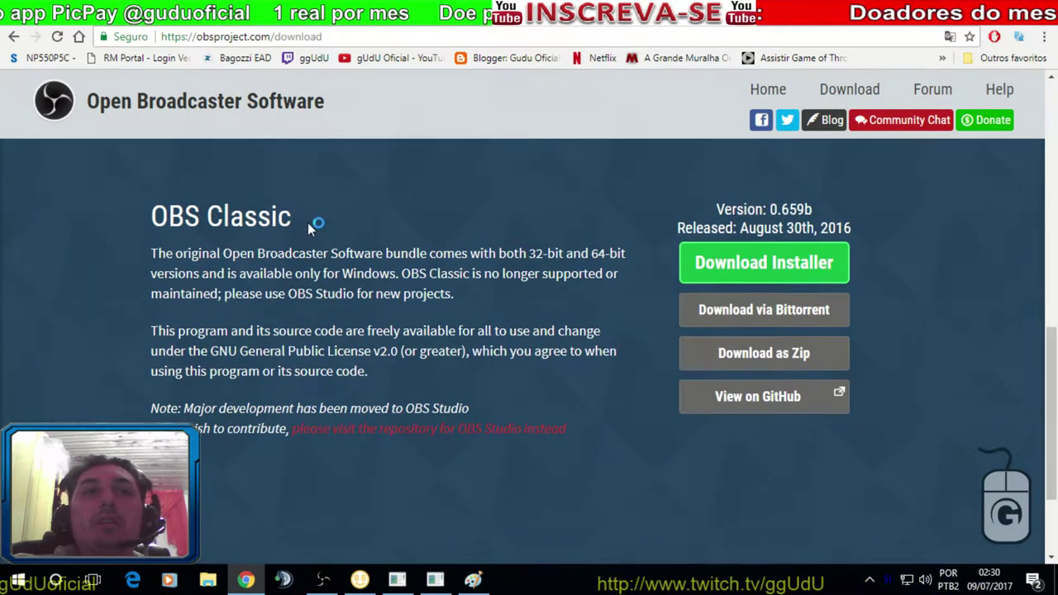
left_click_drag(307, 225, 154, 217)
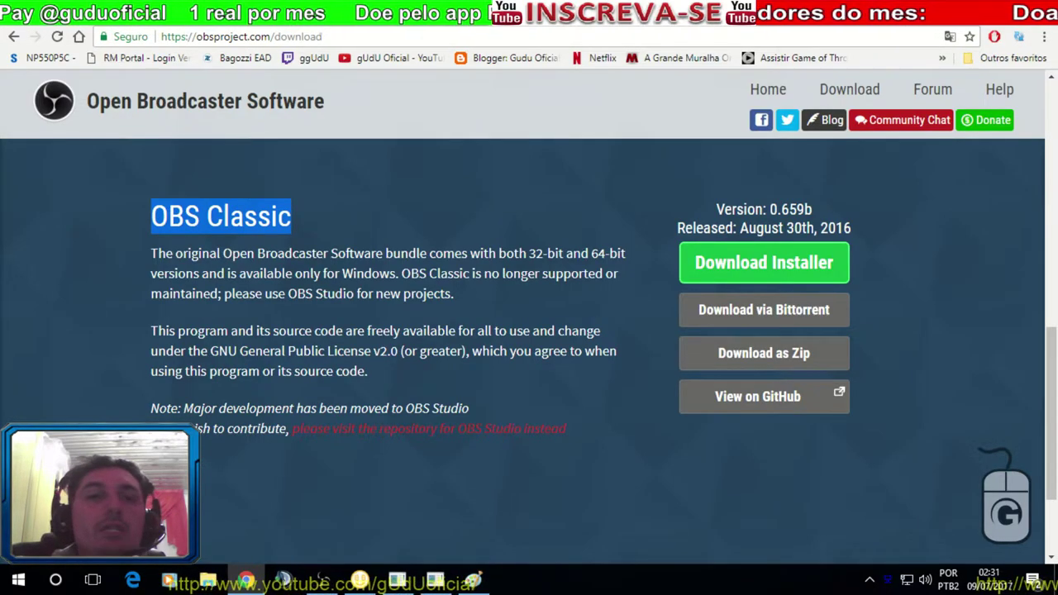
Switch from the browser to OBS Classic and open the encoding settings (Definições de codificação), with the settings window moved aside
left_click(245, 581)
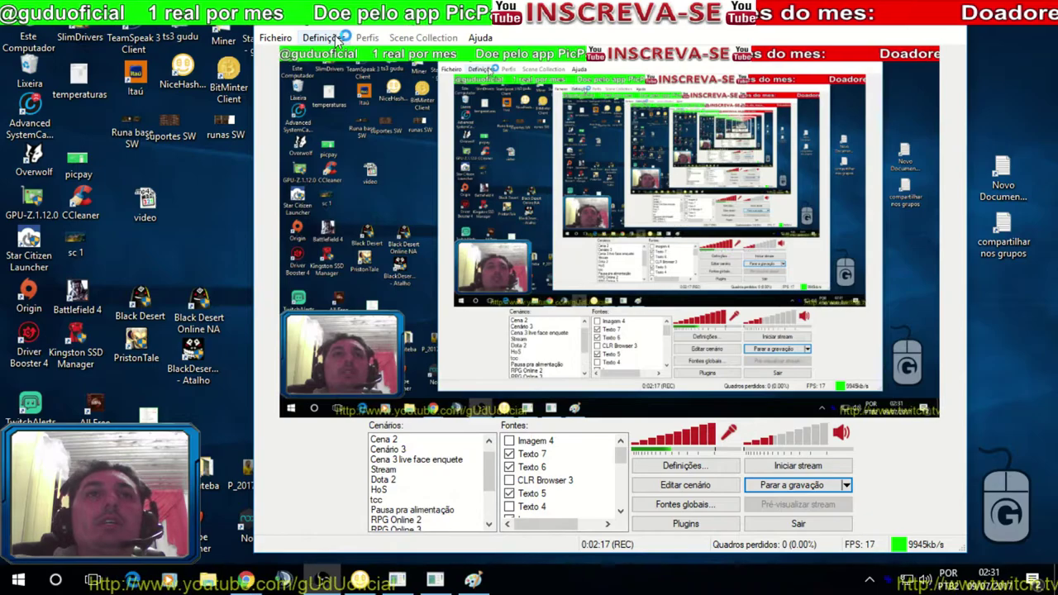
left_click(327, 38)
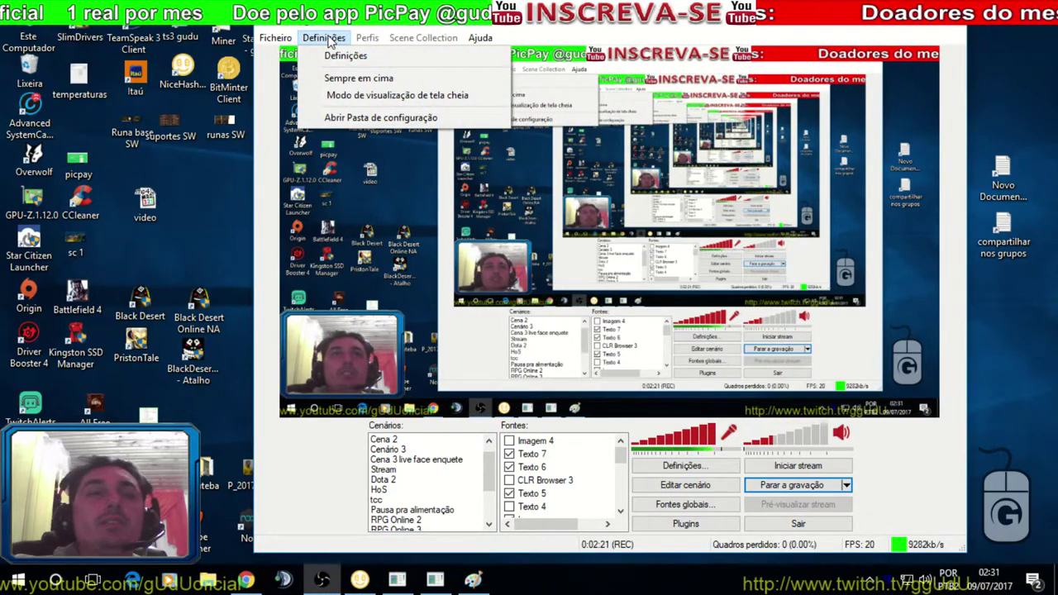
left_click(338, 57)
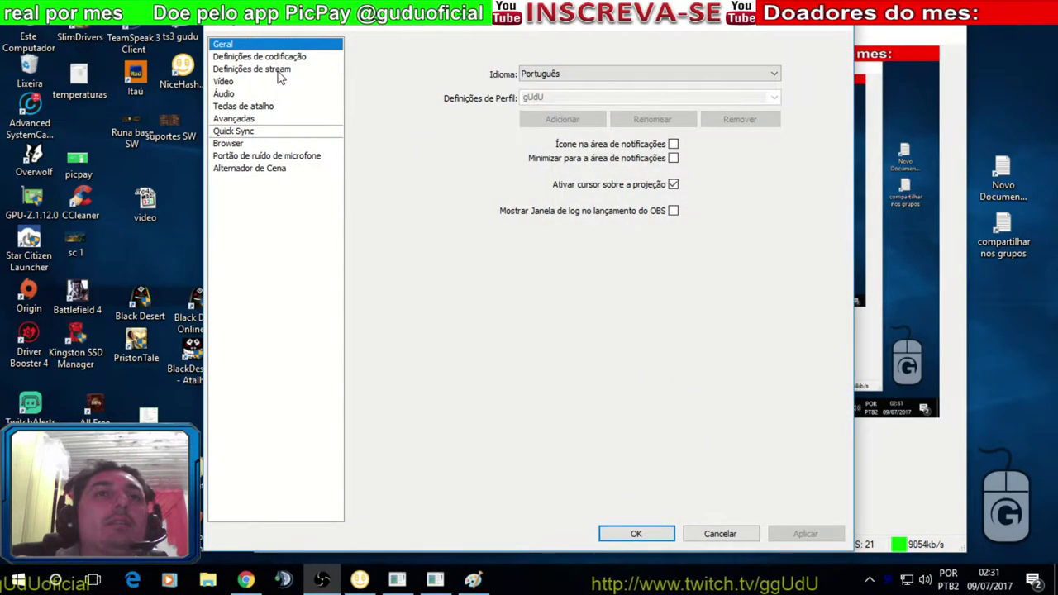
left_click(279, 71)
left_click_drag(403, 31, 485, 29)
left_click(370, 58)
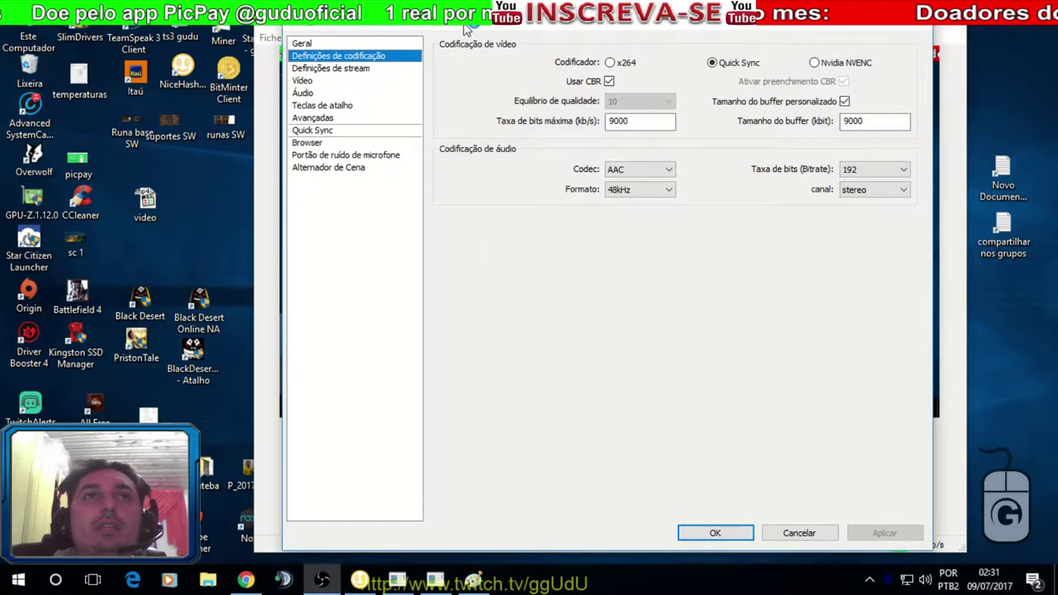
left_click_drag(466, 26, 466, 25)
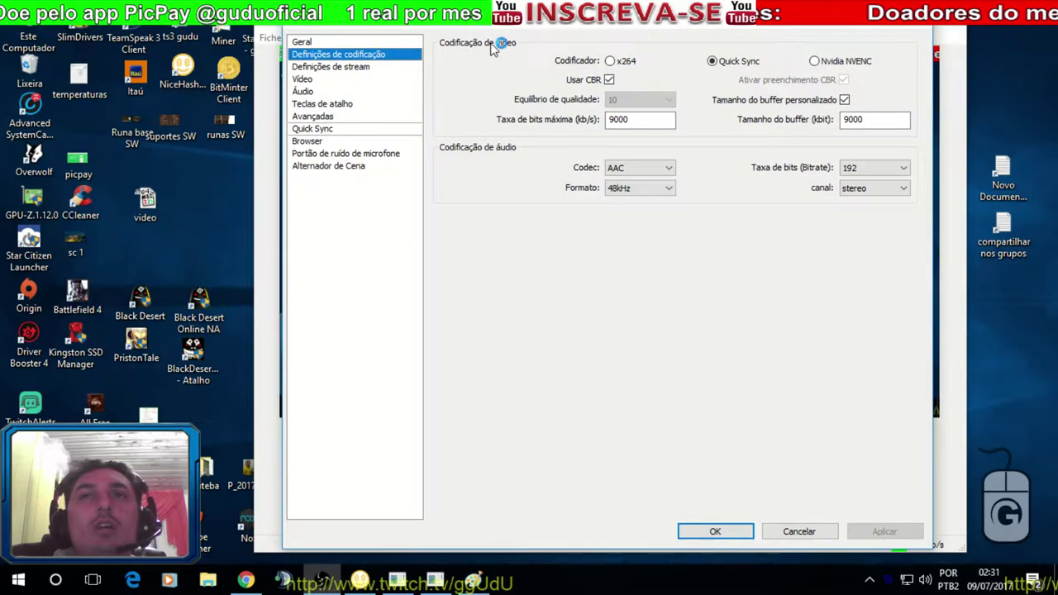
Check the maximum bitrate and custom buffer size values in the Quick Sync encoding settings
mouse_move(636, 122)
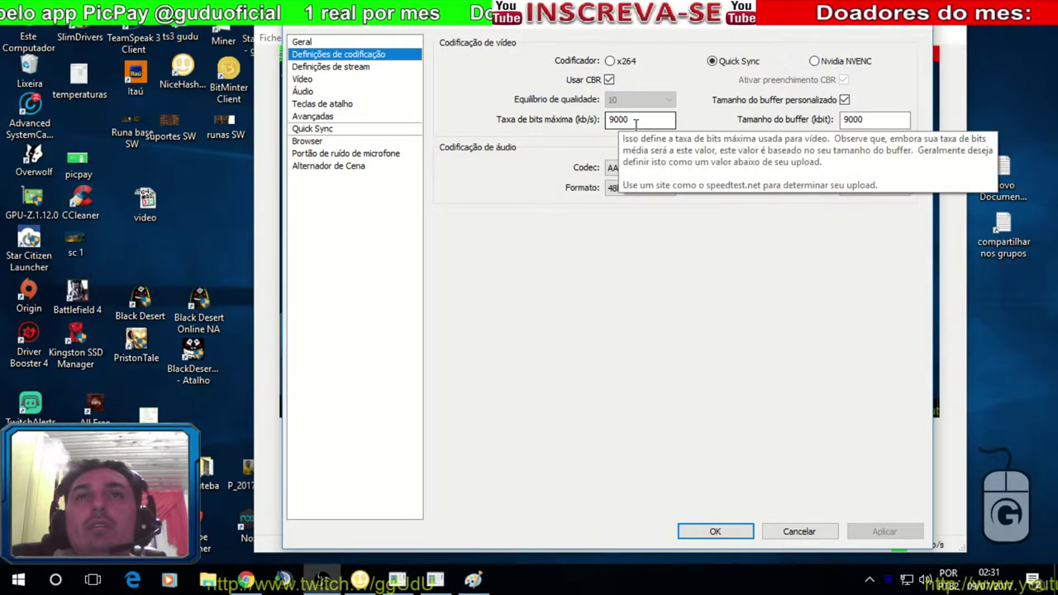
double_click(625, 121)
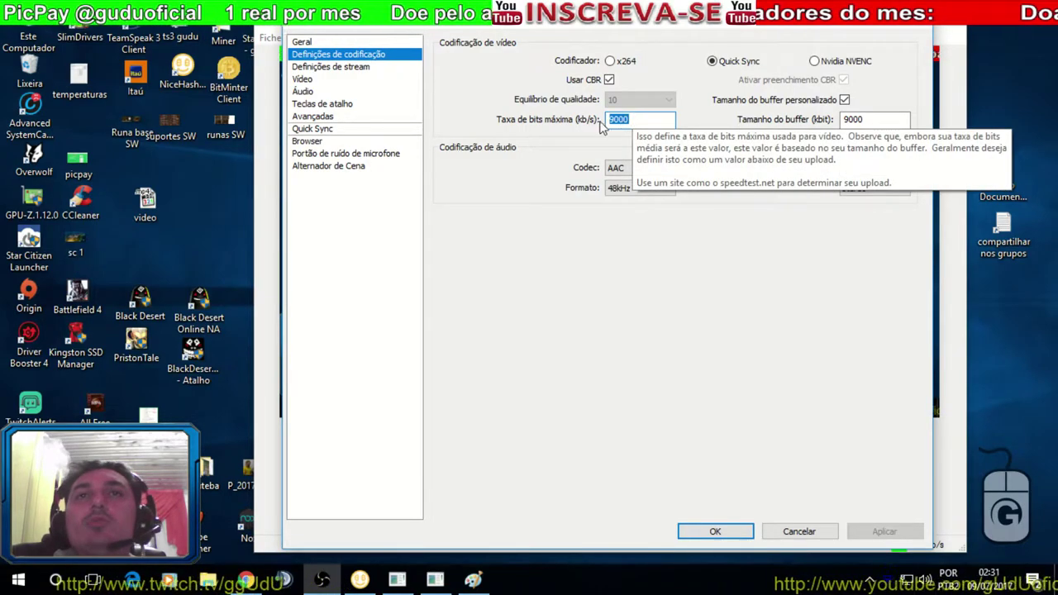
double_click(856, 119)
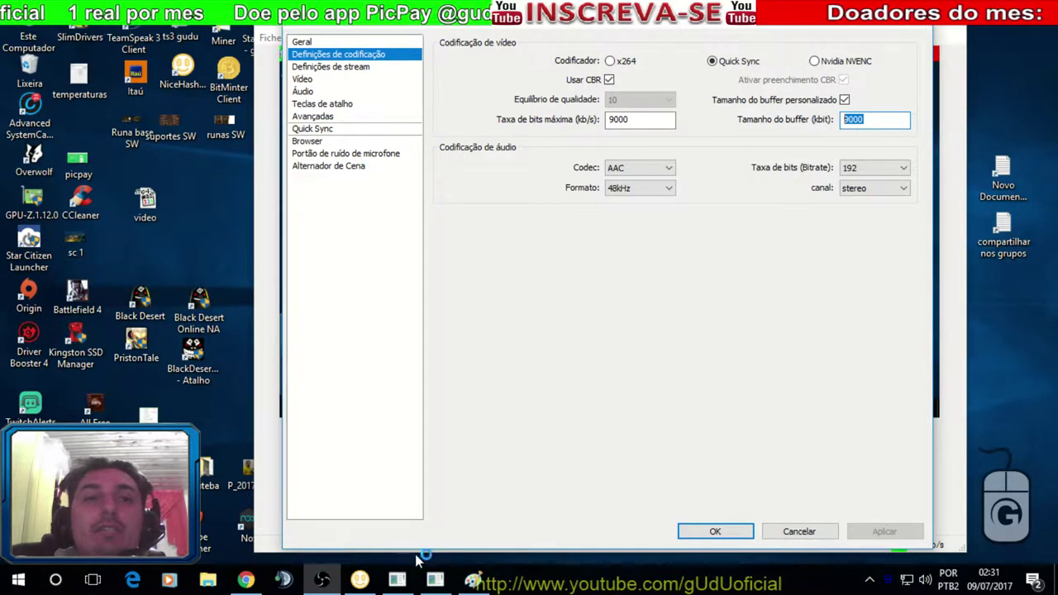
Switch to Paint and examine the encoding settings screenshot, marking the encoder options including Nvidia NVENC and x264
left_click(477, 580)
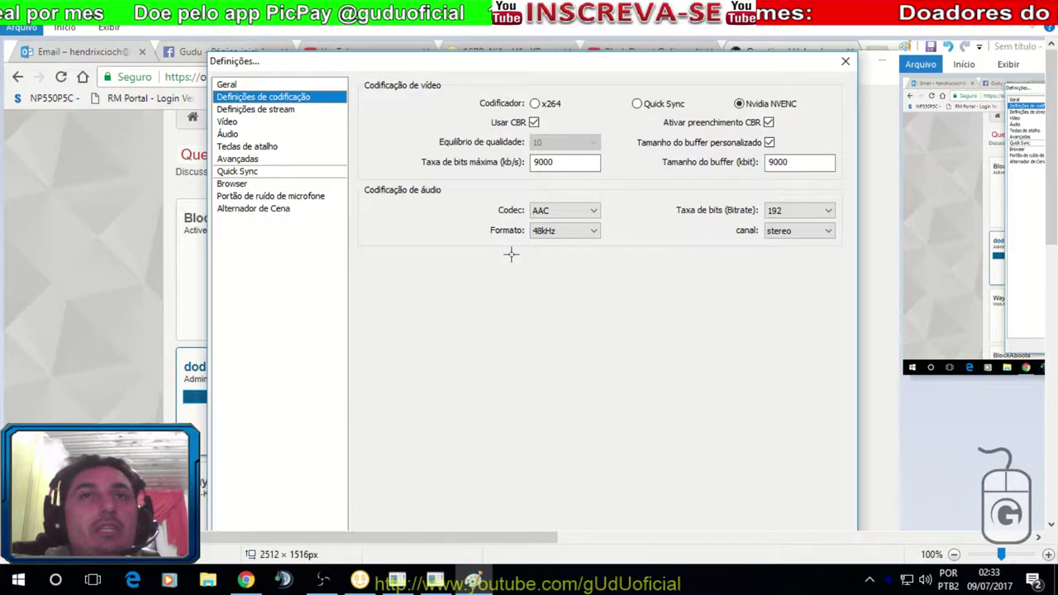
left_click(549, 163)
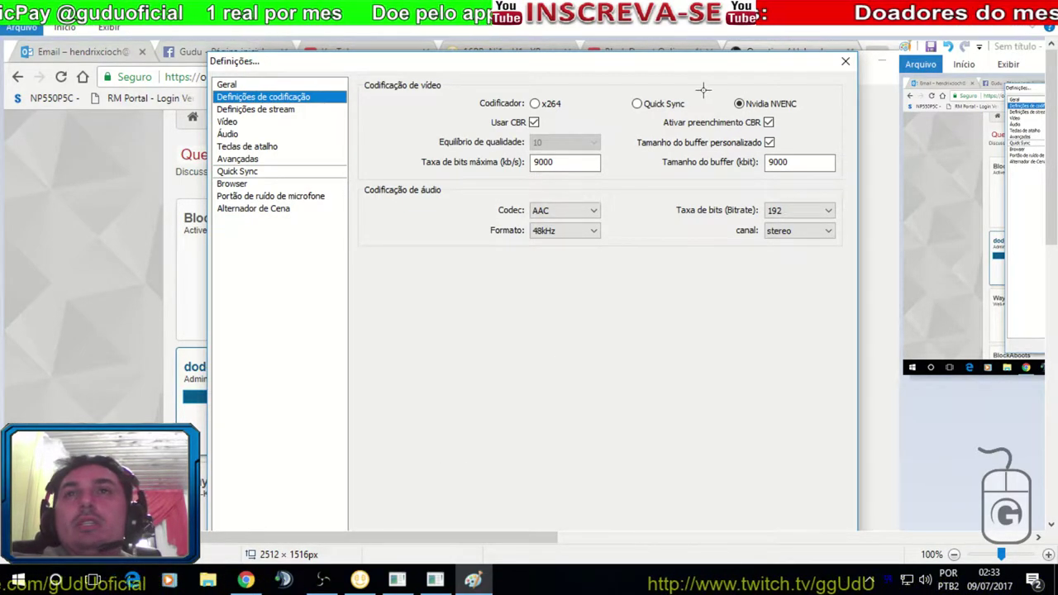
left_click_drag(819, 115, 818, 117)
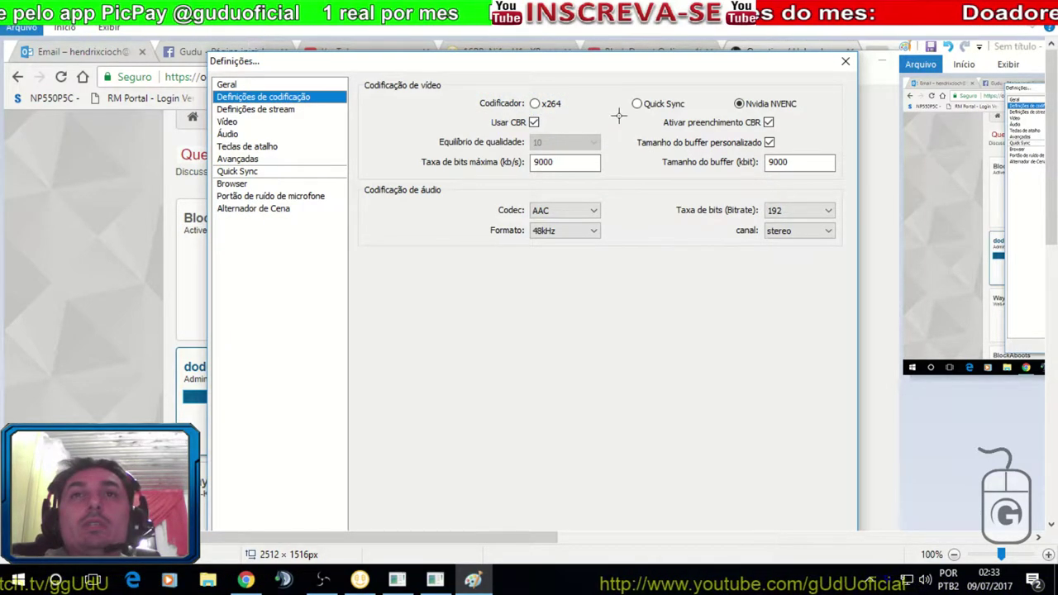
left_click_drag(619, 95, 699, 116)
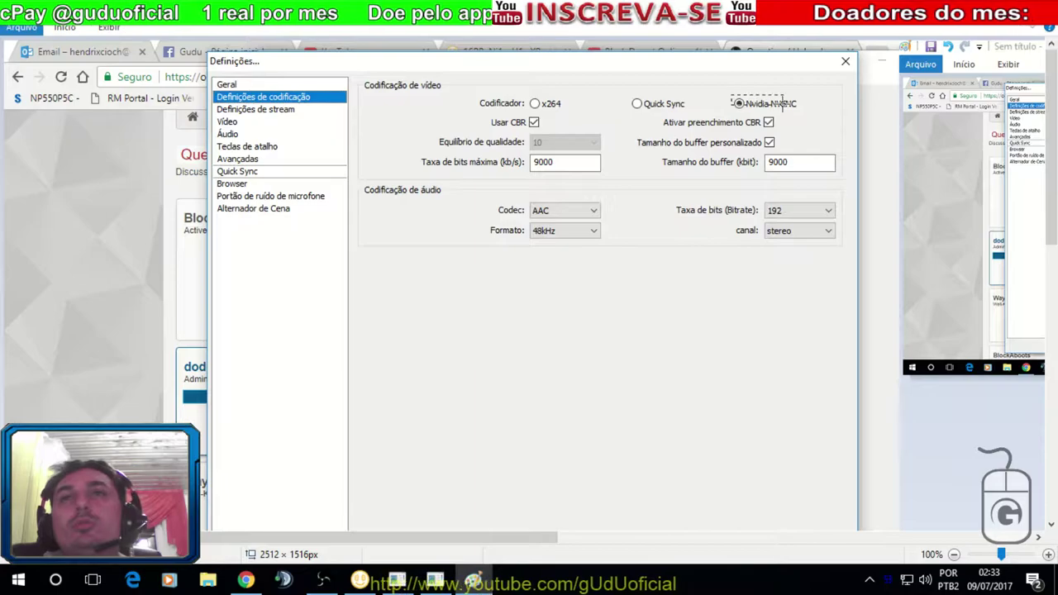
left_click_drag(807, 113, 806, 114)
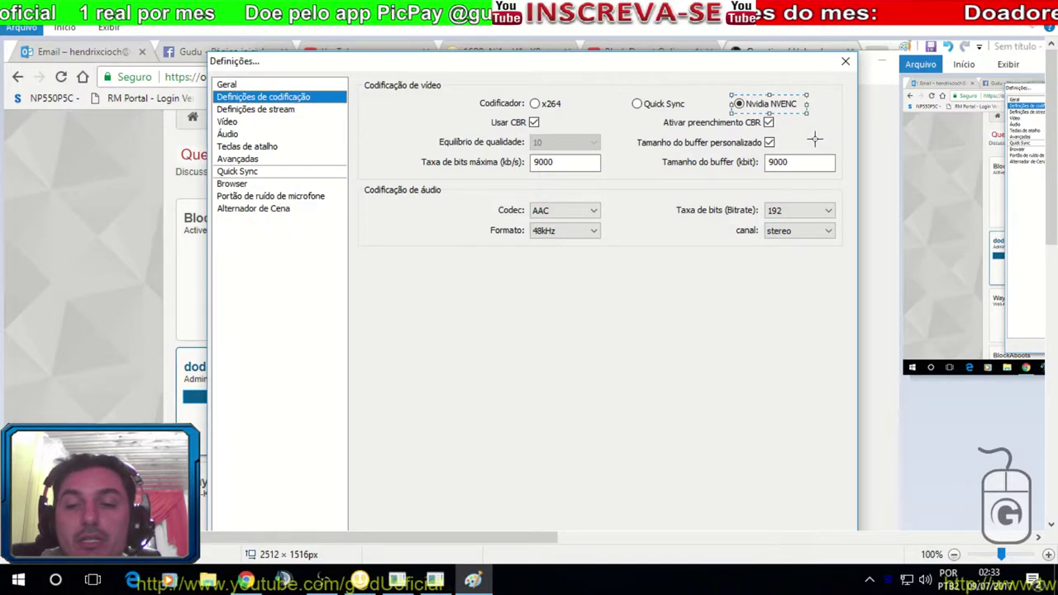
left_click_drag(728, 95, 811, 116)
left_click_drag(570, 109, 472, 89)
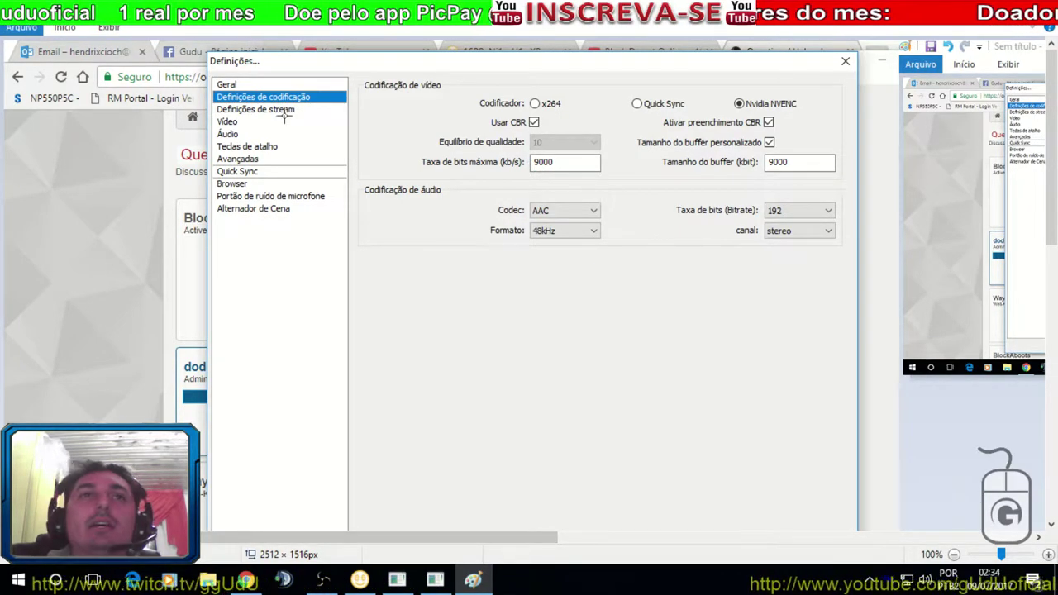
left_click_drag(376, 116, 239, 88)
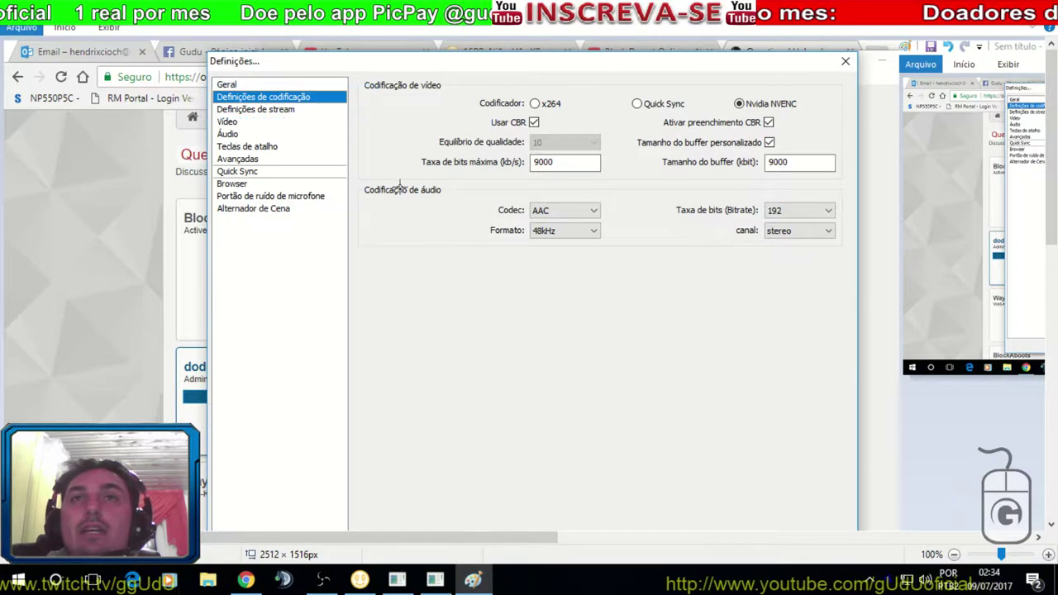
Compare the screenshot's x264 encoder option with the custom x264 settings field on the Avançadas page
left_click(368, 477)
left_click_drag(430, 540, 645, 541)
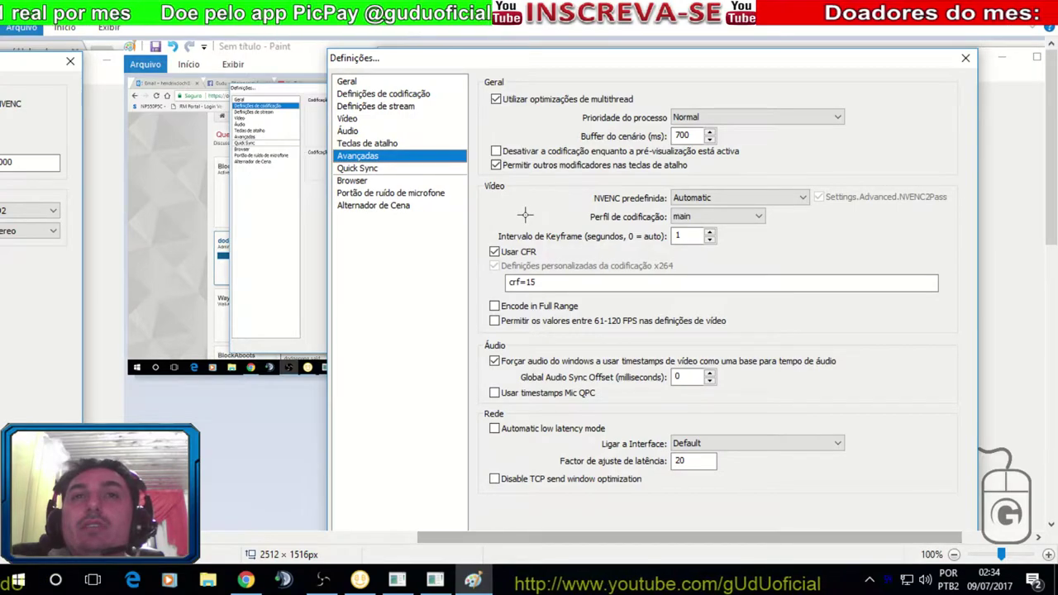
left_click_drag(539, 540, 296, 519)
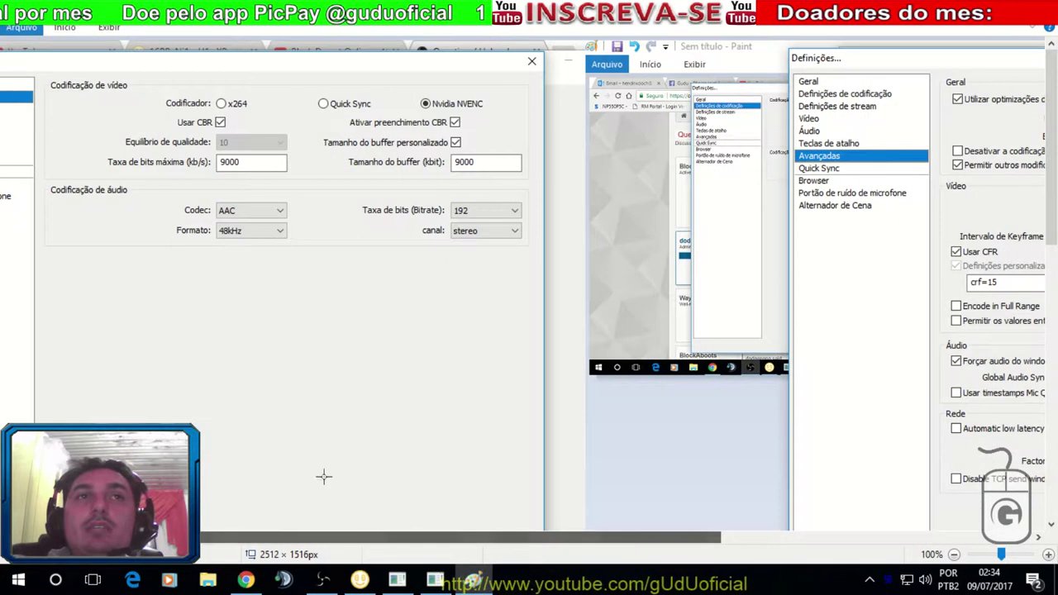
left_click_drag(498, 114, 499, 113)
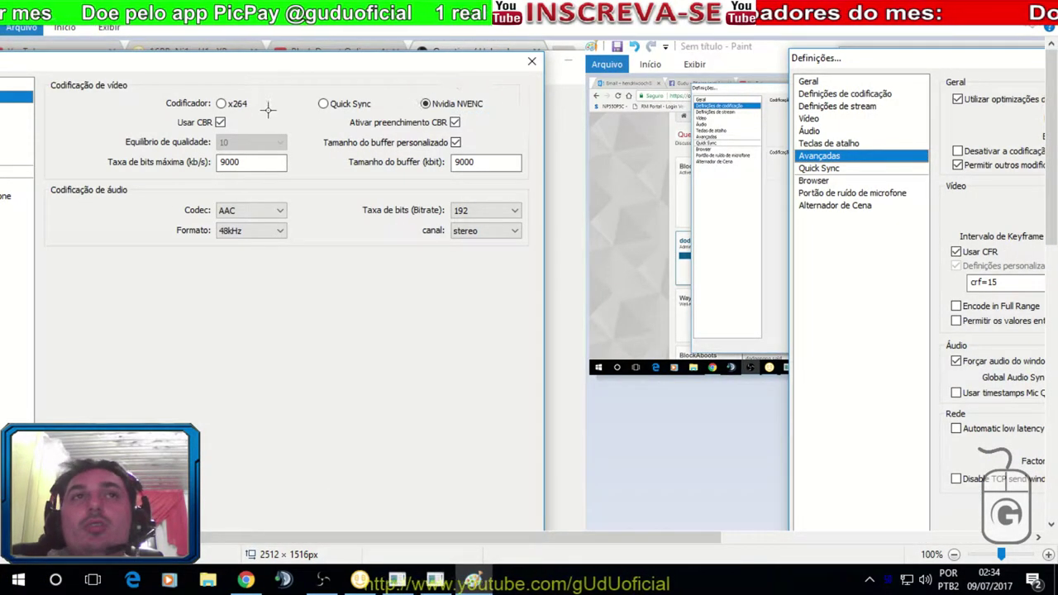
left_click_drag(147, 85, 147, 86)
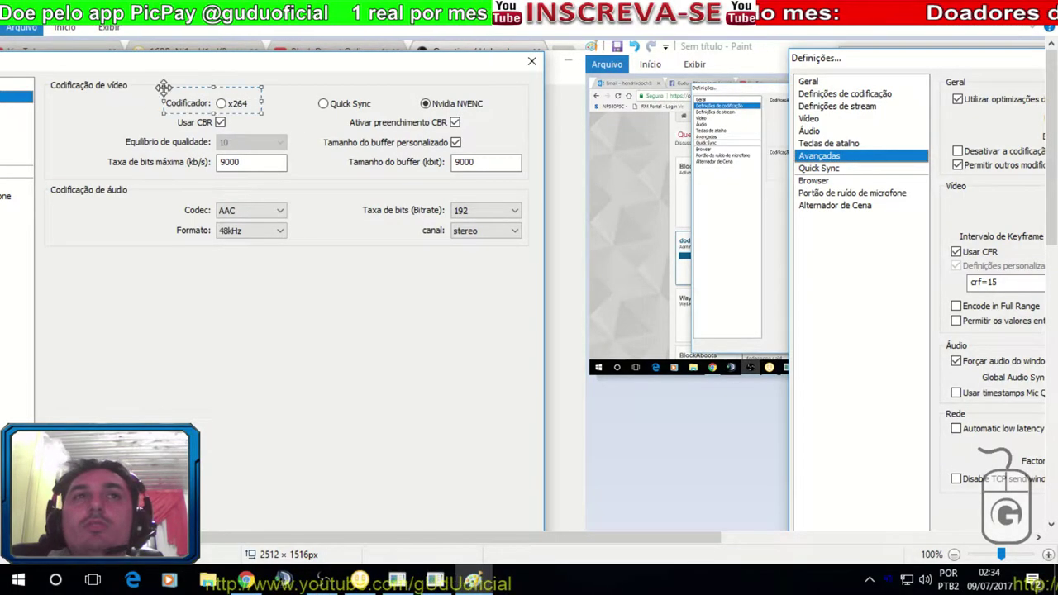
left_click_drag(524, 539, 781, 545)
mouse_move(465, 245)
left_mouse_down()
mouse_move(529, 259)
mouse_move(503, 284)
mouse_move(524, 290)
left_mouse_up()
left_click(491, 281)
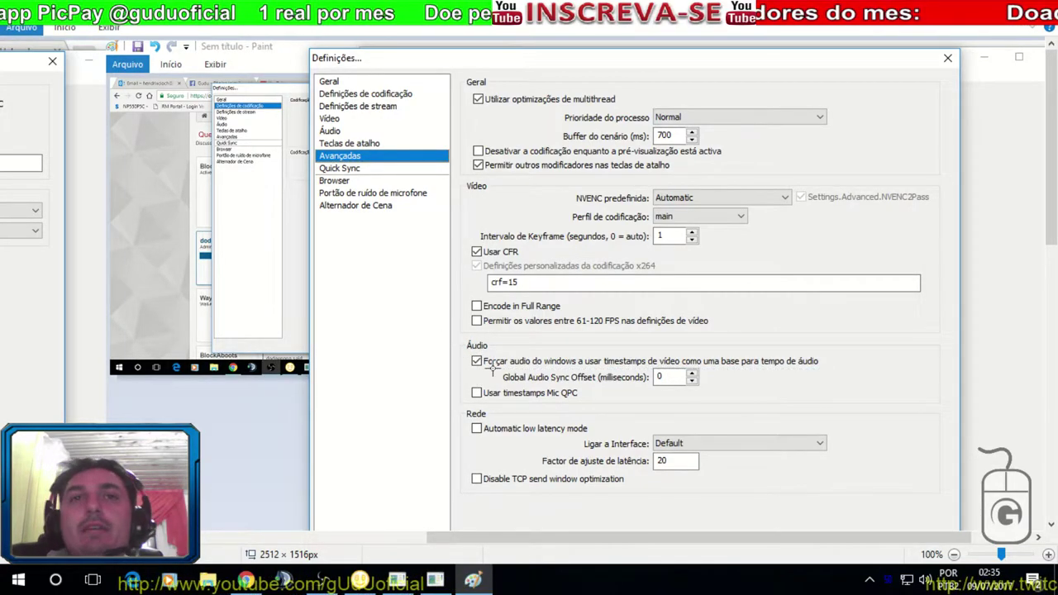
Return to the OBS settings and review the Quick Sync rate control, stream and encoding pages
mouse_move(337, 587)
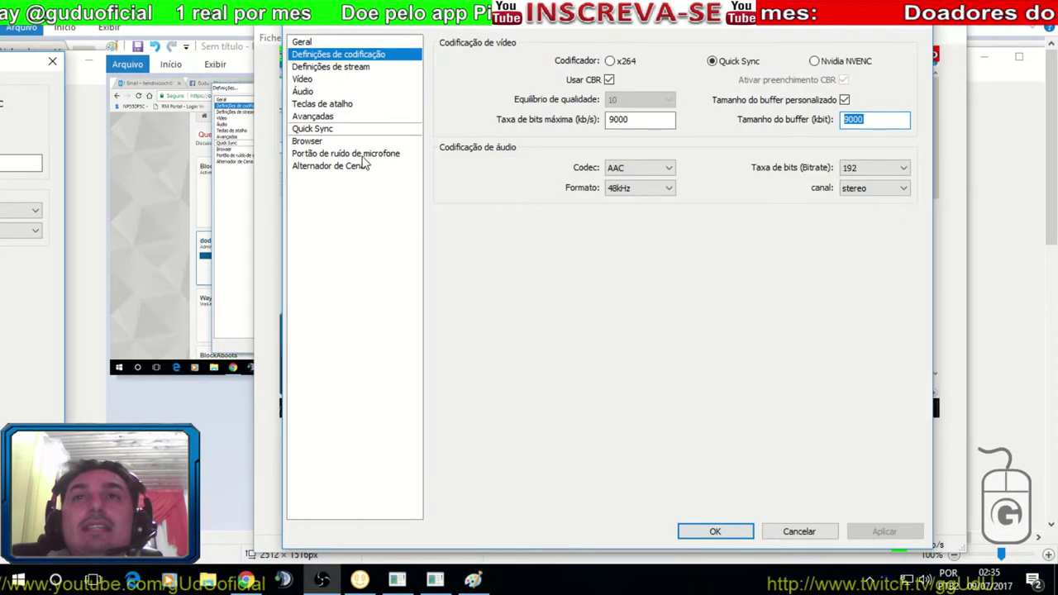
left_click(336, 131)
left_click(339, 117)
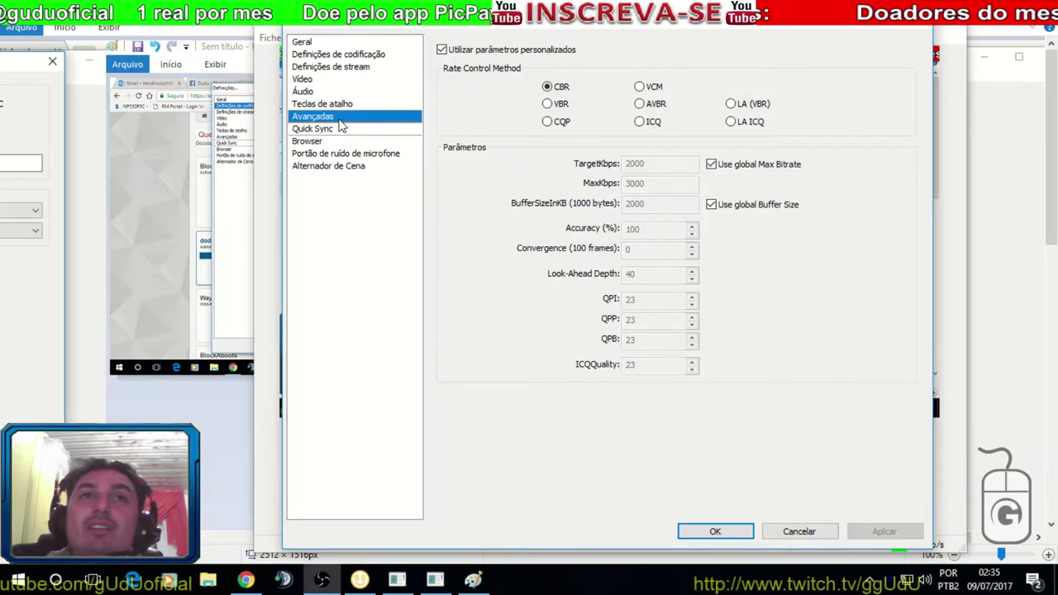
left_click(347, 67)
left_click(365, 55)
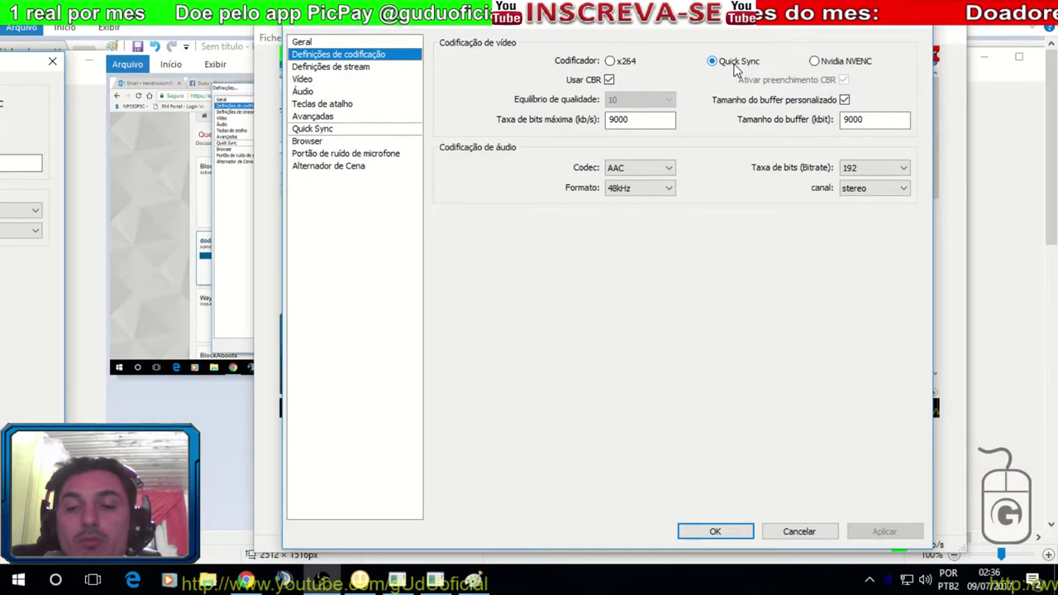
left_click(330, 133)
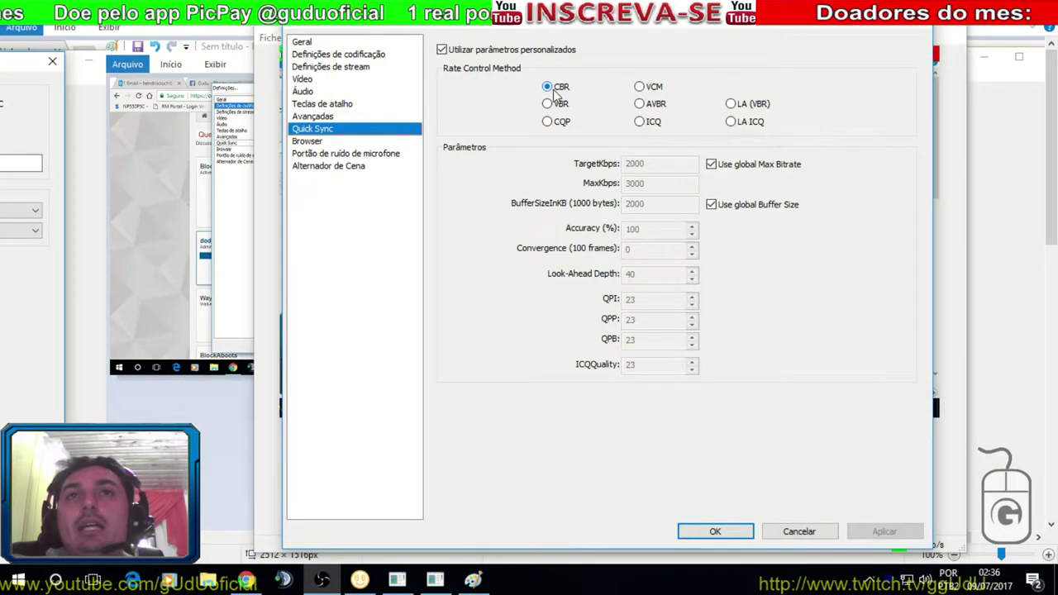
left_click(349, 67)
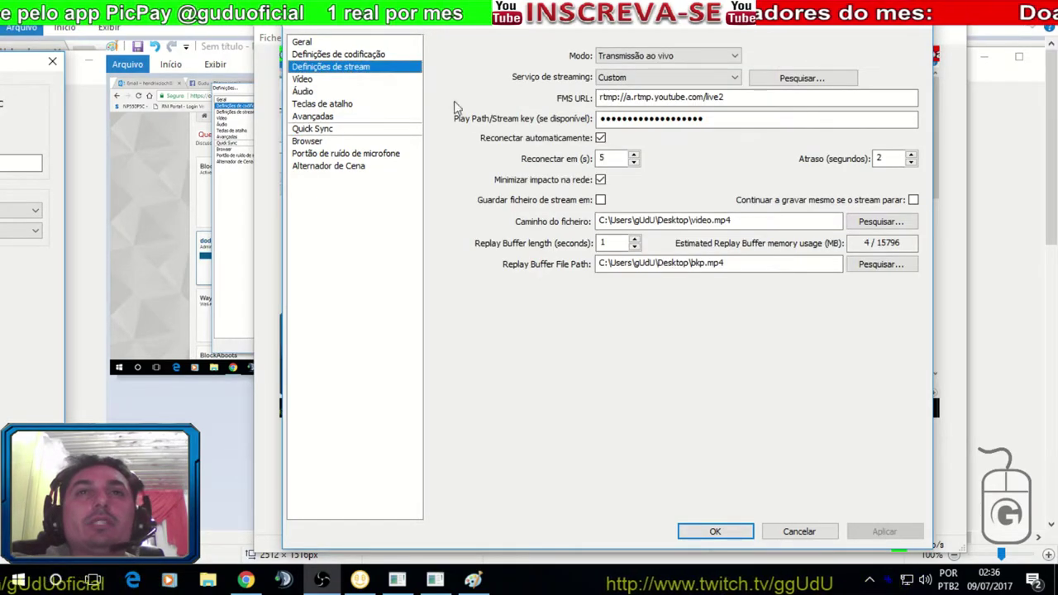
left_click(357, 59)
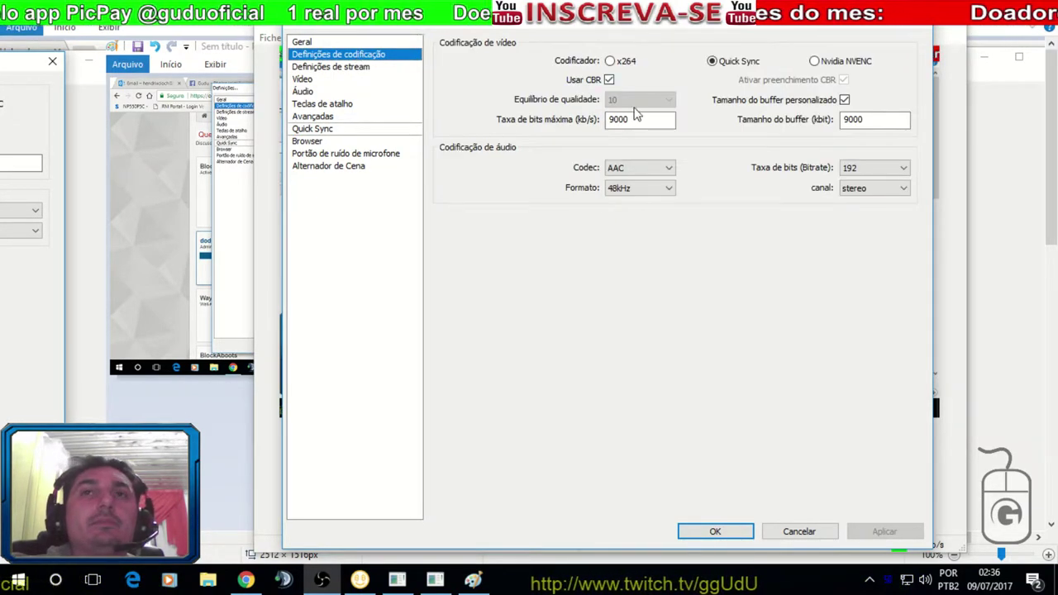
Try 900 as the maximum bitrate and custom buffer size, and restore both values to 9000
mouse_move(632, 113)
left_click_drag(622, 118, 649, 118)
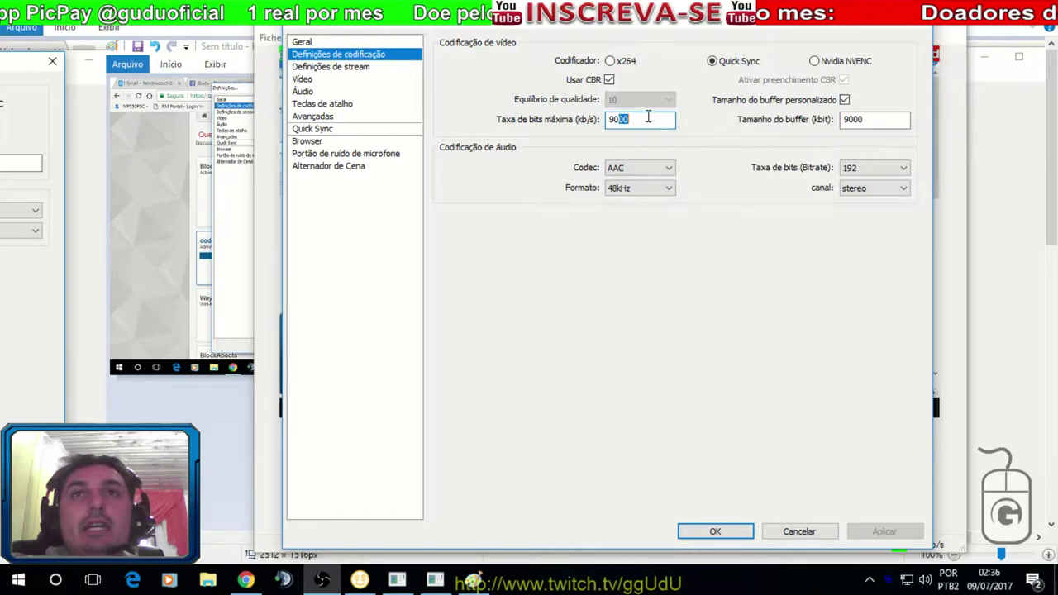
type("0")
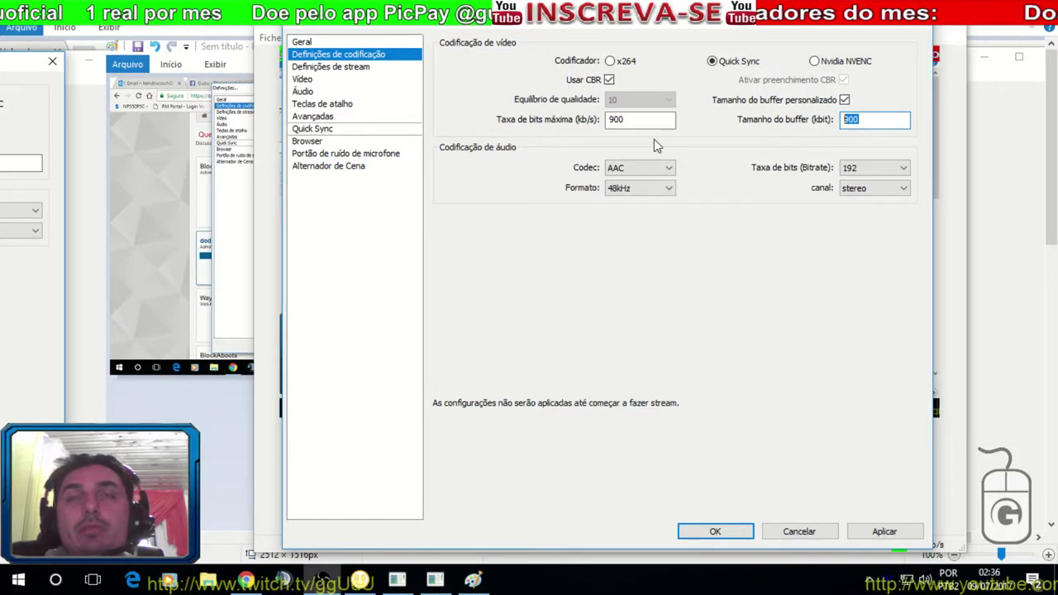
left_click(646, 119)
type("0")
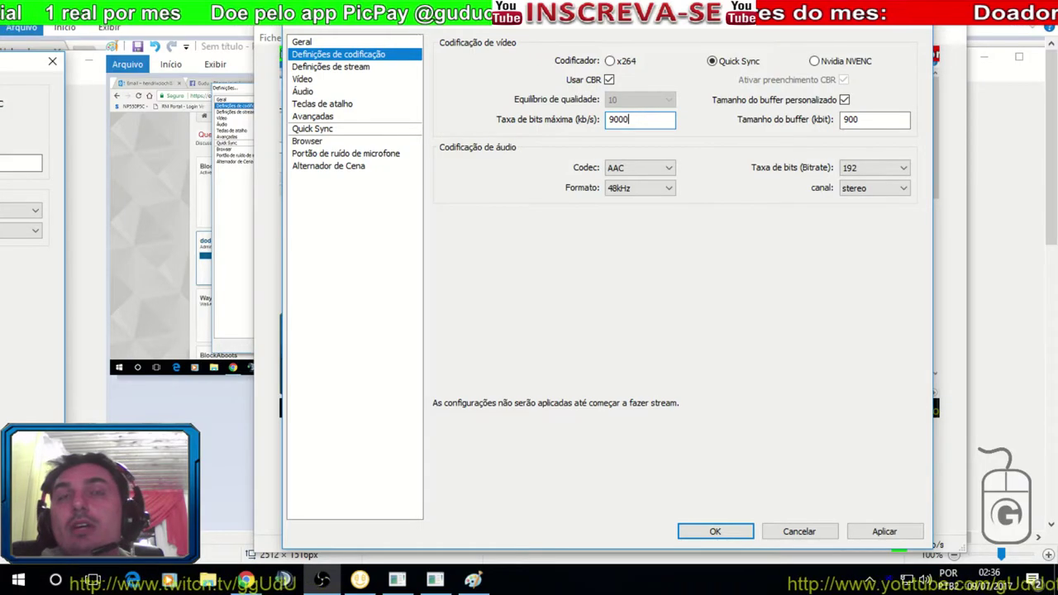
left_click(863, 118)
type("0")
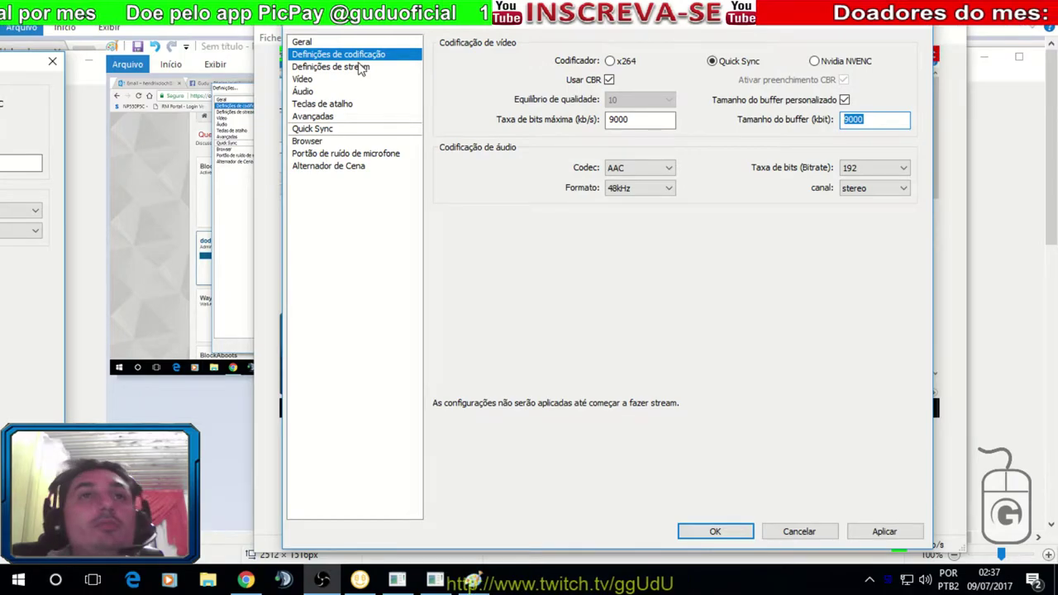
Open the Vídeo settings without saving the encoding changes and check the custom base resolution's width and height
left_click(319, 80)
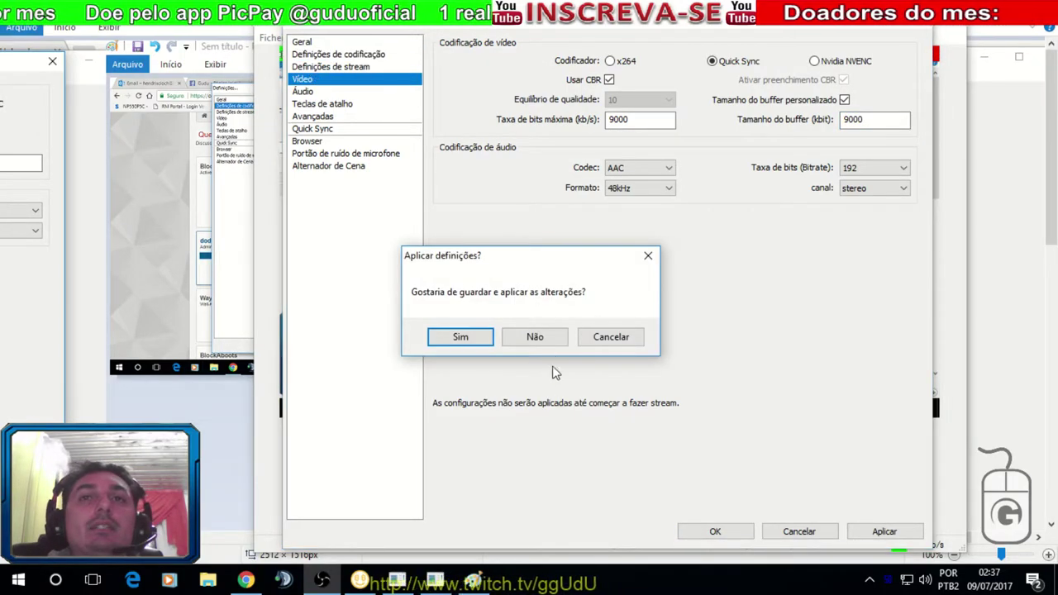
left_click(546, 336)
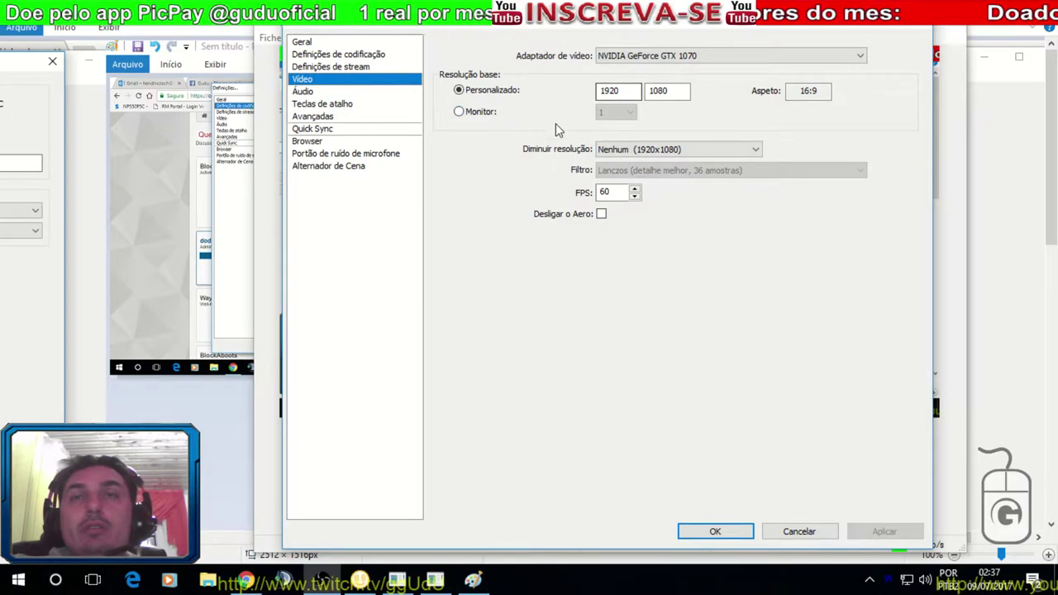
left_click_drag(622, 91, 573, 91)
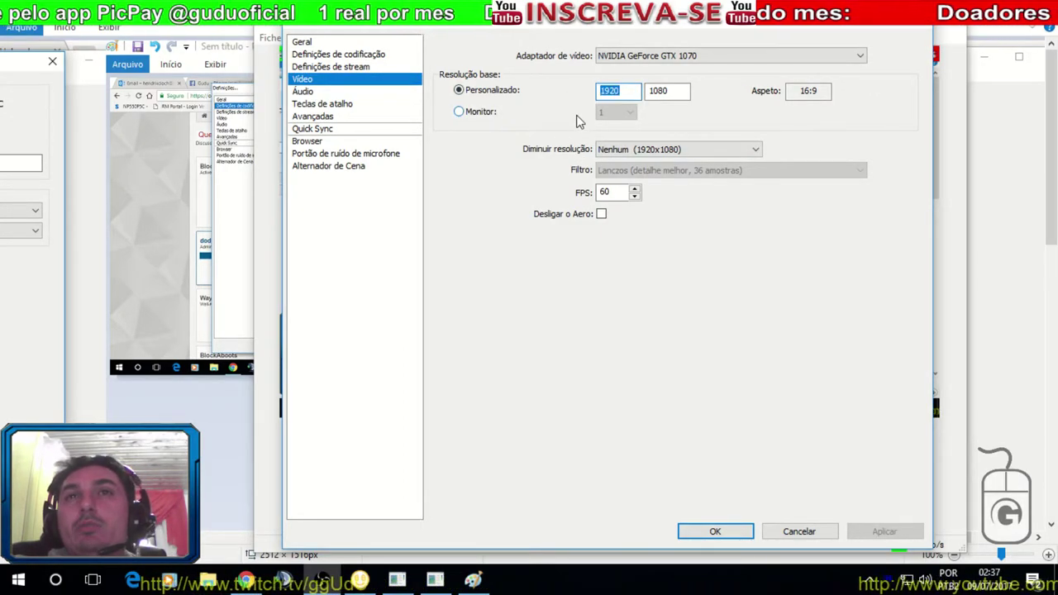
left_click_drag(689, 91, 646, 91)
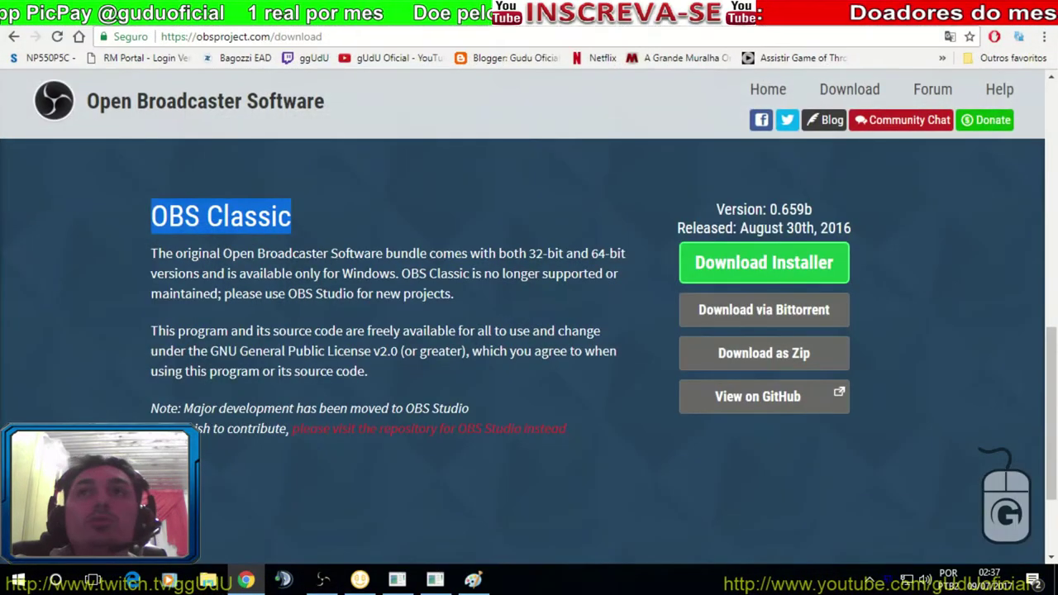
Search Google for "1090 x 1080" in a new Chrome tab, check the 1920x1080 Wikipedia result, and return to the OBS settings
key("ctrl+t")
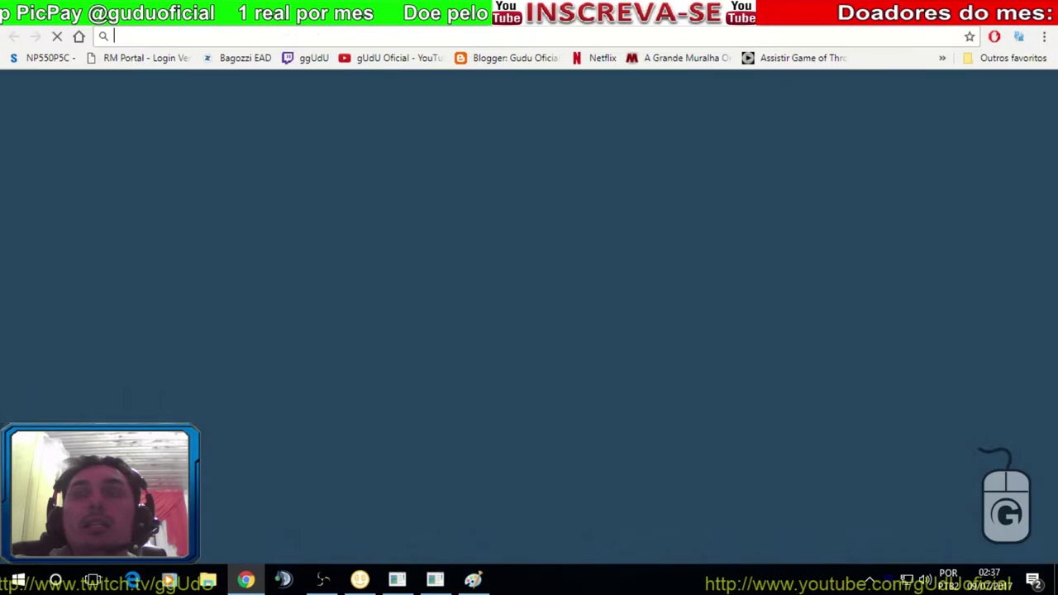
type("1090 ")
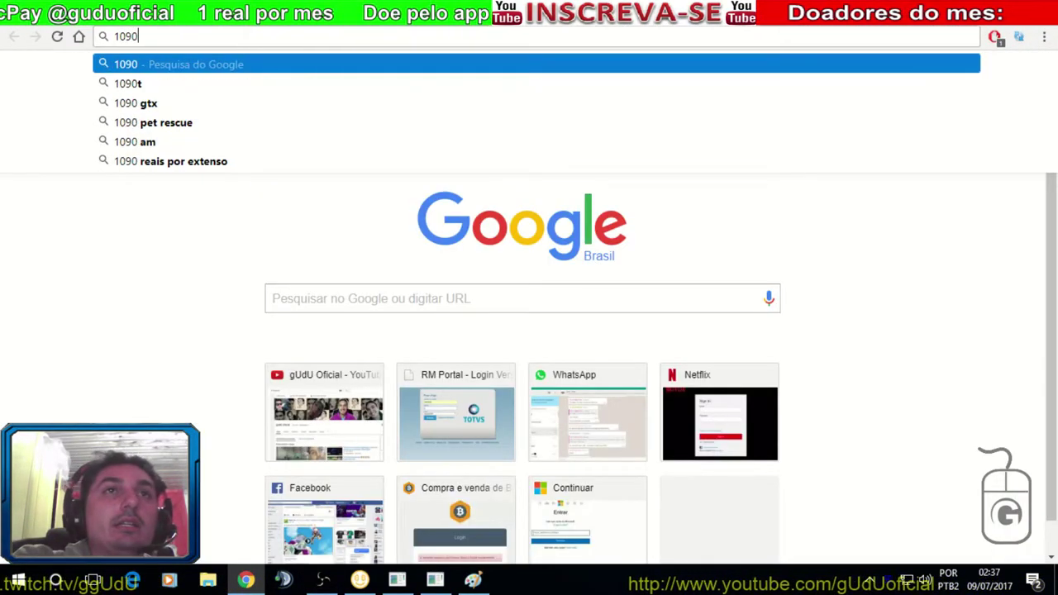
type("x")
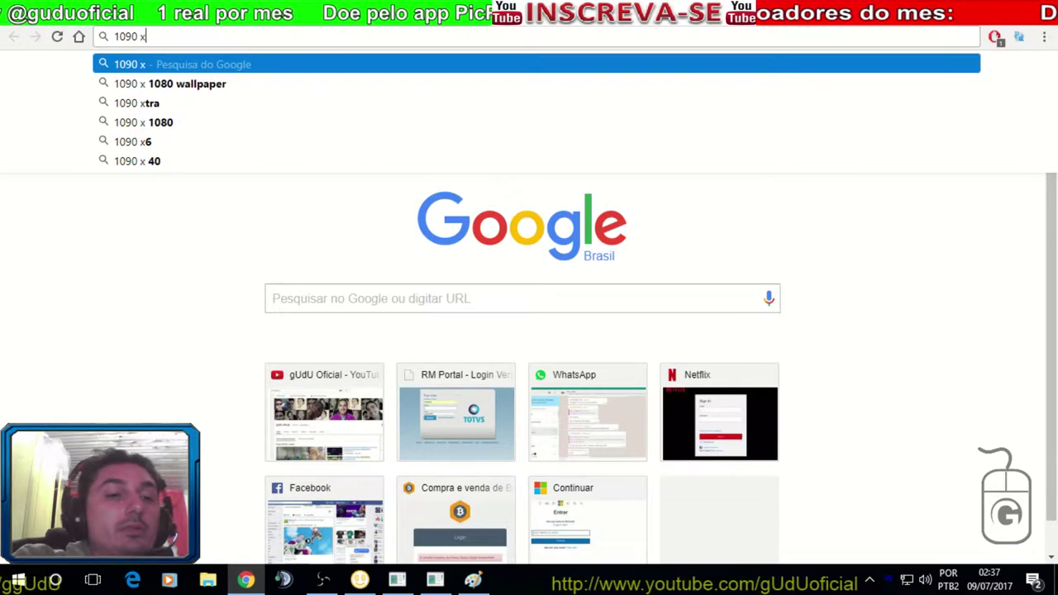
left_click(461, 121)
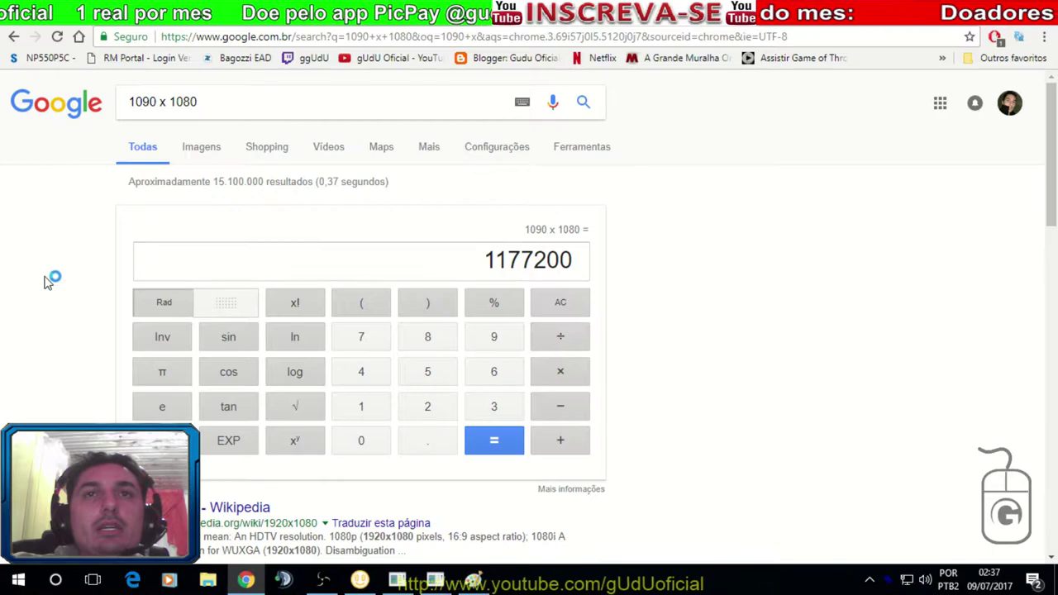
scroll(43, 285, "down", 2)
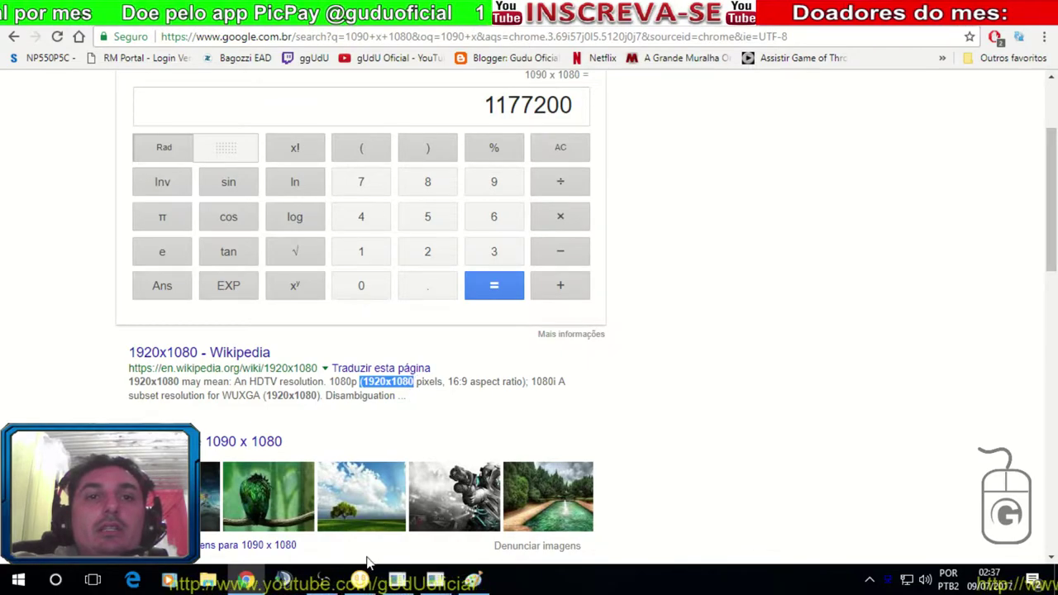
left_click(322, 581)
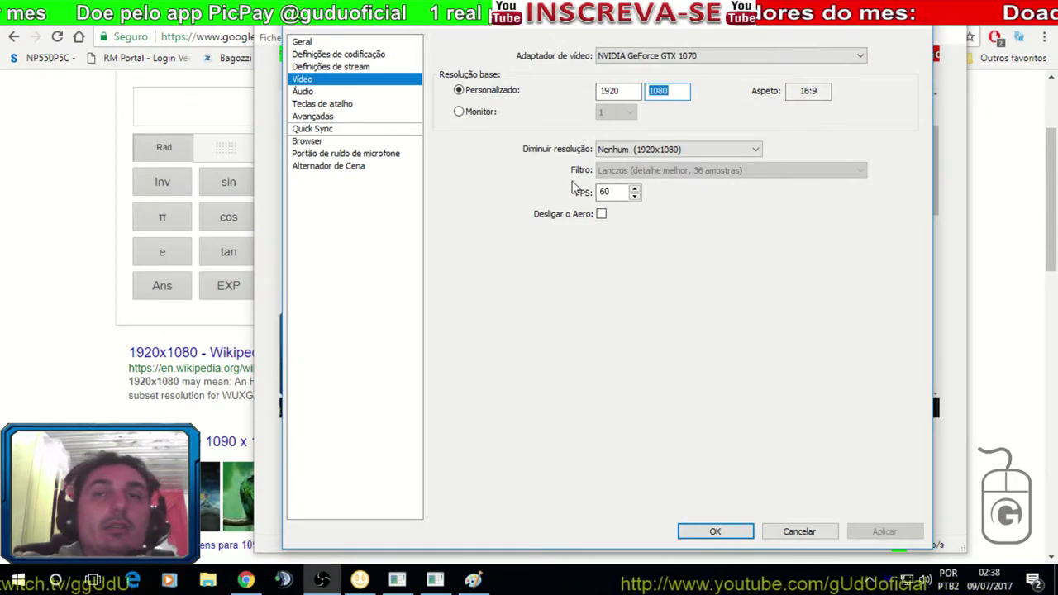
Switch to the YouTube video manager in Chrome and look through the list of uploaded videos
key("alt+Tab")
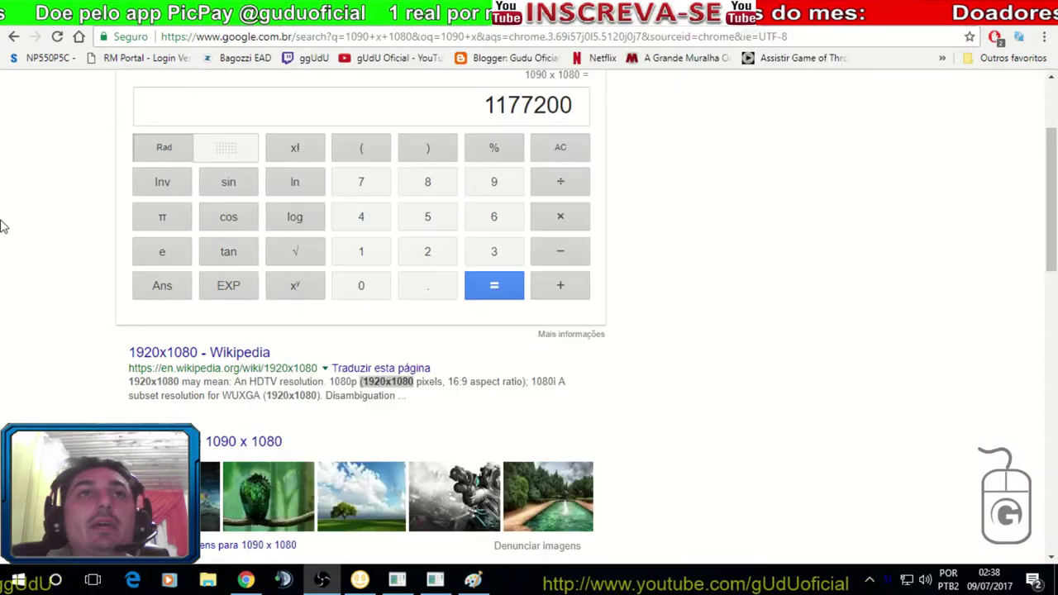
key("ctrl+Tab")
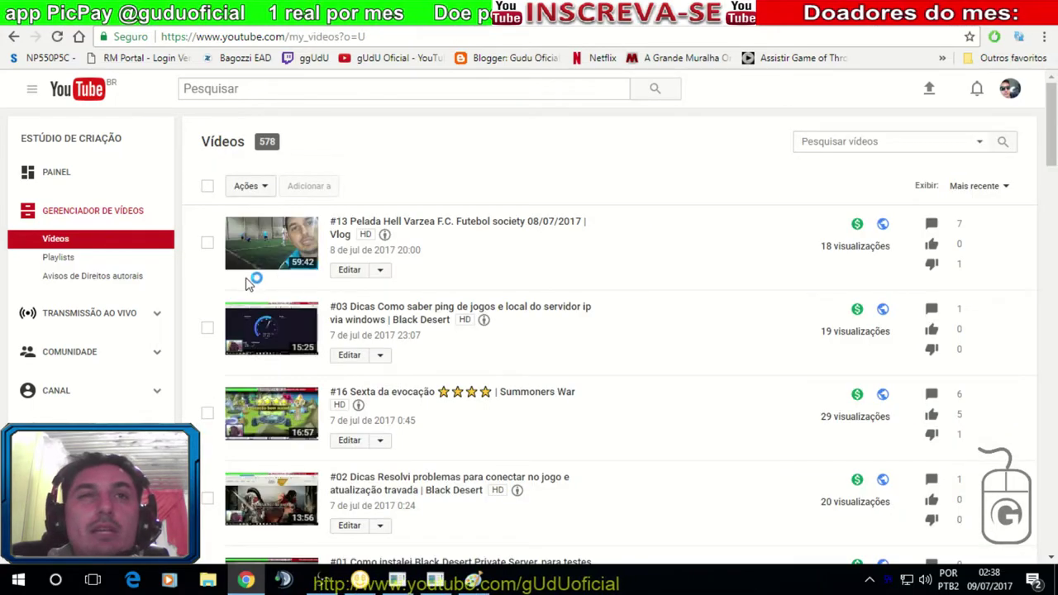
scroll(321, 331, "down", 1)
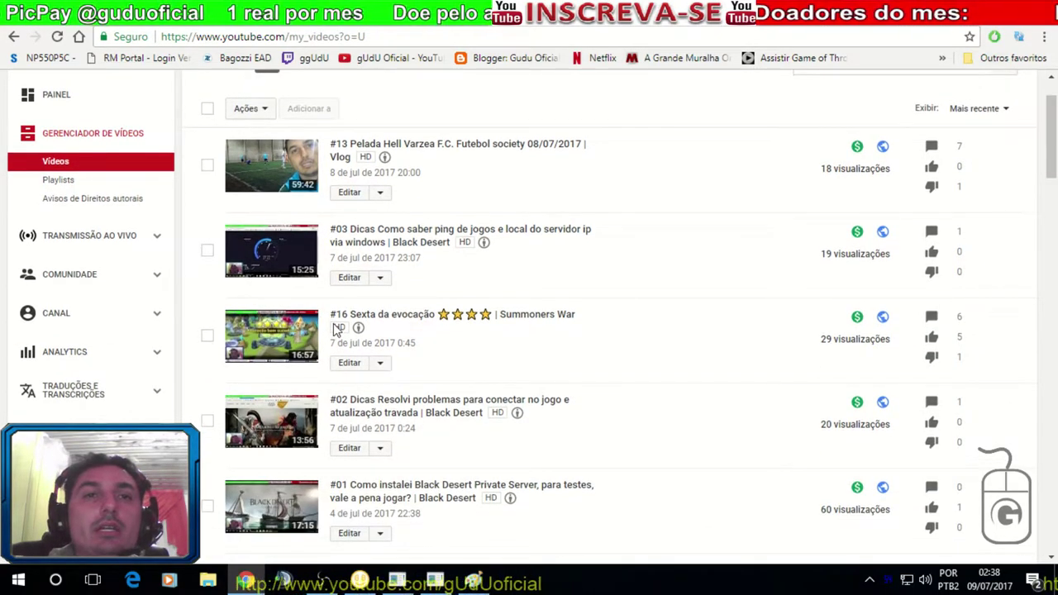
scroll(326, 322, "up", 1)
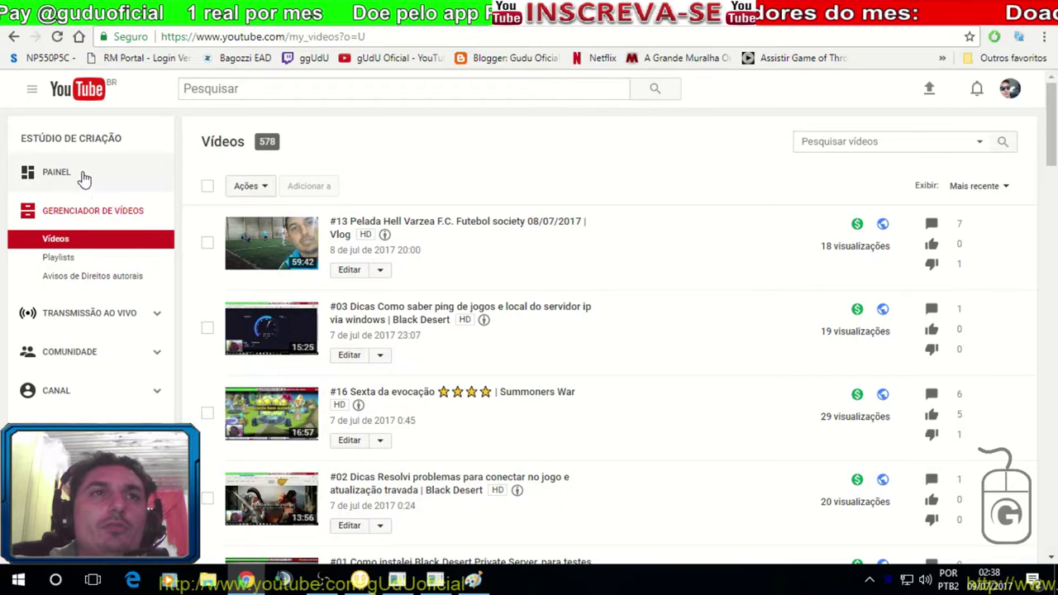
scroll(208, 240, "down", 3)
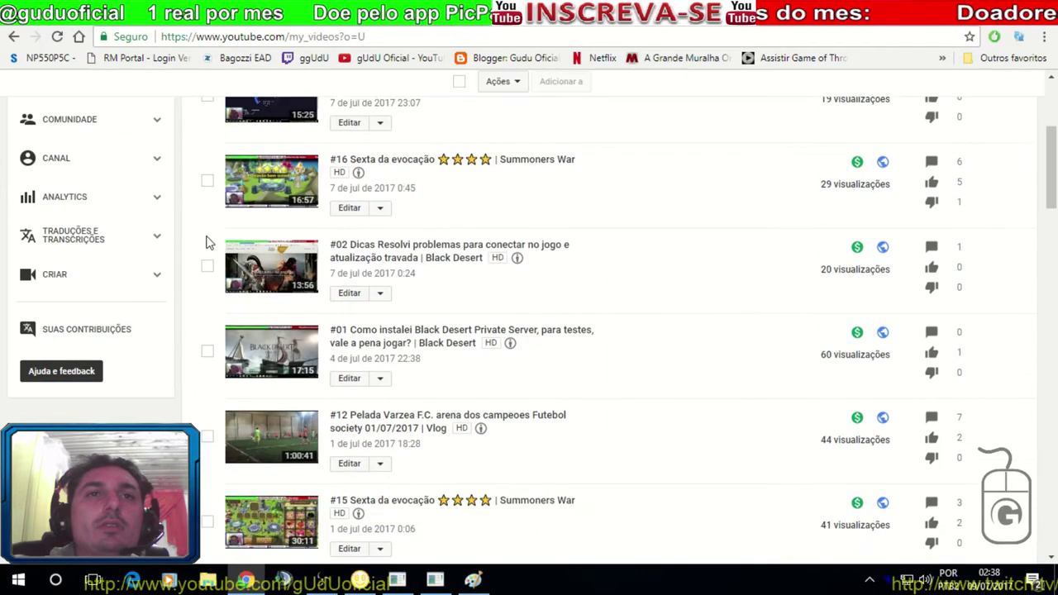
scroll(208, 239, "up", 3)
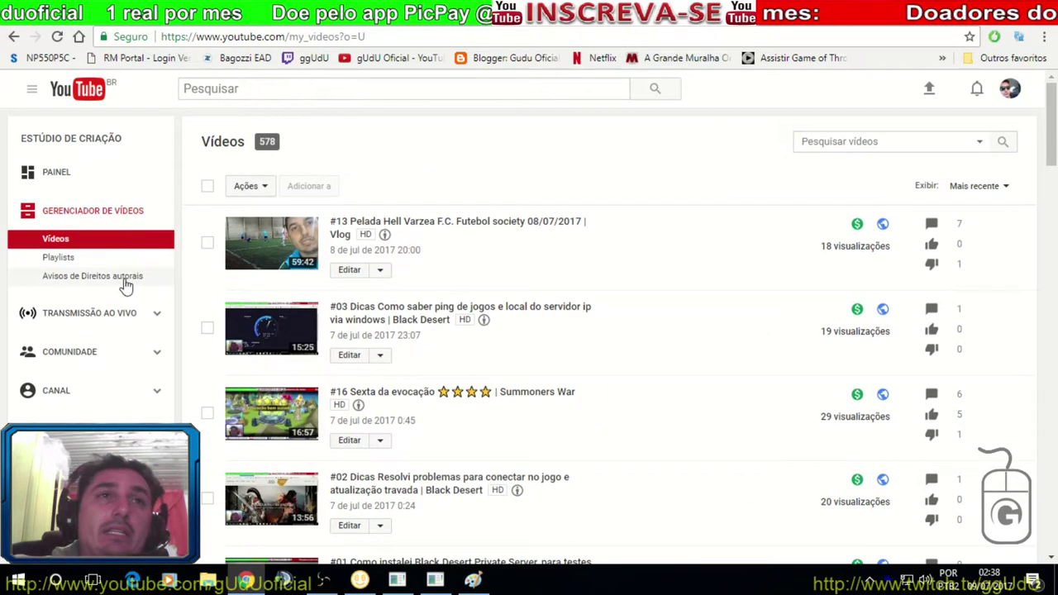
Go from the creator dashboard to the channel page and open the past live stream "#04 Criação de personagens templates salvas | Black Desert"
left_click(70, 175)
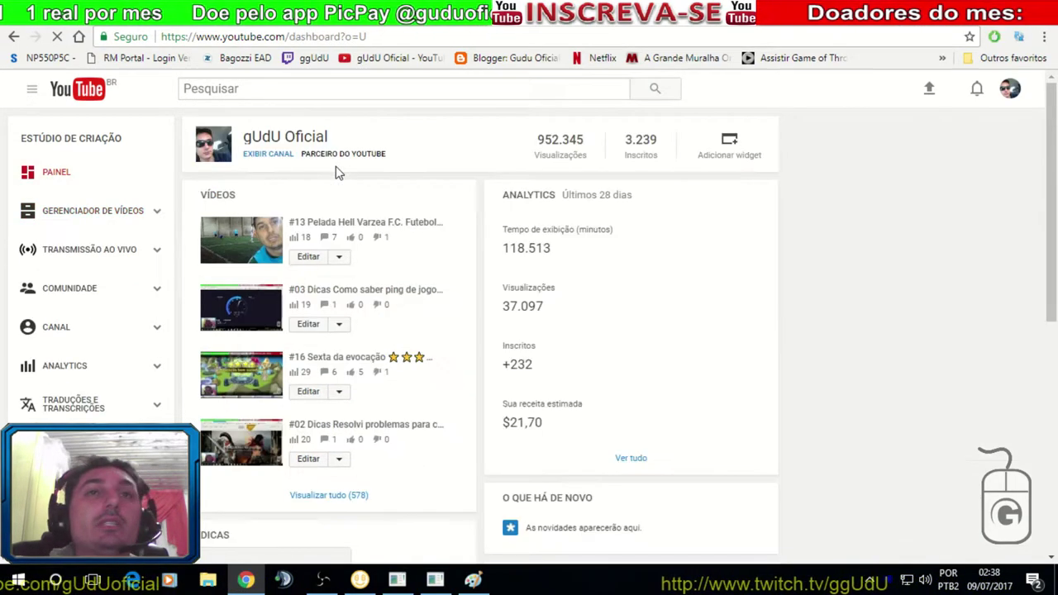
left_click(315, 143)
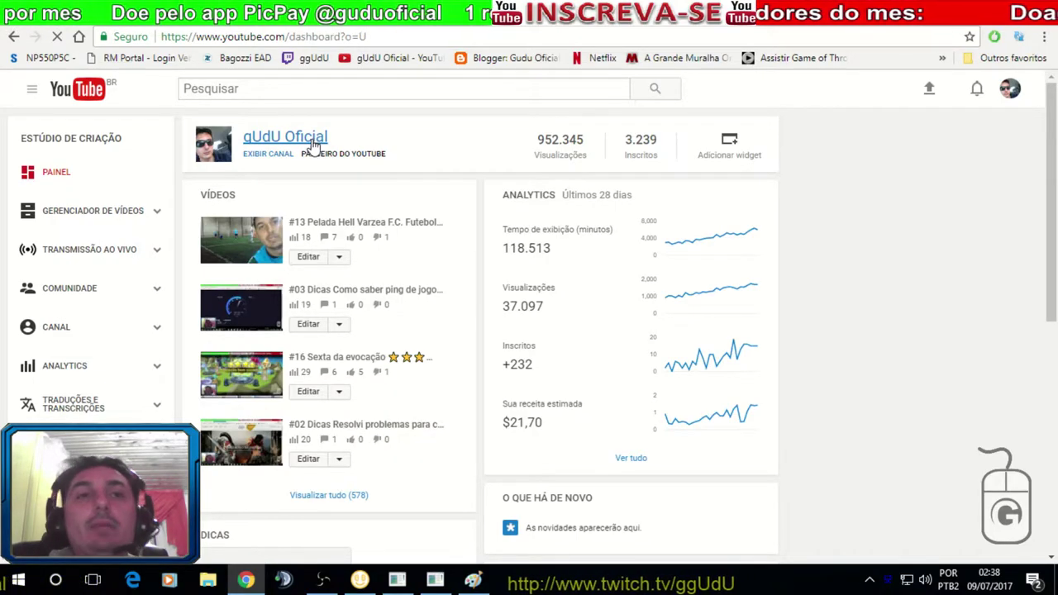
scroll(337, 190, "down", 8)
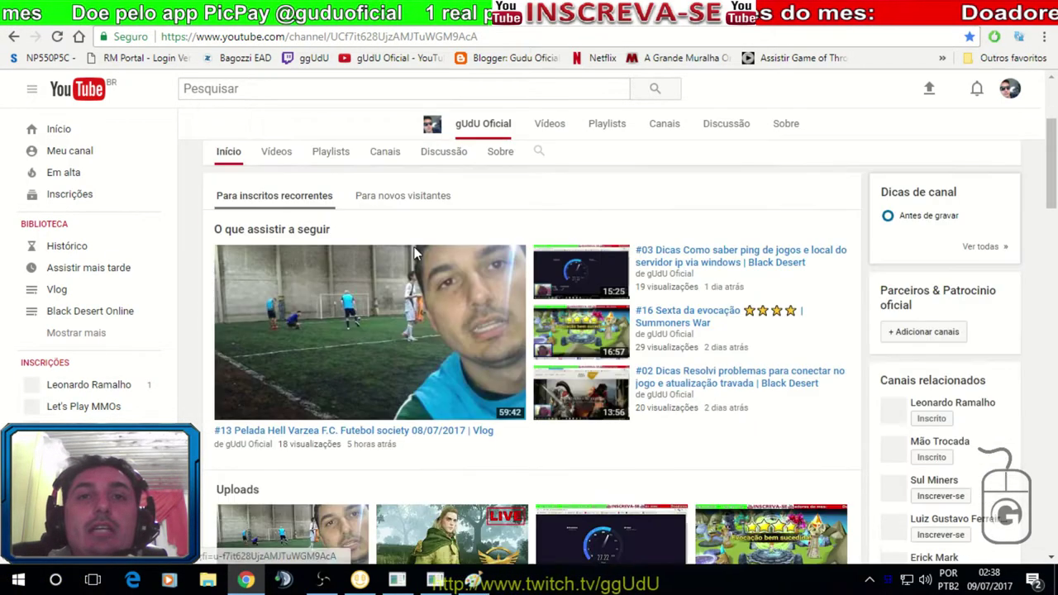
scroll(267, 439, "down", 1)
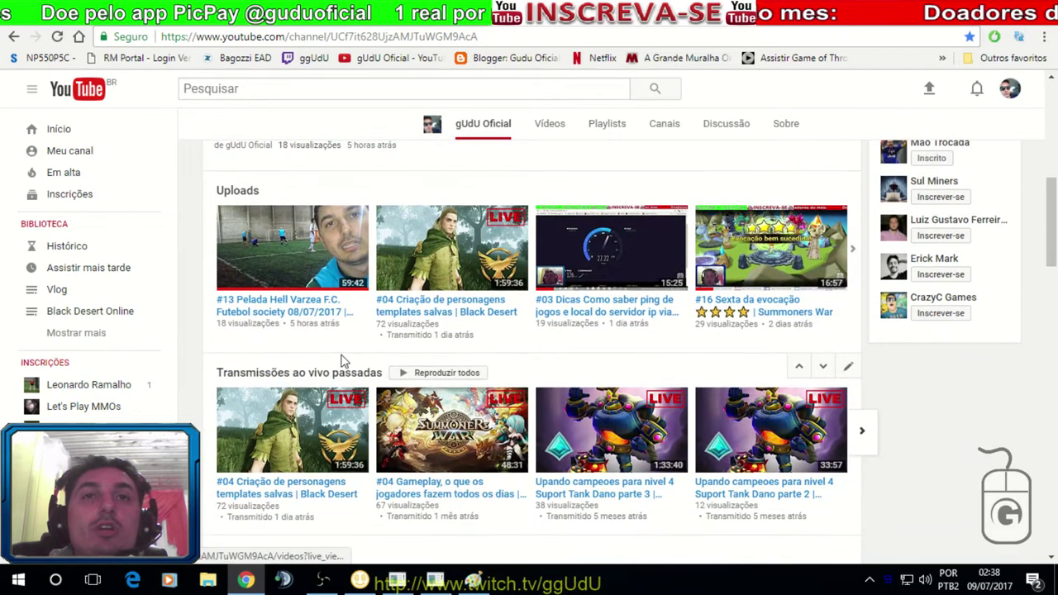
left_click(291, 494)
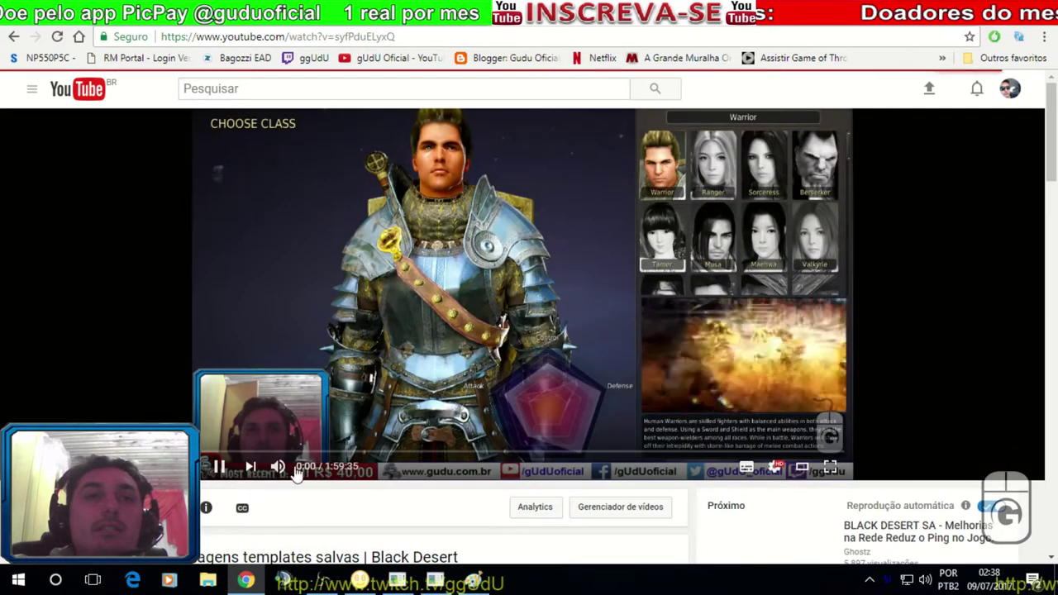
Mute the stream video, check its quality options including 1080p60, and show it in full screen
left_click(279, 467)
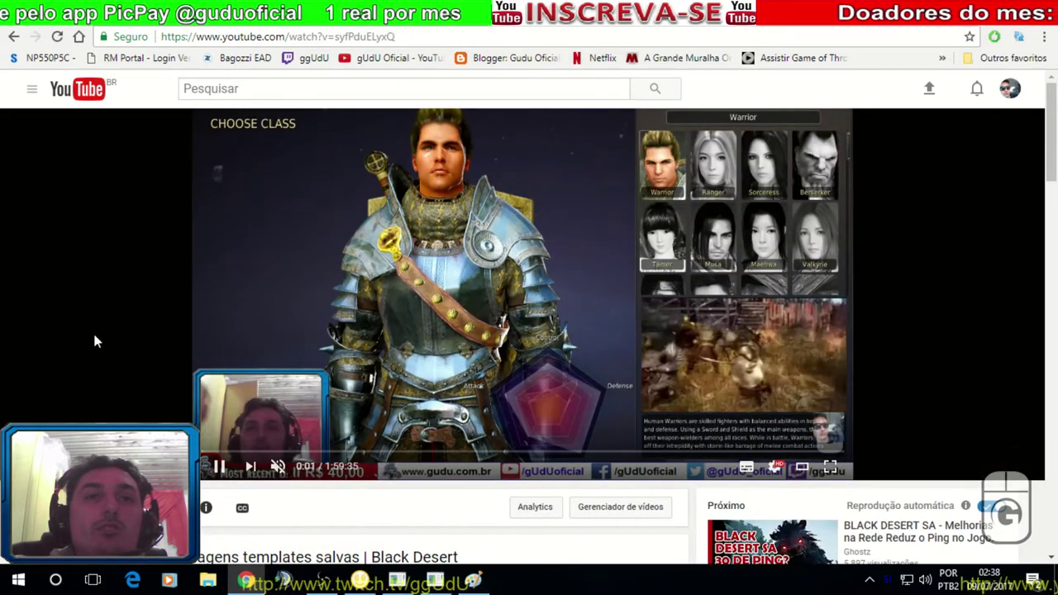
left_click(775, 467)
left_click(825, 420)
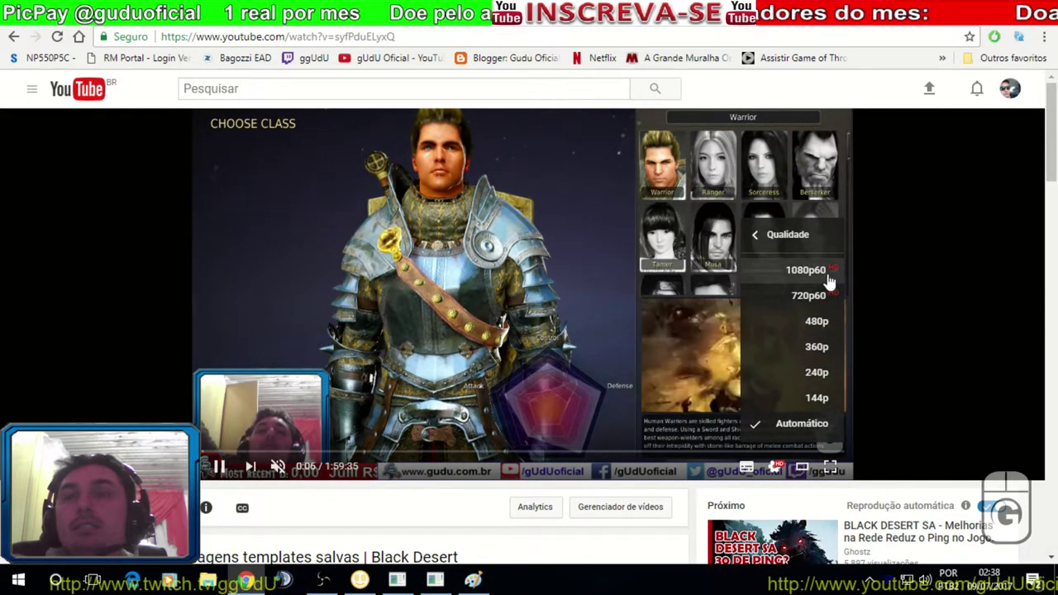
left_click(830, 467)
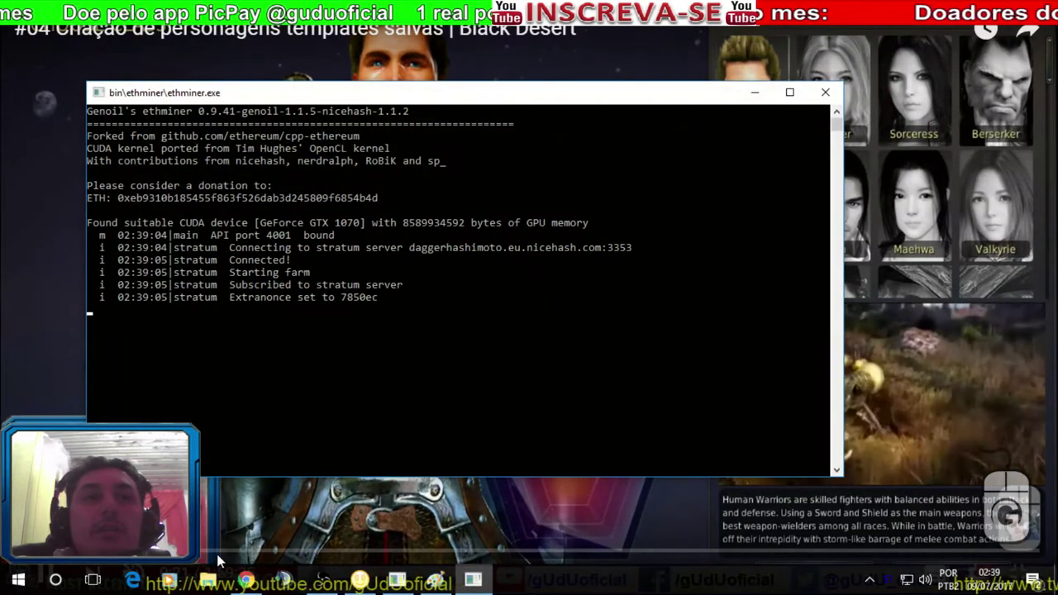
Minimize the ethminer window, skip the video to about 48 minutes to inspect its quality, and pause it outside full screen
left_click(754, 95)
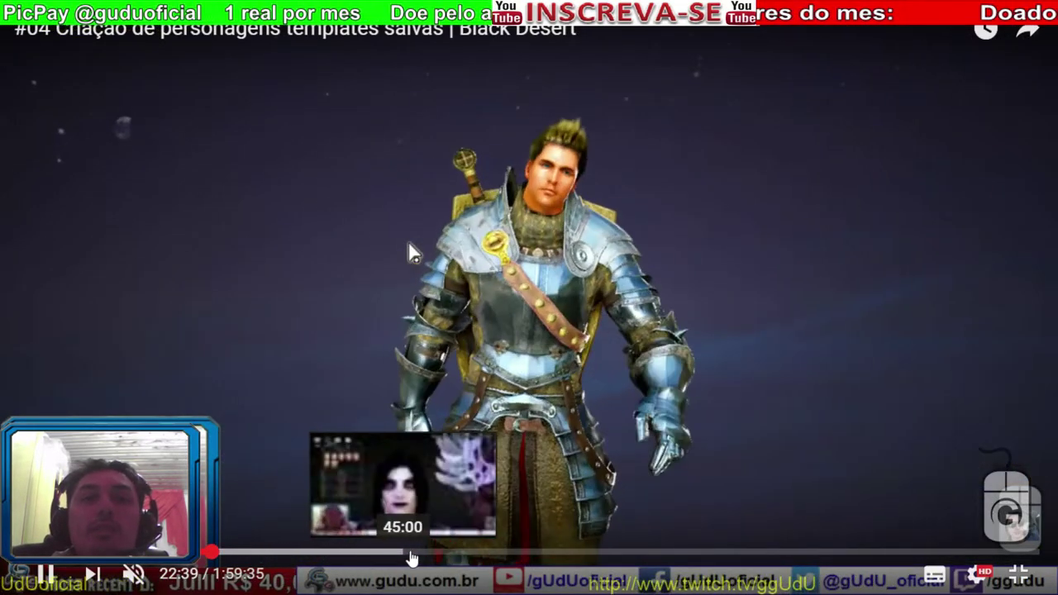
left_click(425, 553)
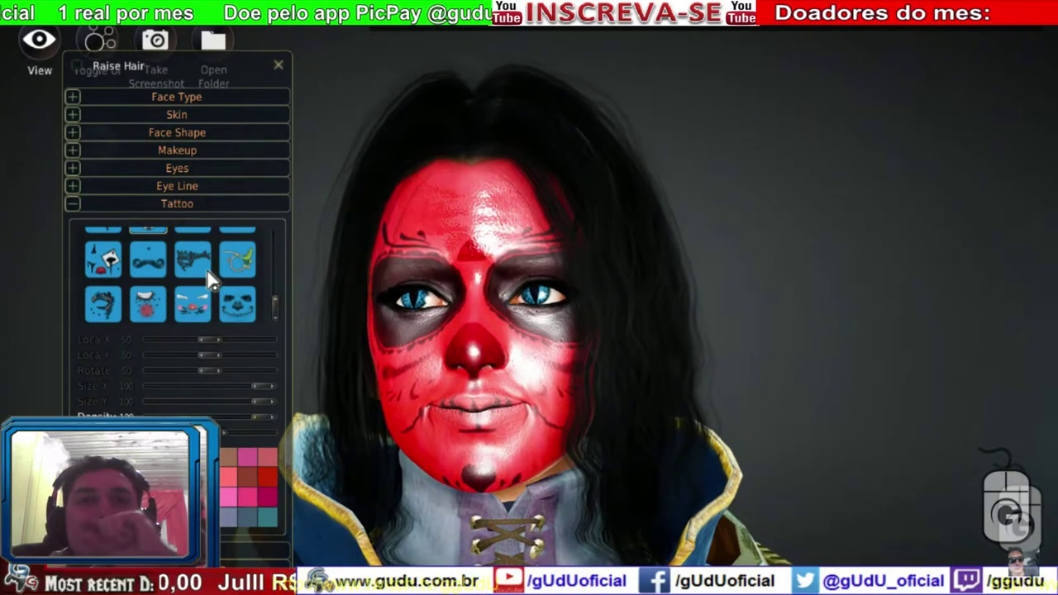
left_click(1037, 572)
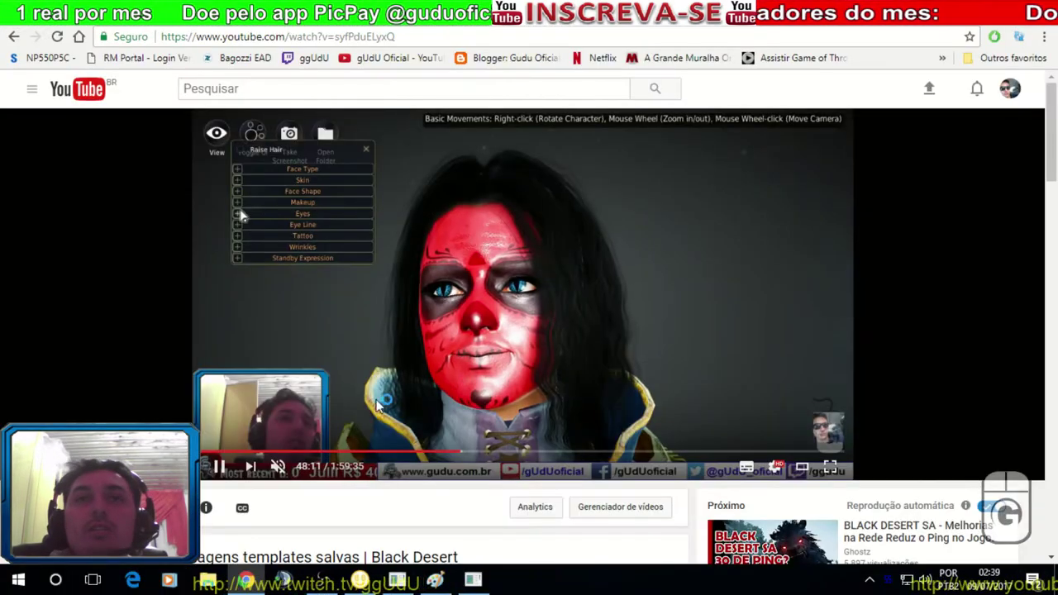
left_click(216, 467)
Return to the OBS settings and review the stream page and the custom buffer size on the encoding page
left_click(322, 581)
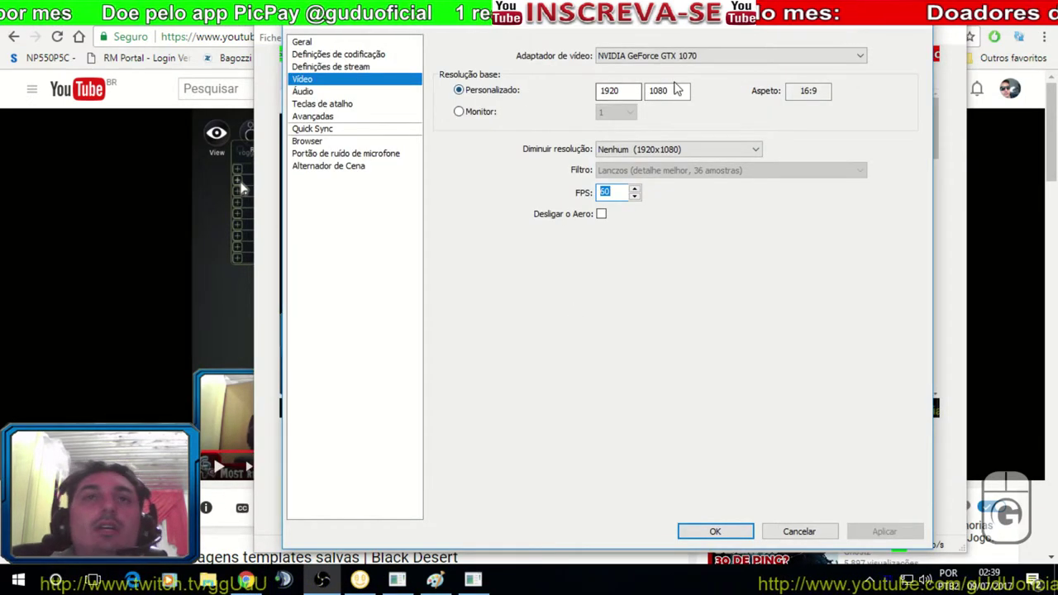
left_click(363, 68)
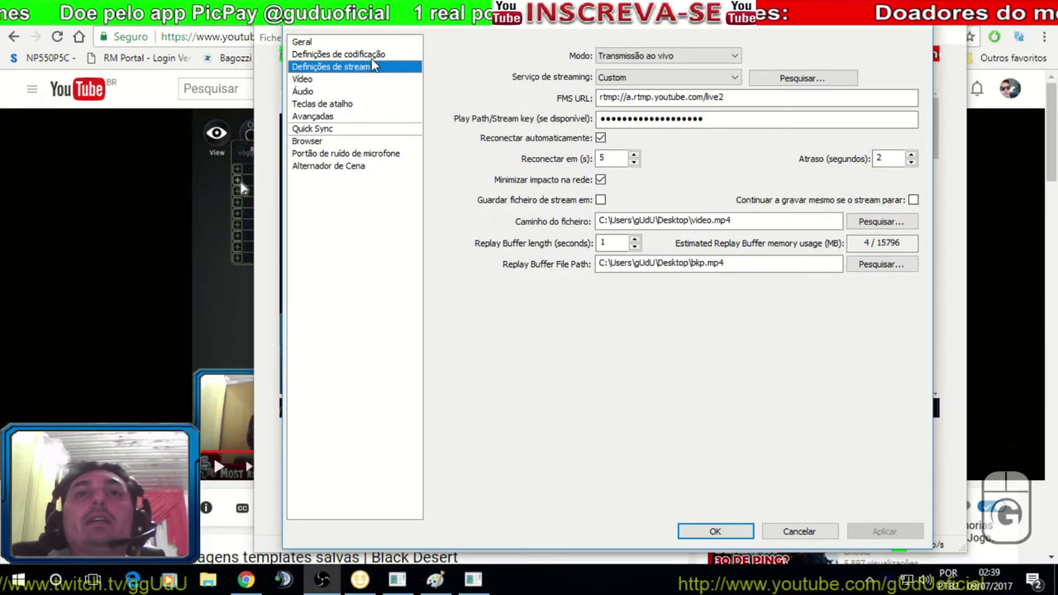
left_click(390, 55)
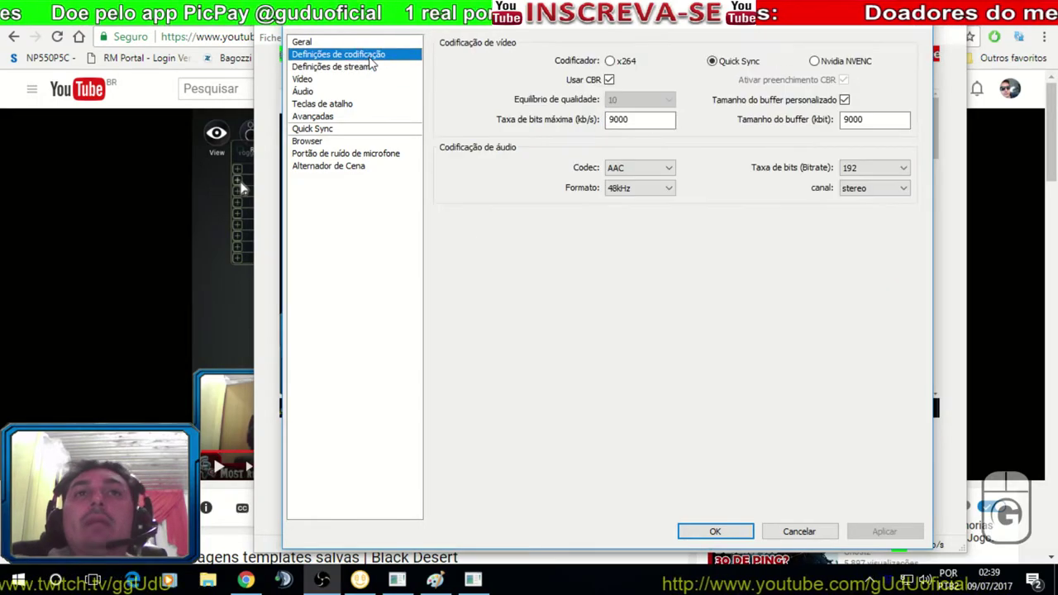
double_click(845, 122)
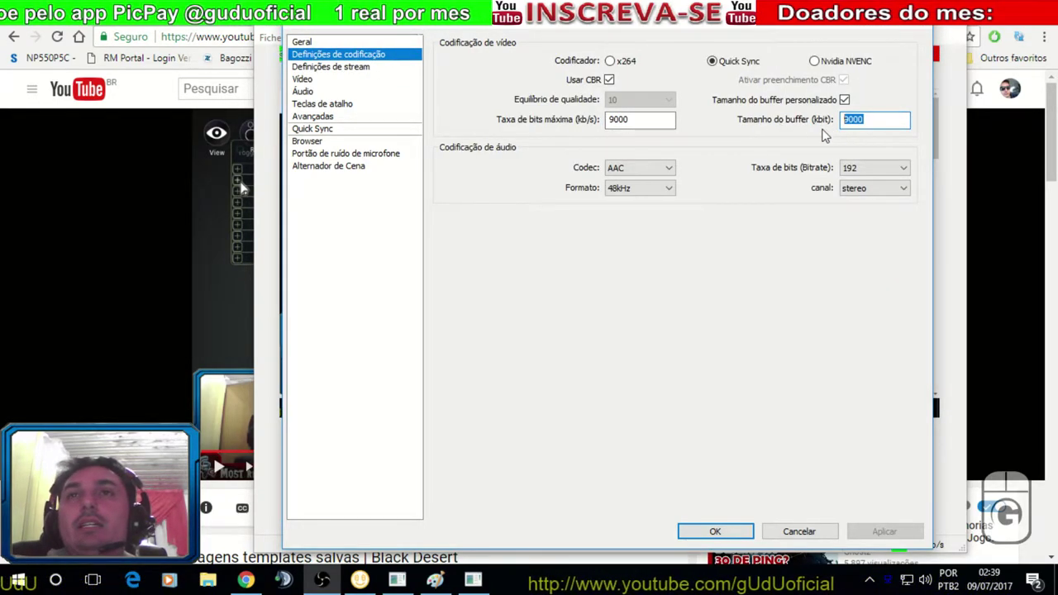
Examine the advanced encoding settings, including the custom Quick Sync parameters and the available Quick Sync presets
mouse_move(649, 121)
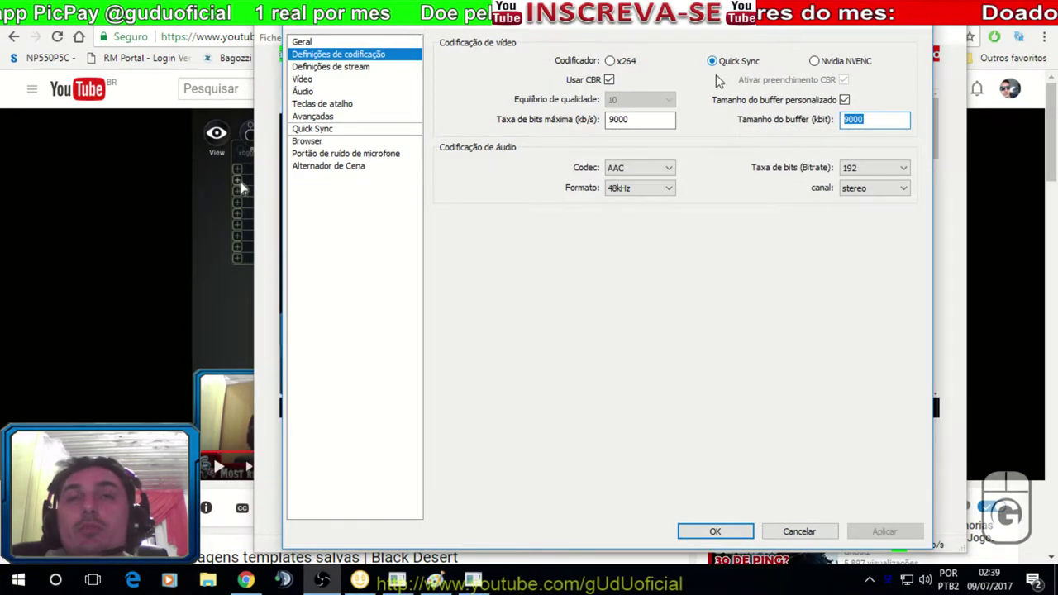
left_click(629, 168)
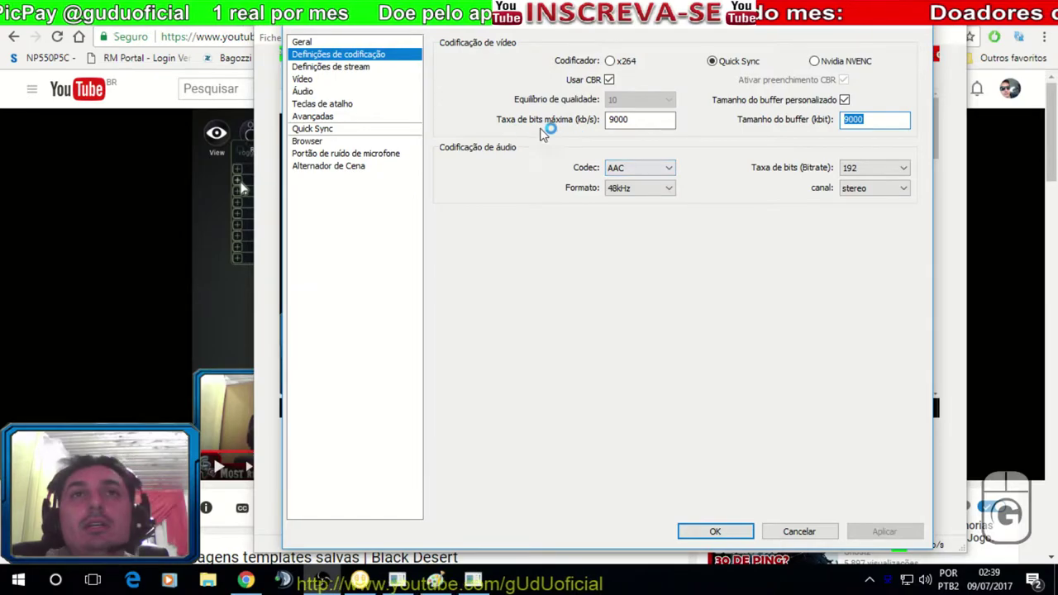
key("Tab")
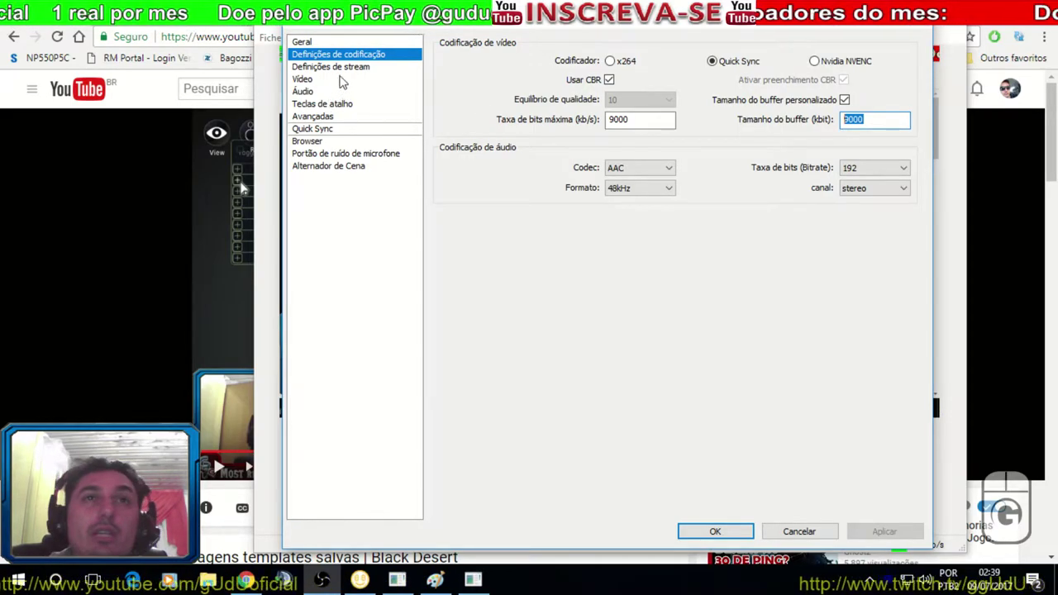
left_click(337, 119)
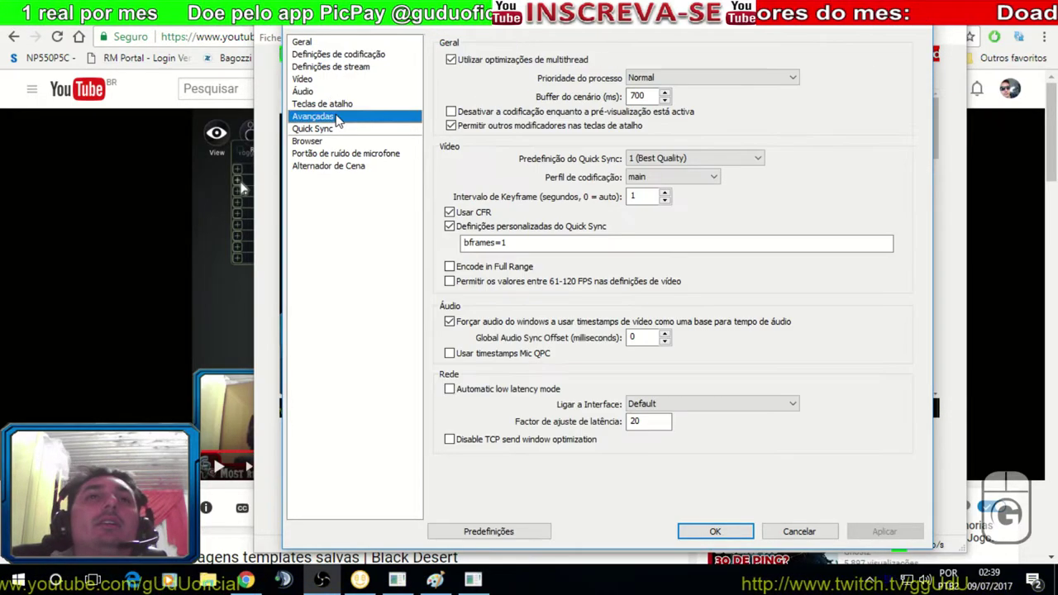
left_click(507, 242)
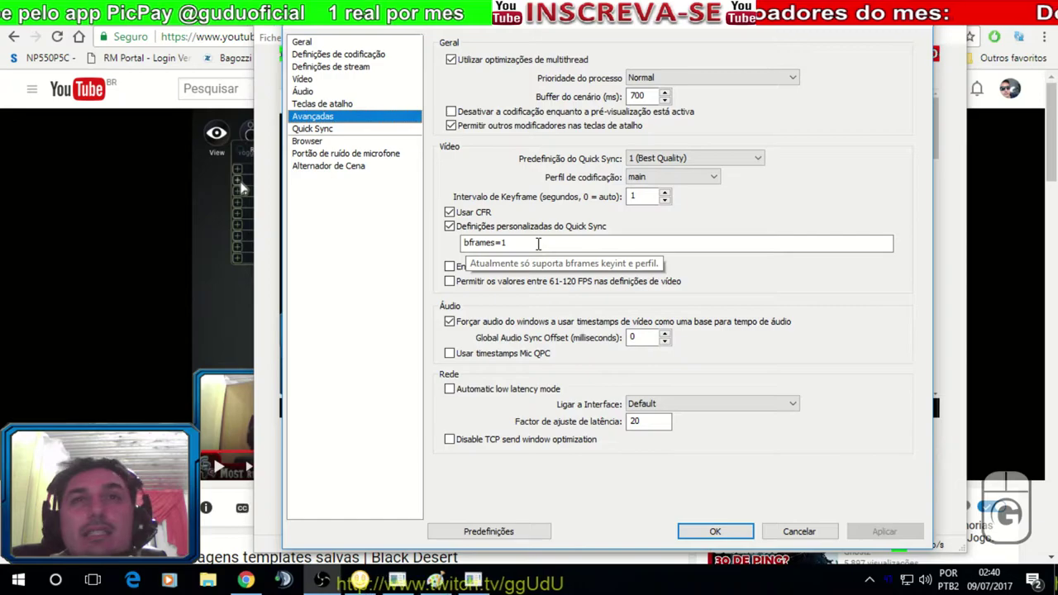
left_click(503, 242)
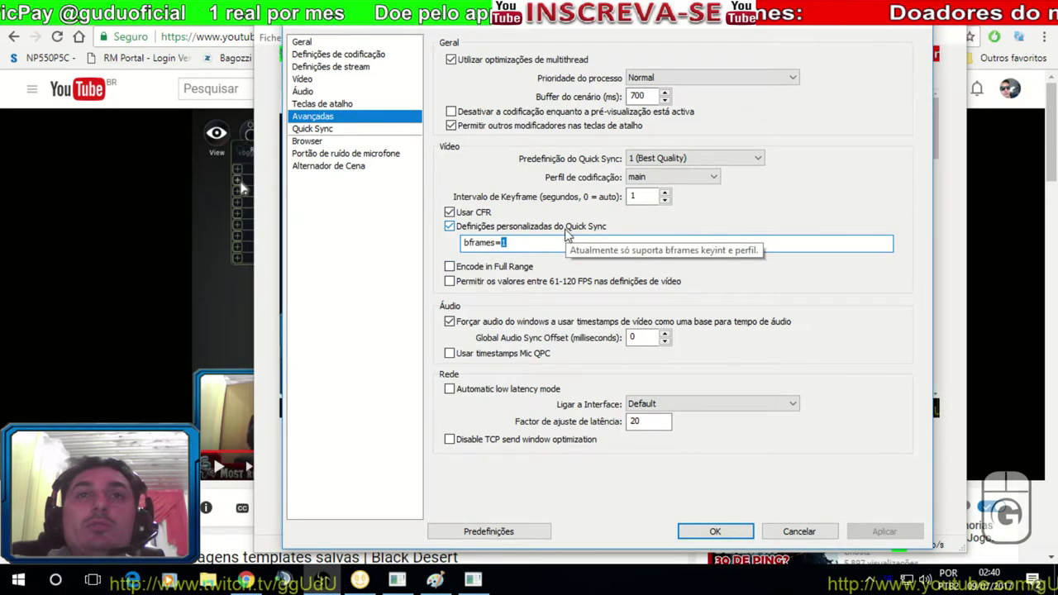
left_click(760, 160)
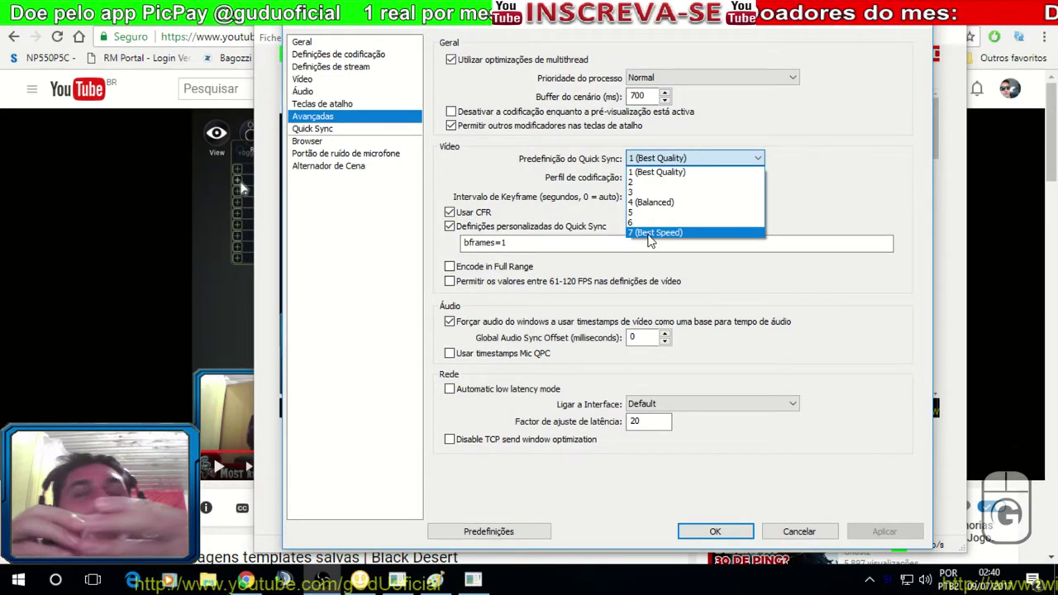
left_click(825, 176)
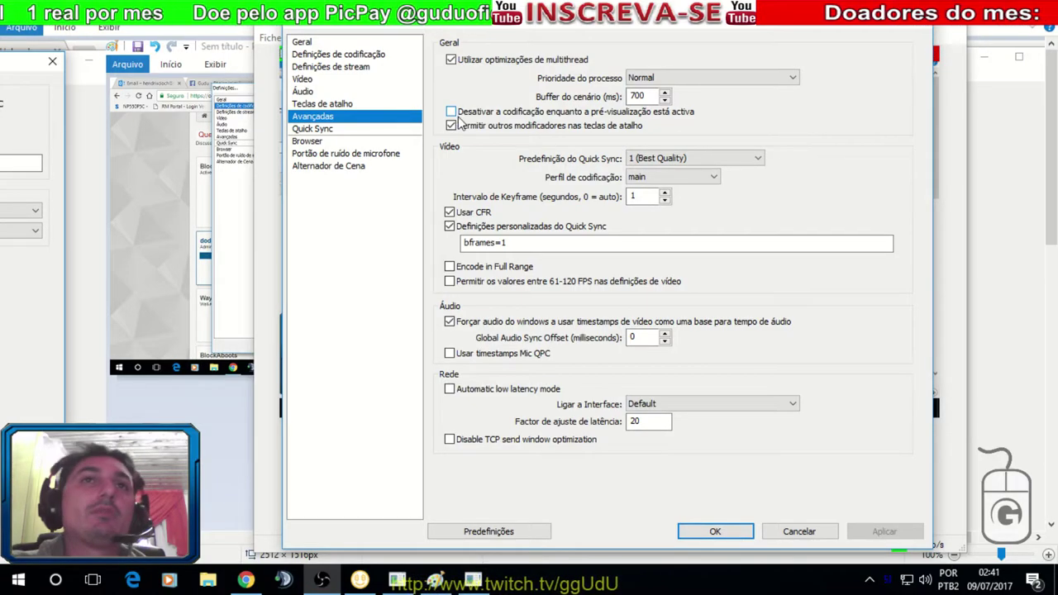
Check the desktop audio device options and choose Microfone (Realtek High Definition Audio) as the microphone device
left_click(368, 73)
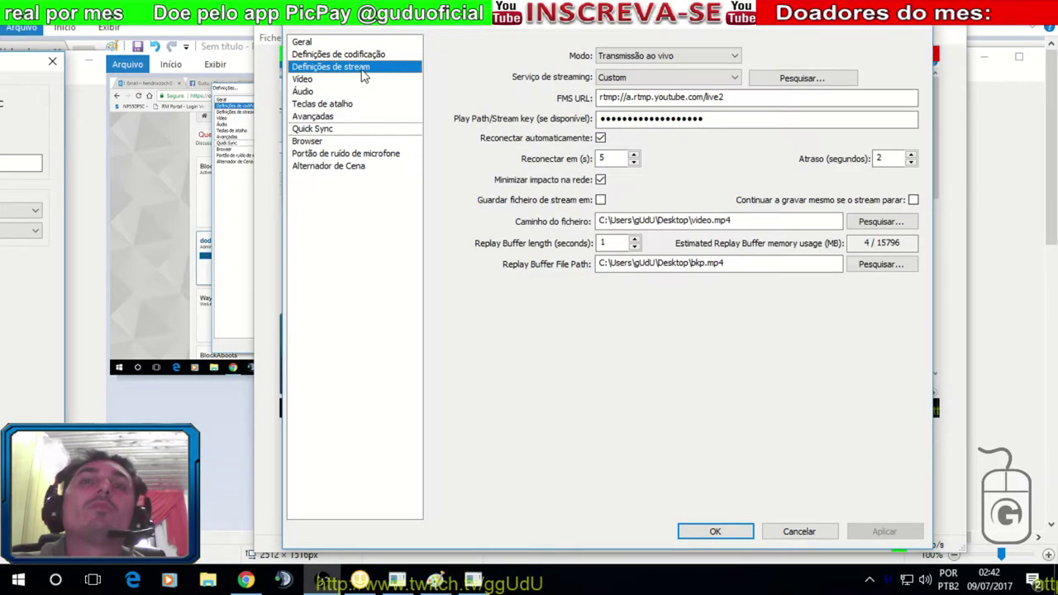
left_click(322, 93)
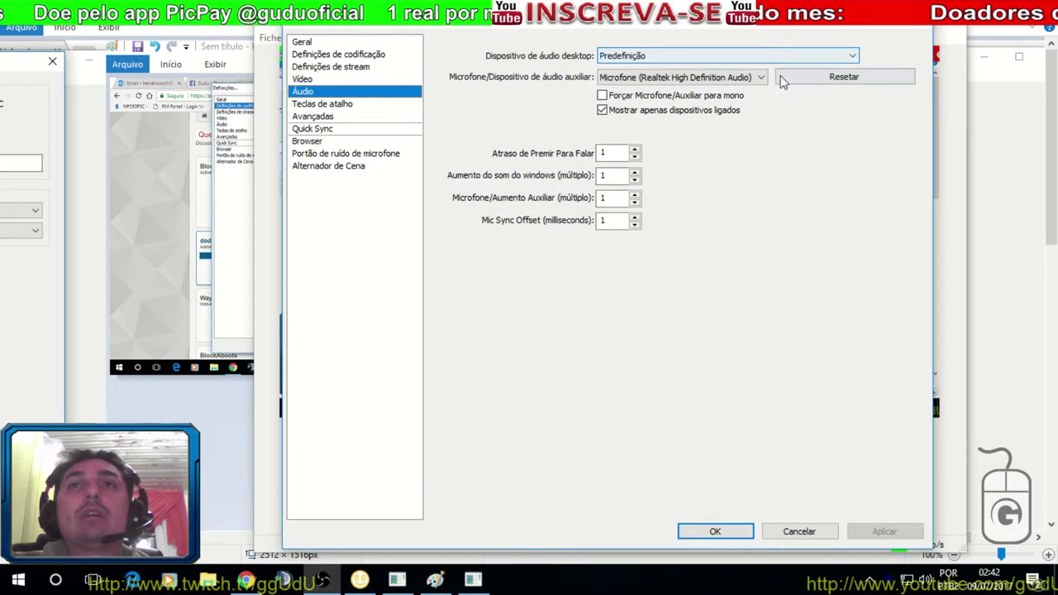
left_click(851, 56)
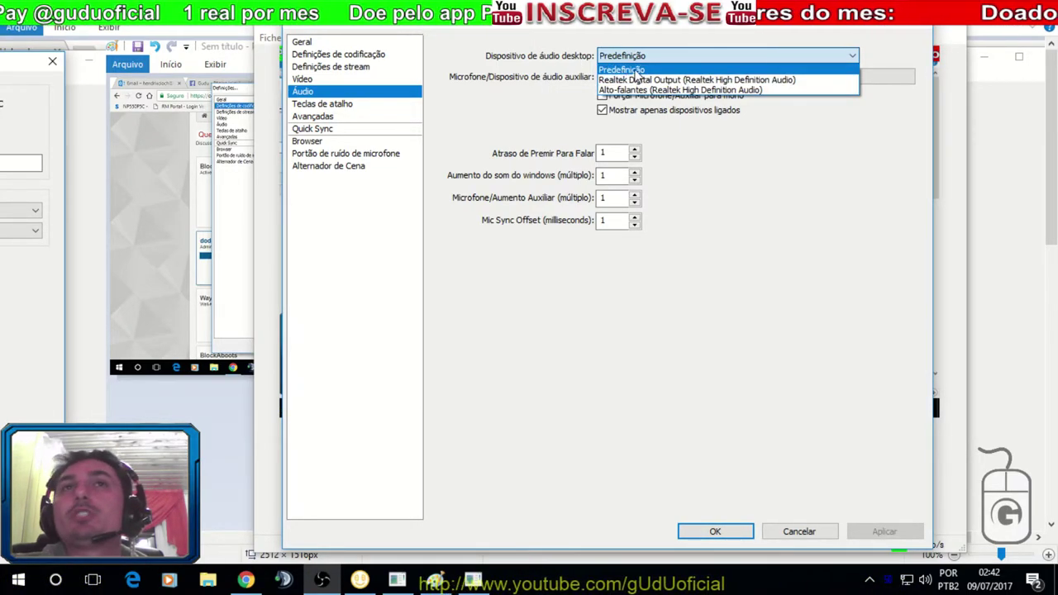
left_click(585, 94)
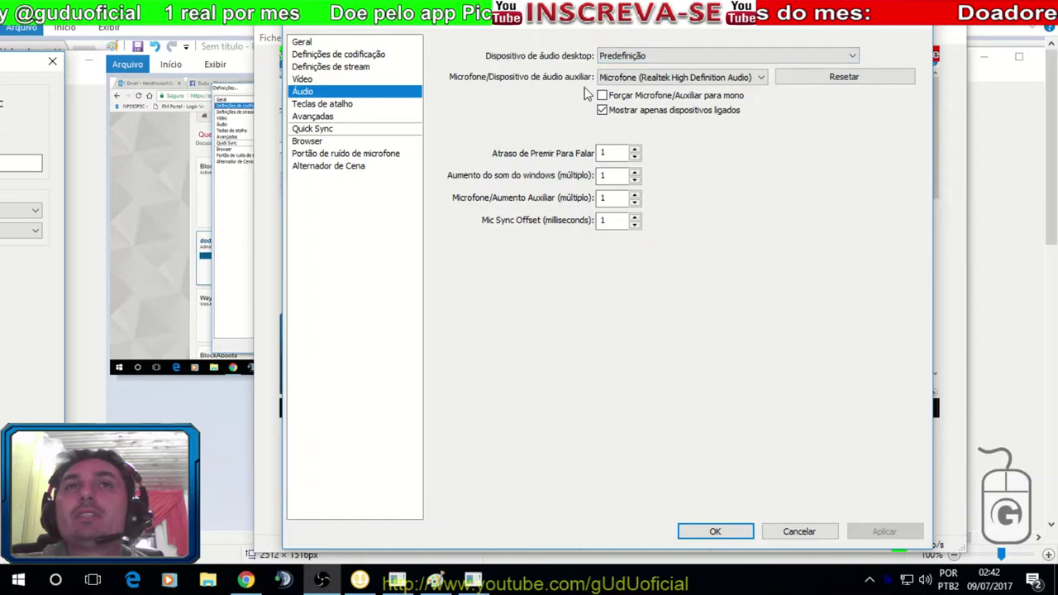
left_click(760, 77)
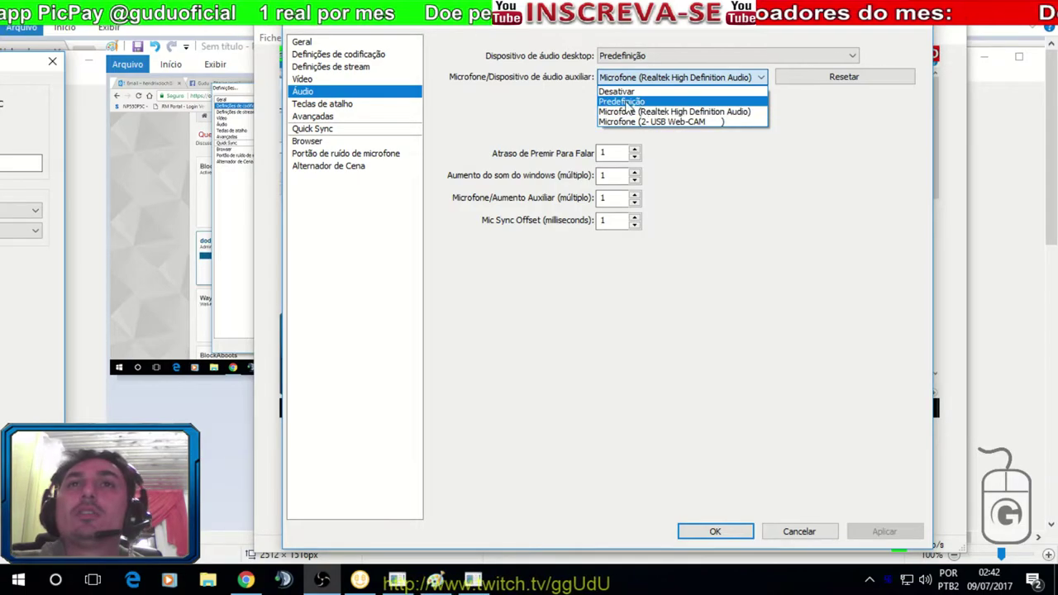
left_click(653, 112)
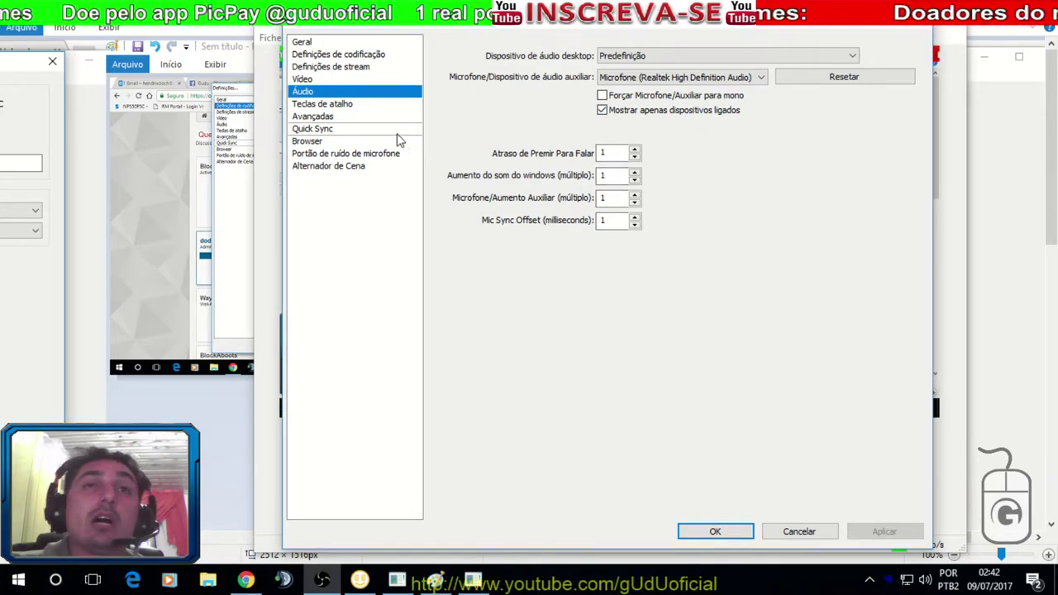
Return to the advanced settings and check the Quick Sync preset choices and the encoding profile again
left_click(343, 106)
left_click(337, 117)
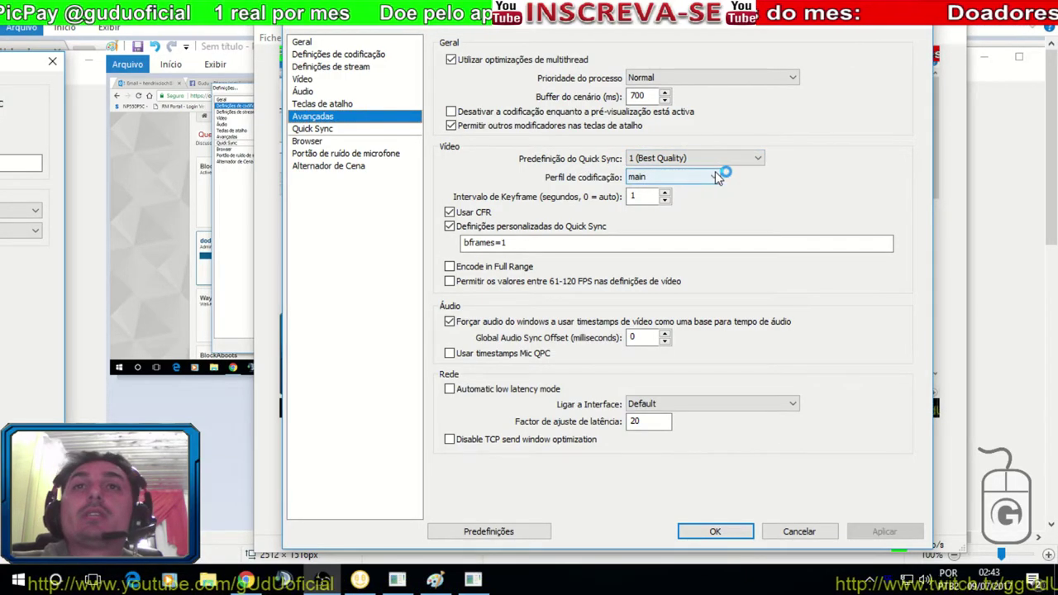
left_click(759, 161)
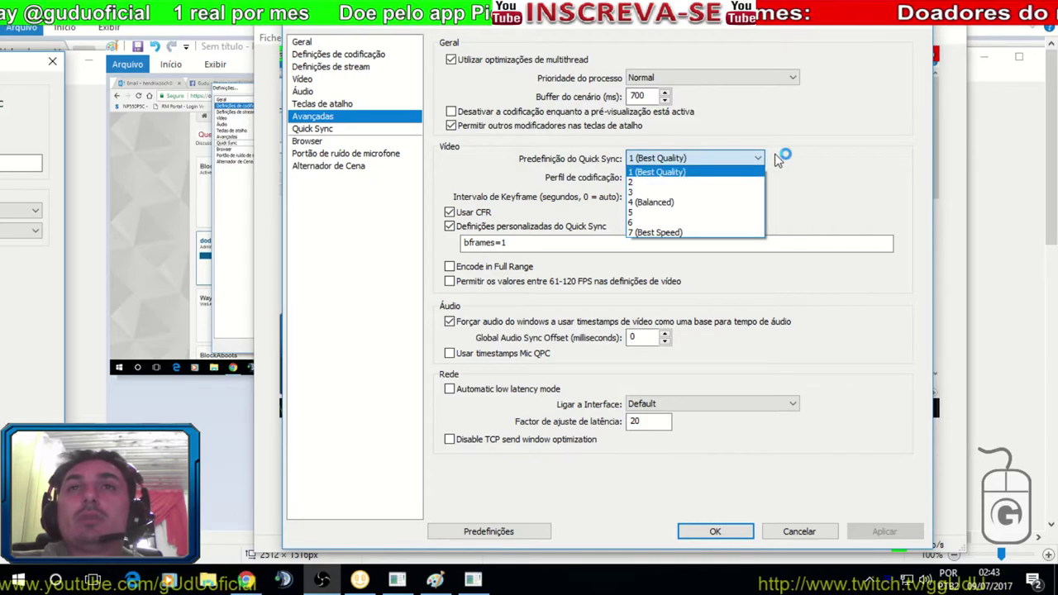
left_click(781, 160)
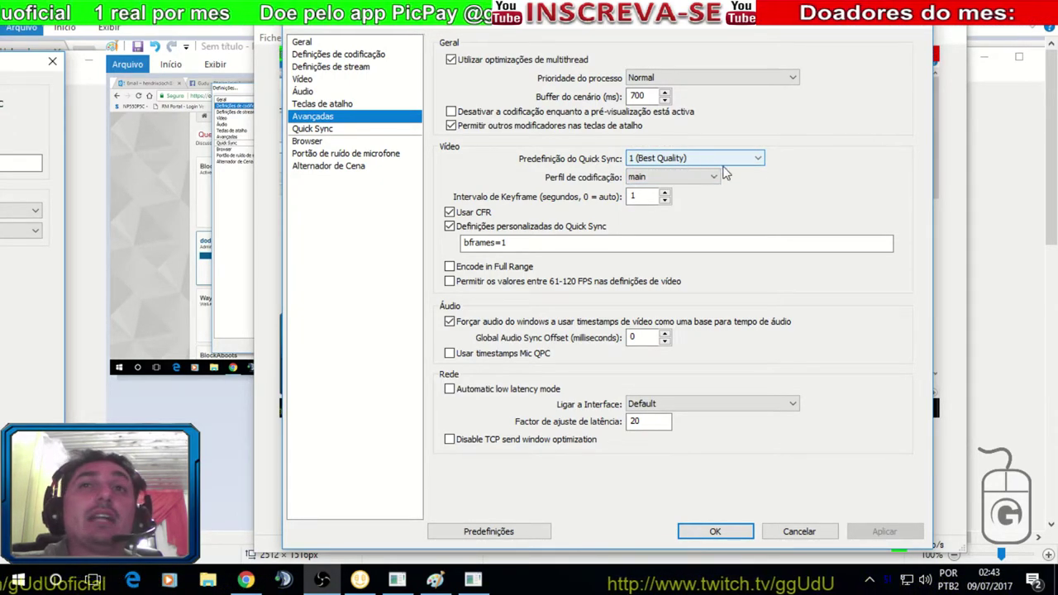
left_click(708, 191)
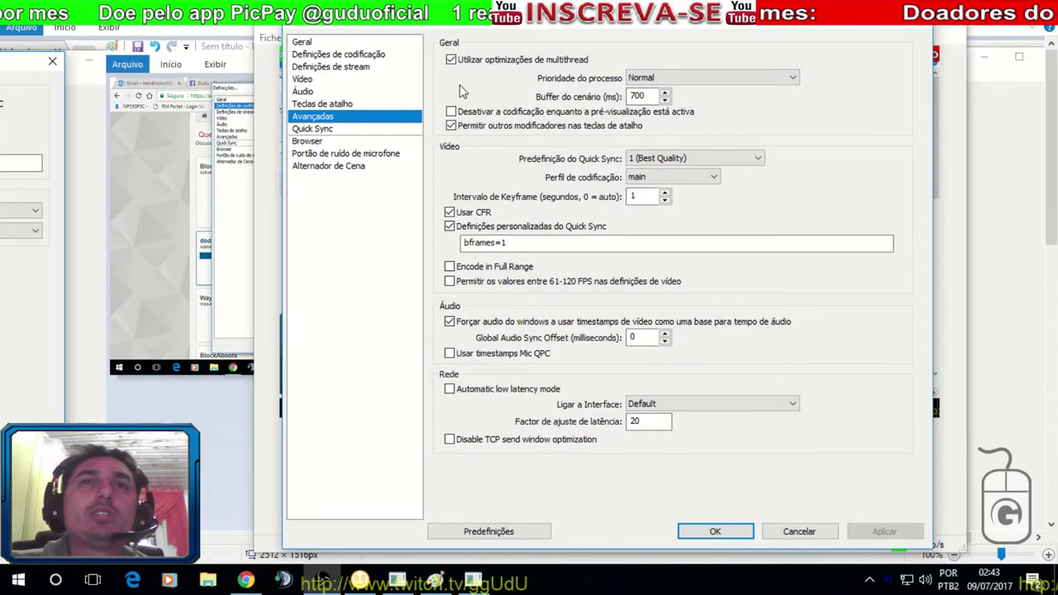
Look through the Browser, microphone noise gate and scene switcher settings pages
left_click(359, 140)
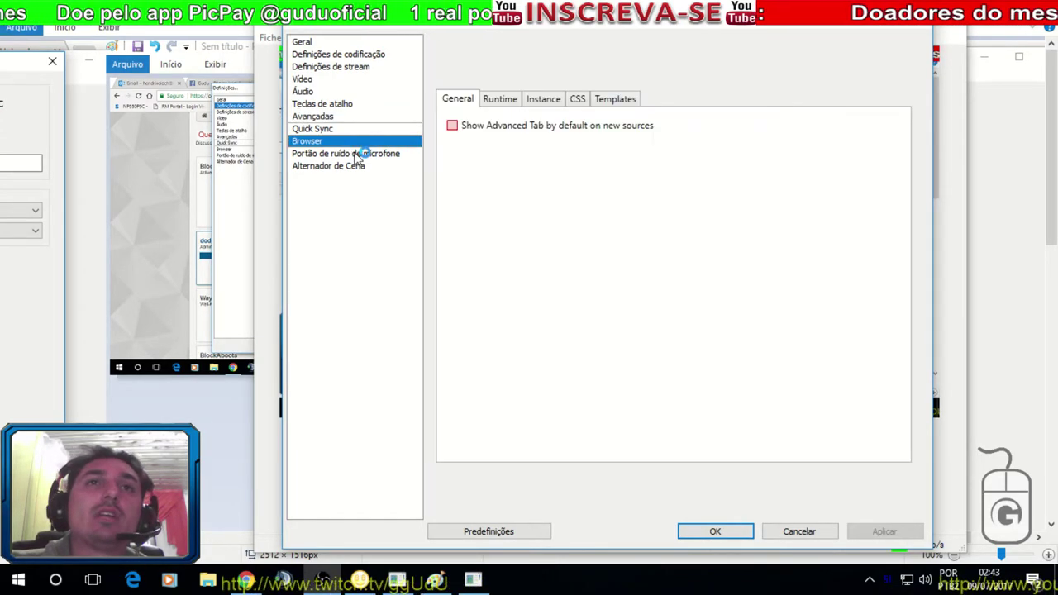
left_click(372, 149)
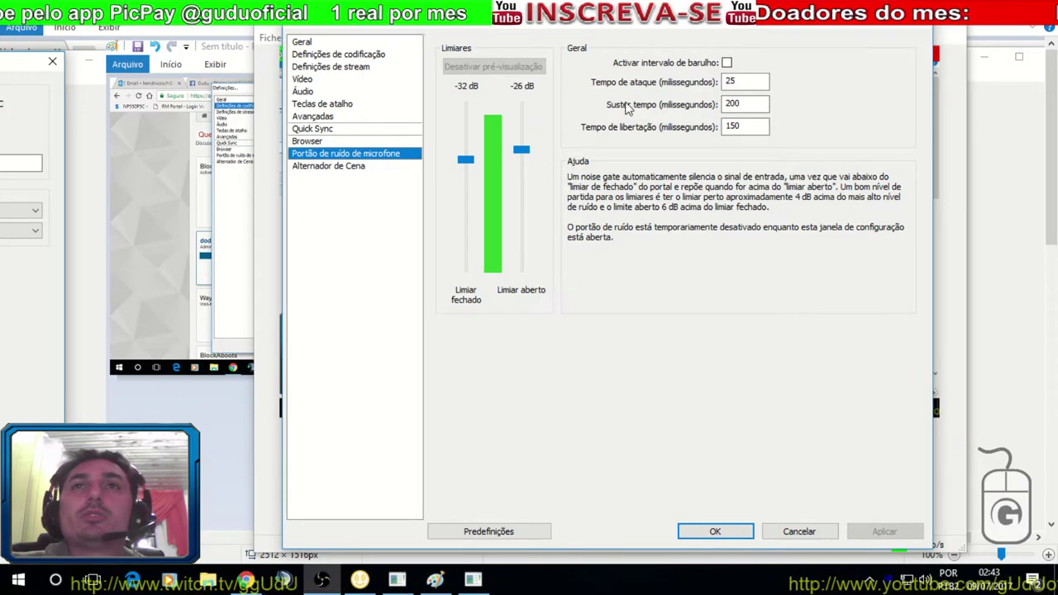
left_click(373, 167)
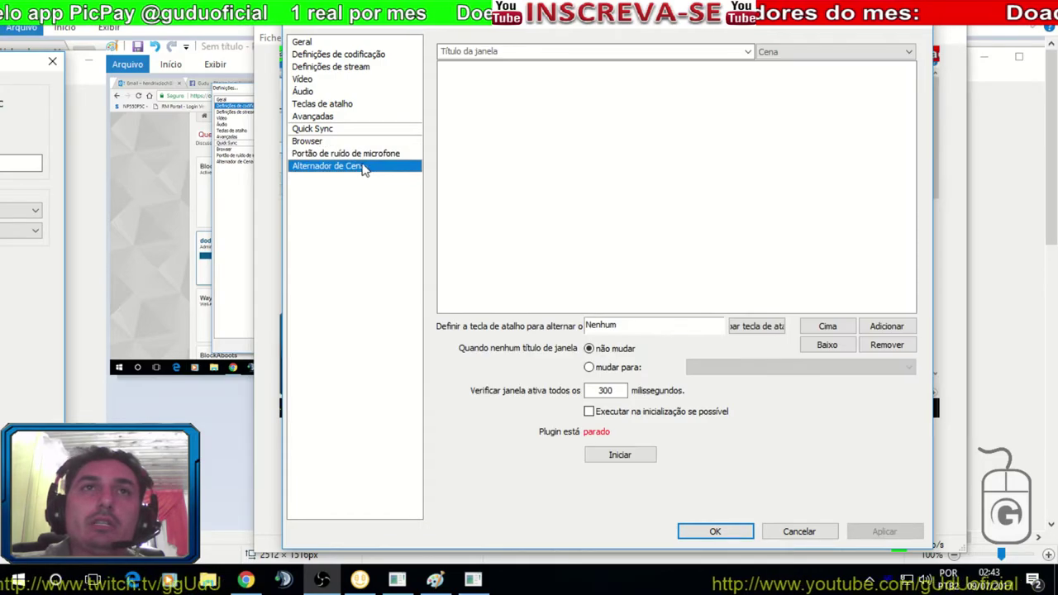
left_click(364, 141)
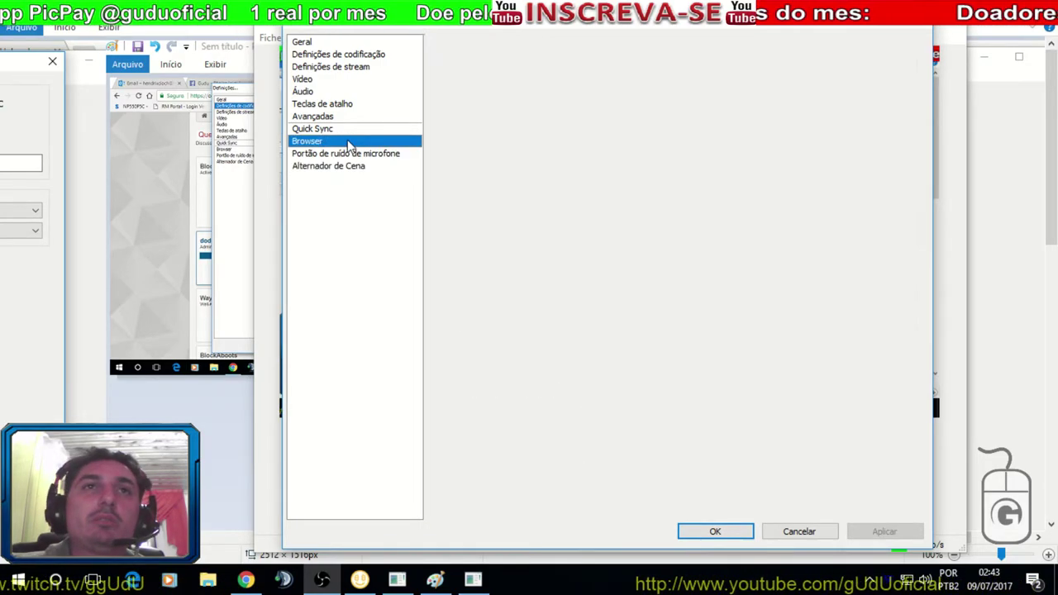
Review the stream settings, pointing out the FMS URL, the delay in seconds and the recording file path
left_click(336, 69)
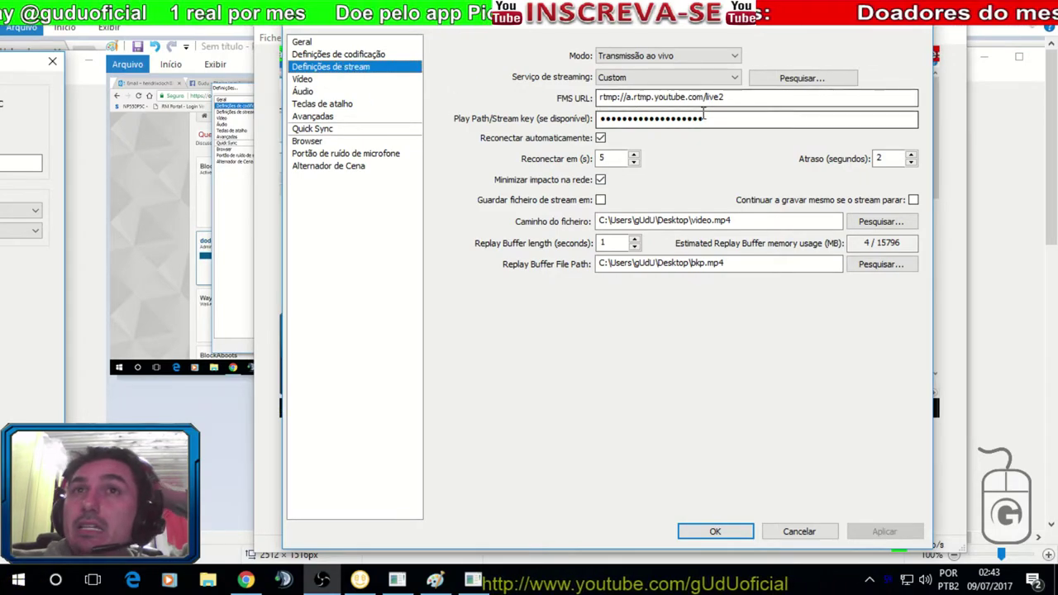
left_click_drag(726, 96, 486, 120)
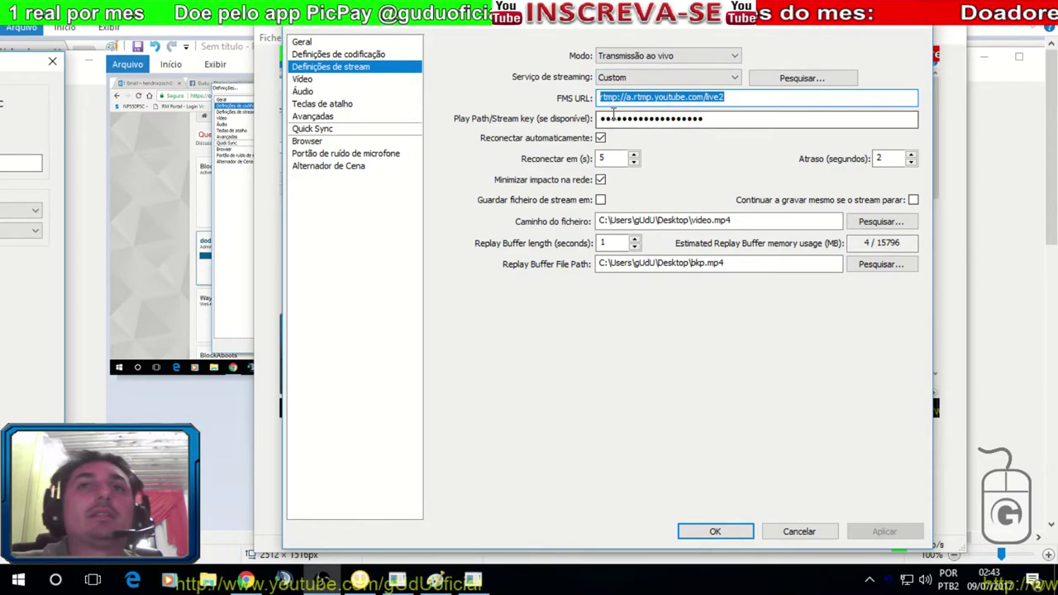
double_click(879, 158)
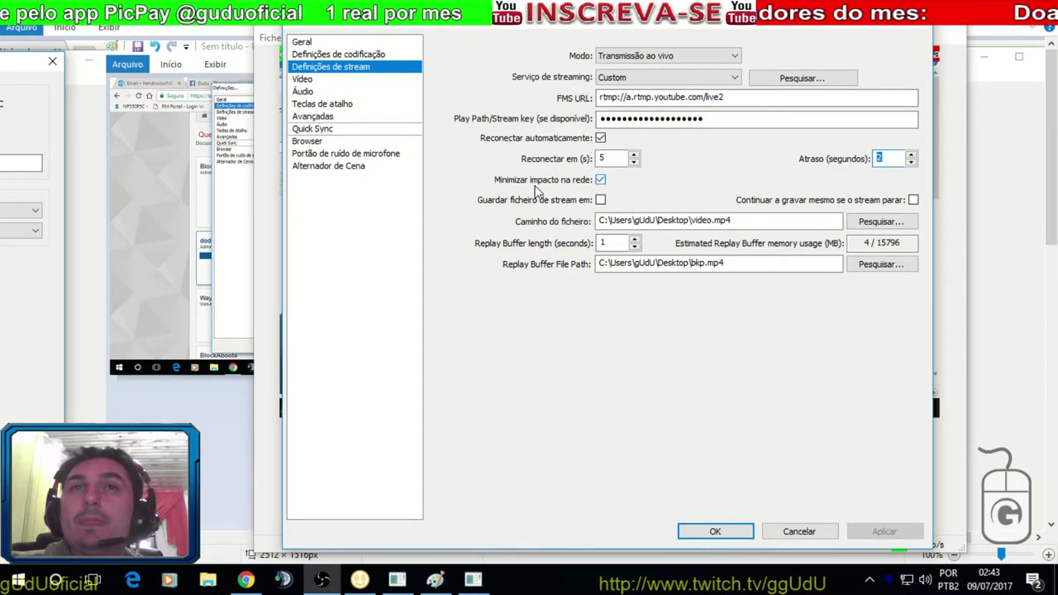
mouse_move(752, 218)
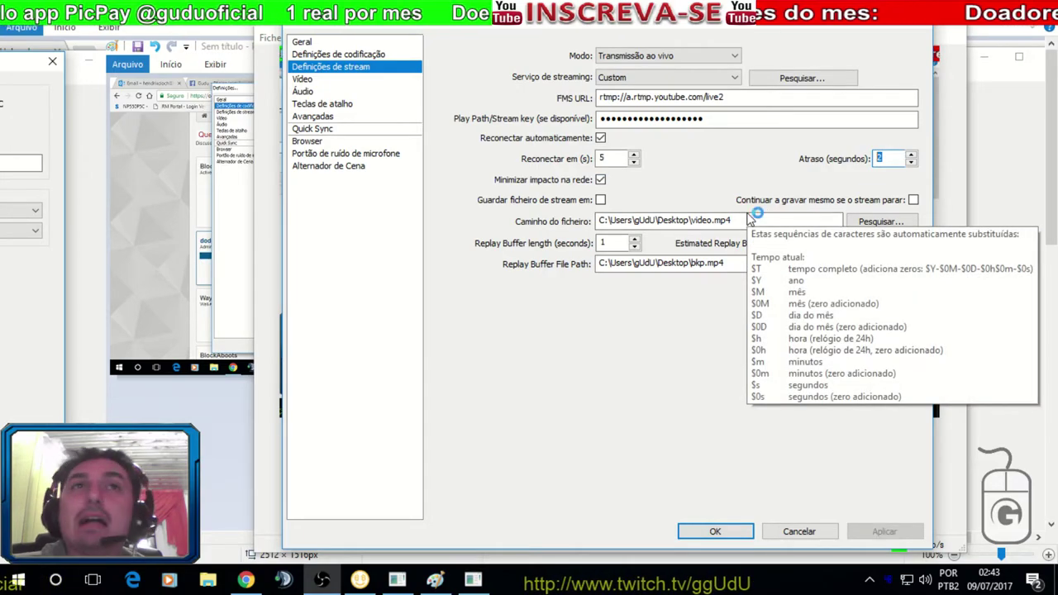
left_click(746, 220)
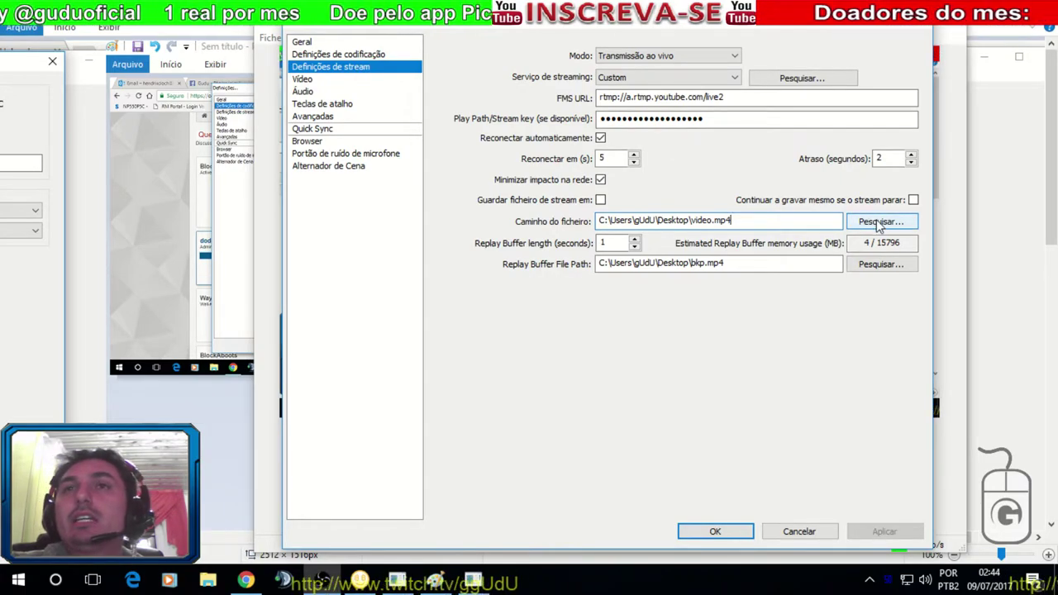
mouse_move(714, 220)
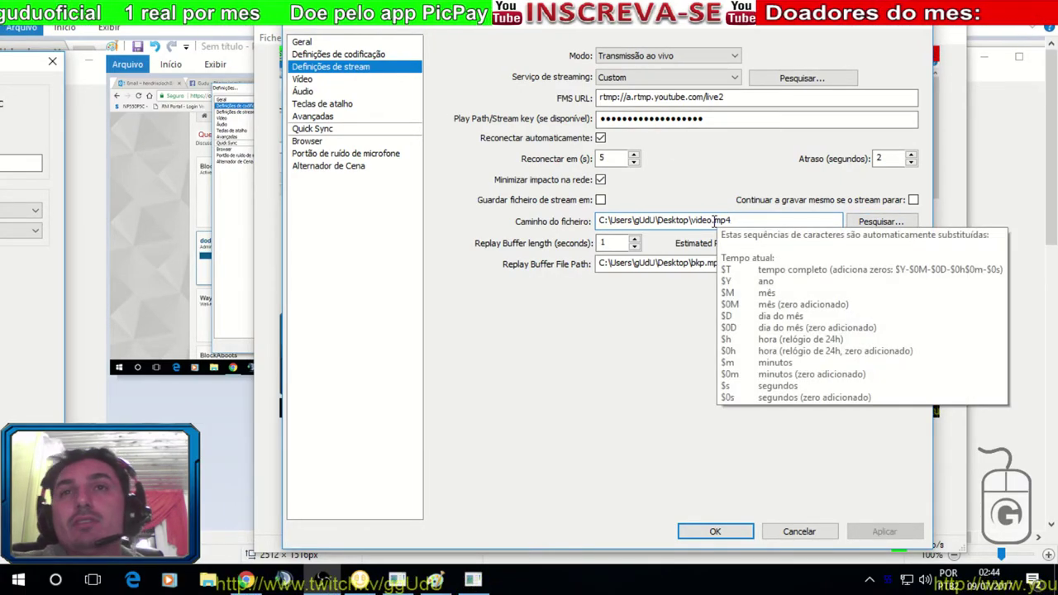
left_click_drag(739, 220, 697, 220)
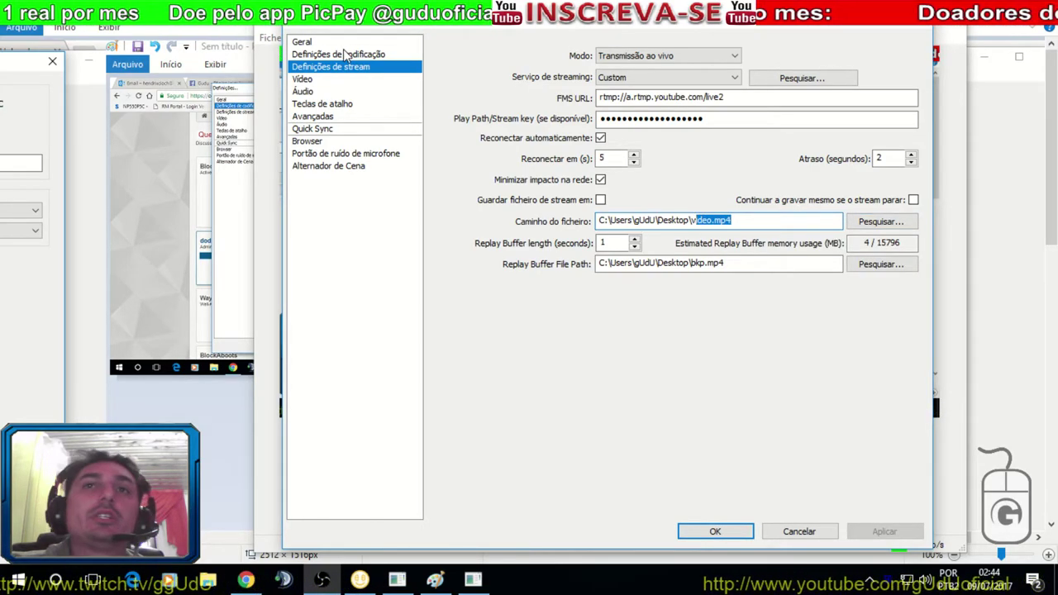
Glance at the general and encoding settings pages and go back to the stream settings
left_click(302, 42)
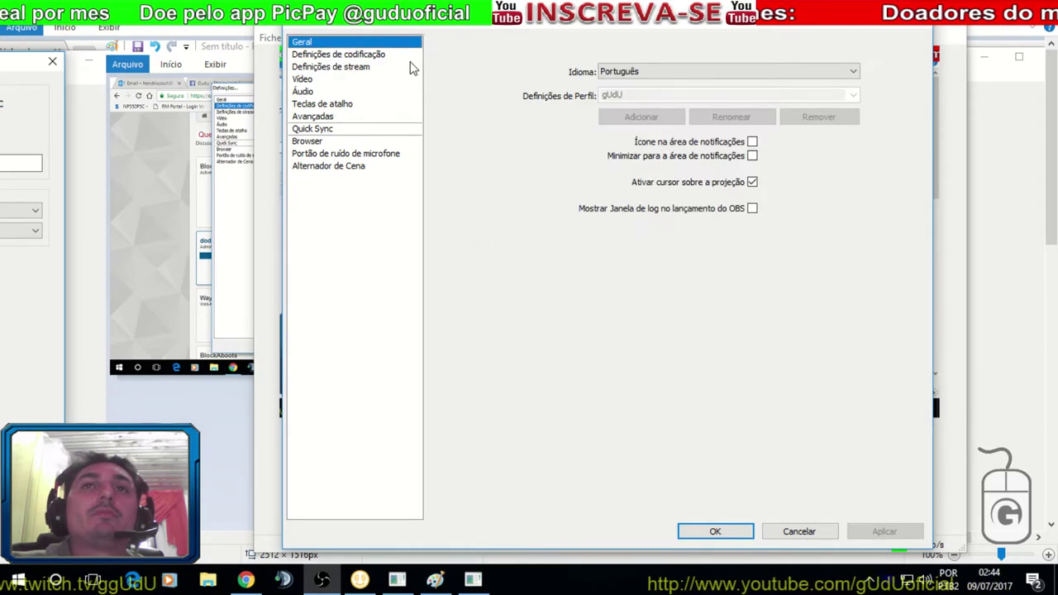
left_click(368, 54)
left_click(364, 68)
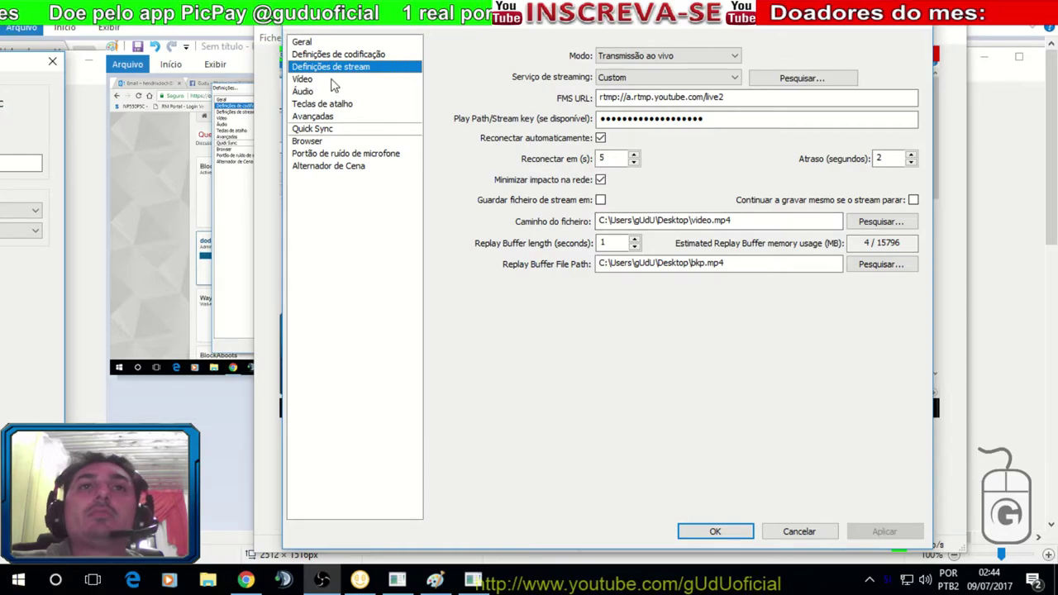
Inspect the file types offered for the recording file path, show the MP4 option, and cancel without saving
left_click(882, 221)
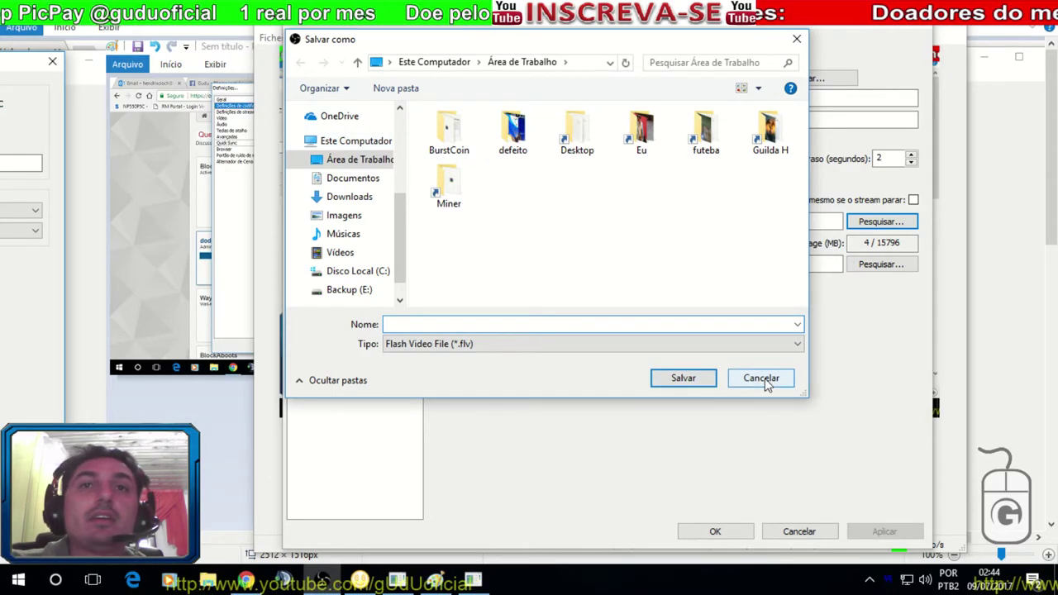
left_click(792, 344)
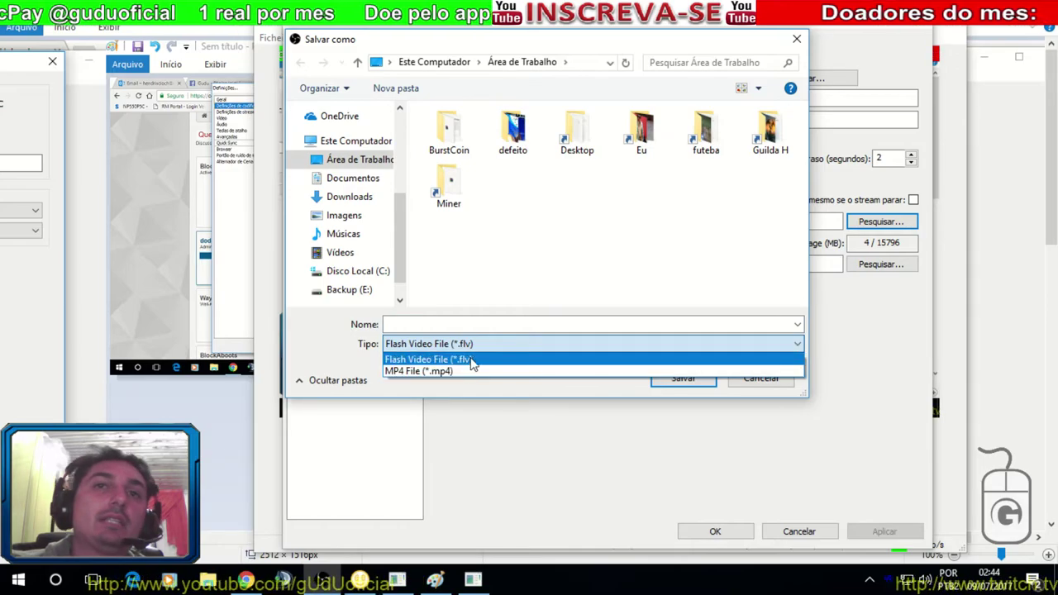
left_click(489, 371)
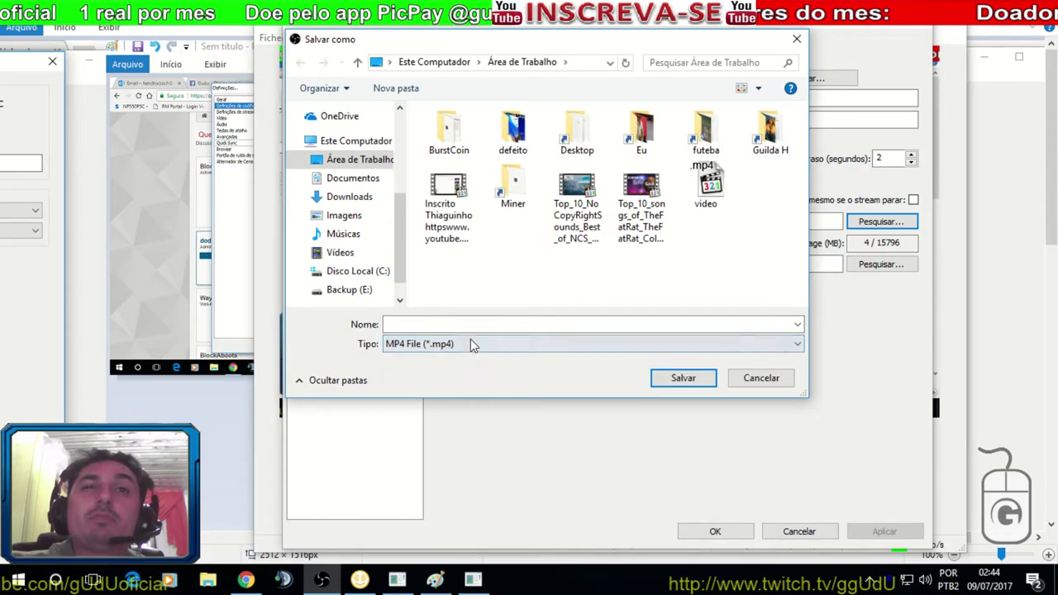
left_click(761, 381)
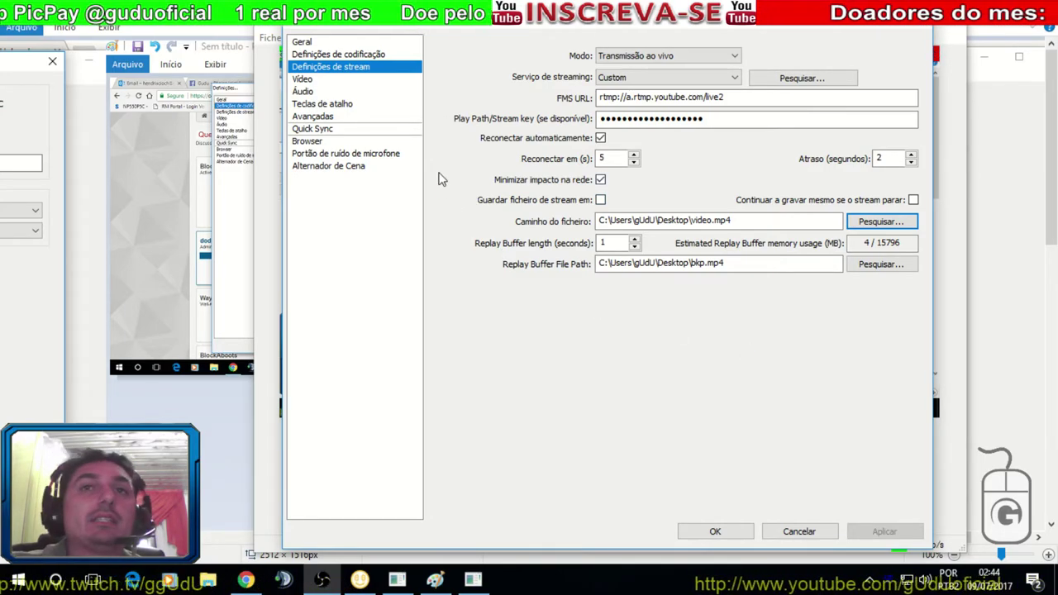
Glance at the encoding and general settings pages again and close the settings without saving
left_click(339, 54)
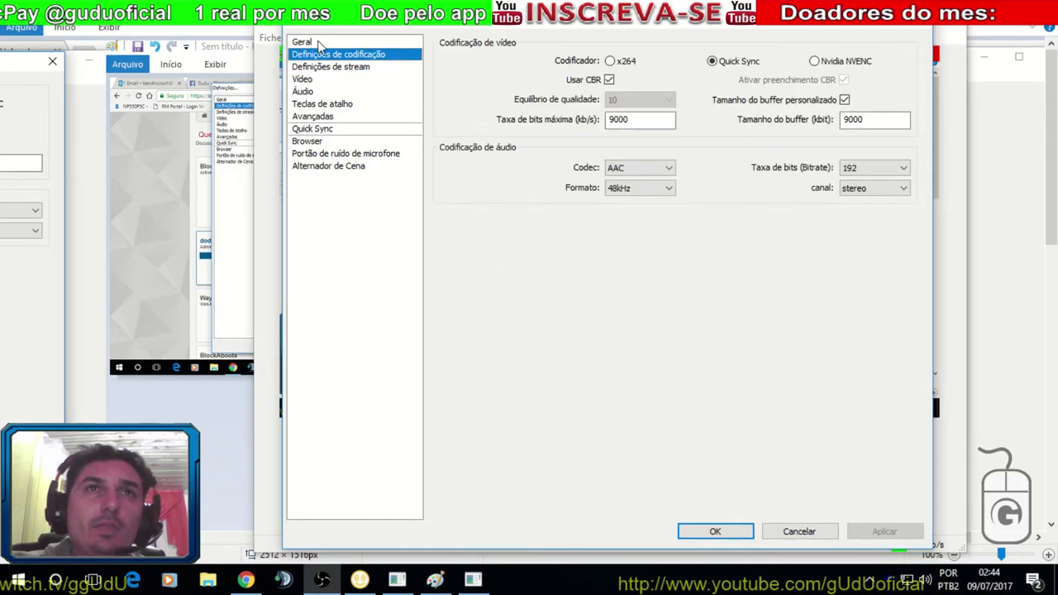
left_click(302, 41)
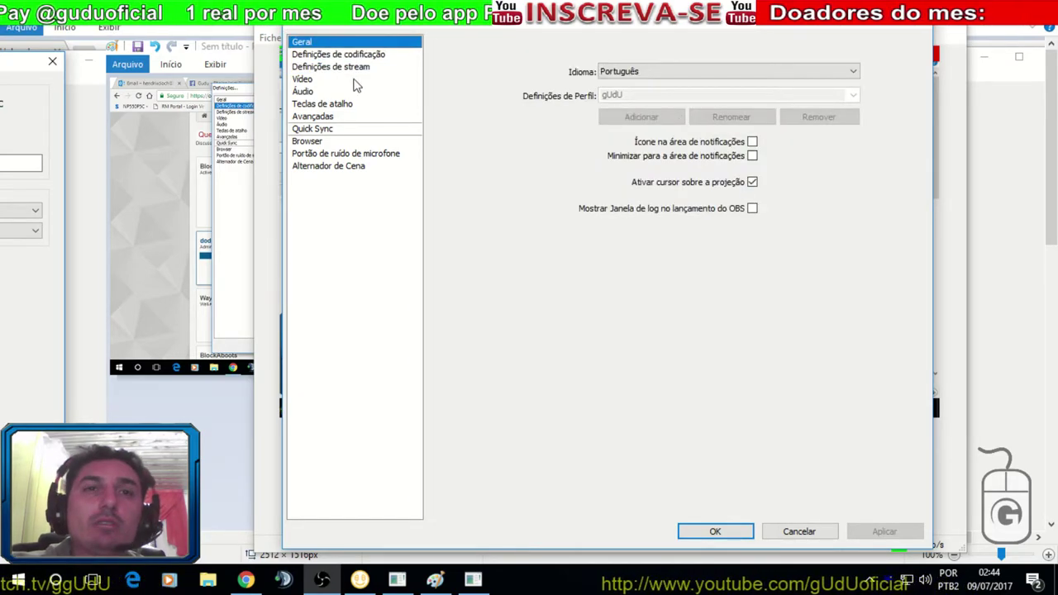
left_click(800, 533)
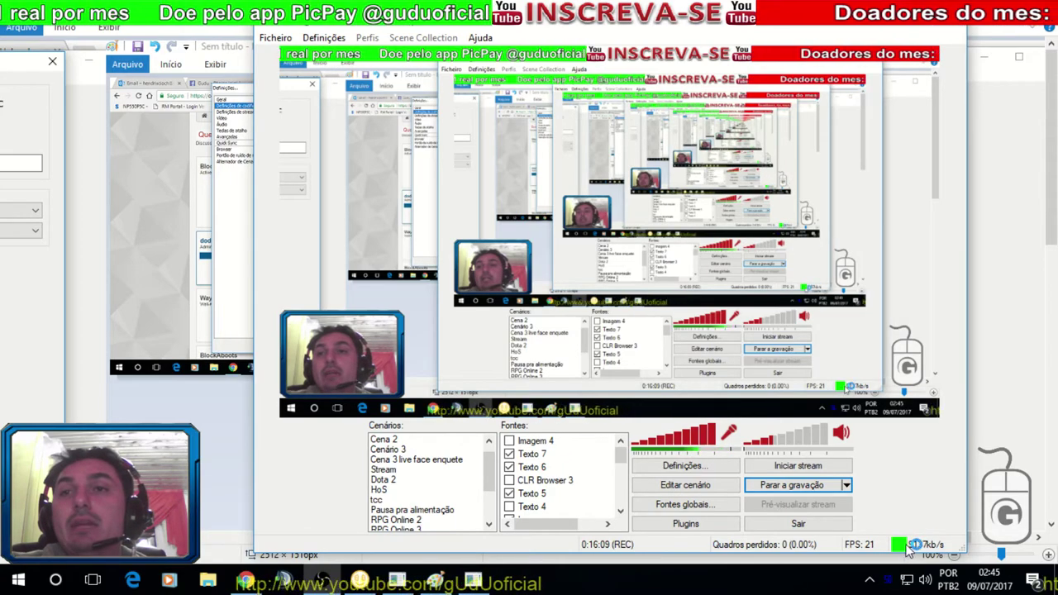
Switch the recording to the scene Cena 2 and back to Cena 1
double_click(415, 447)
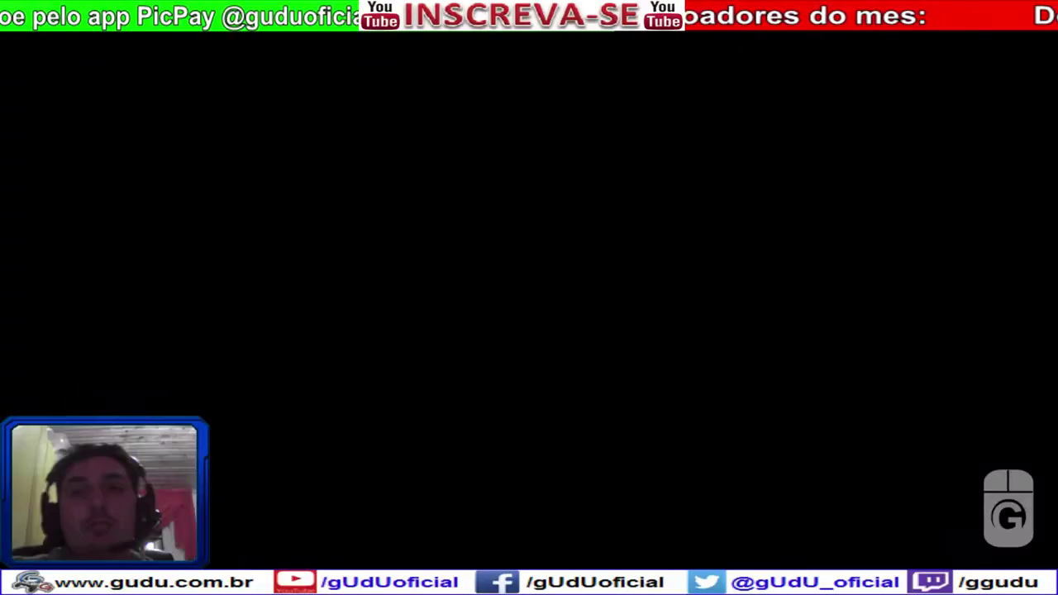
double_click(420, 439)
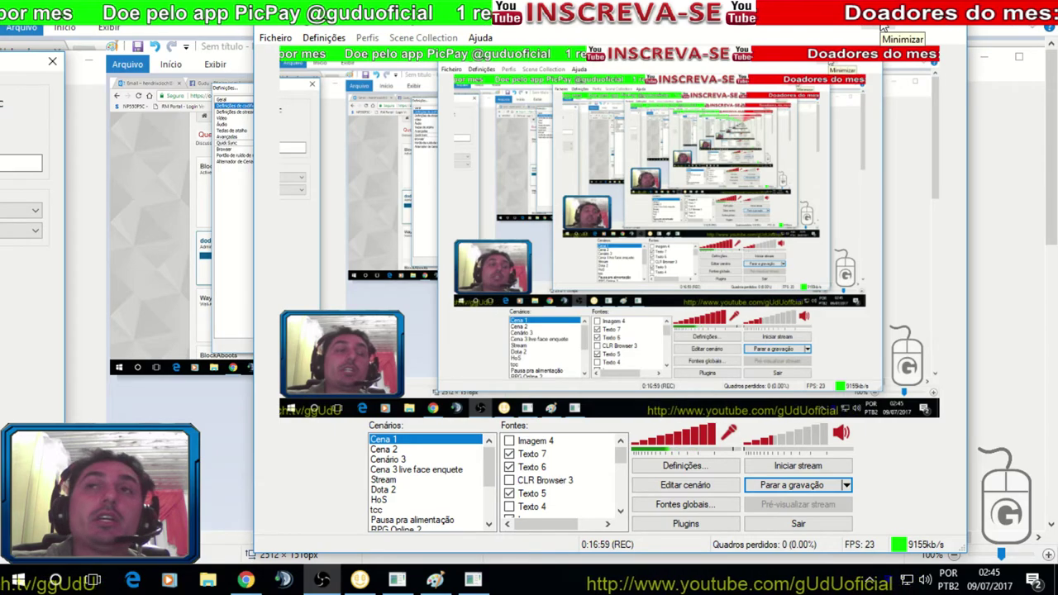
Open the OBS configuration folder in File Explorer
left_click(336, 38)
mouse_move(275, 38)
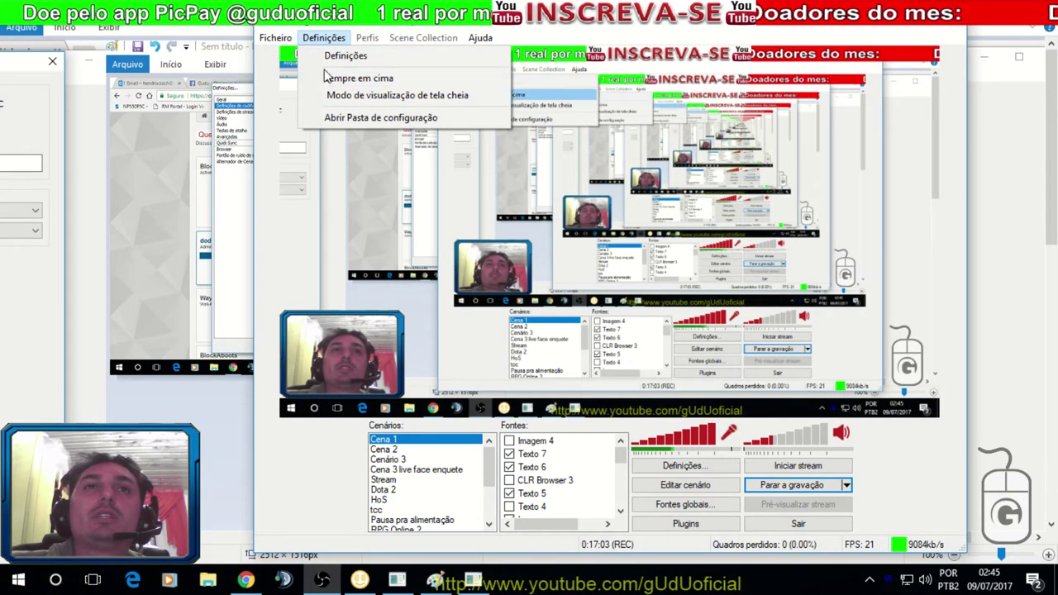
left_click(296, 57)
left_click(324, 38)
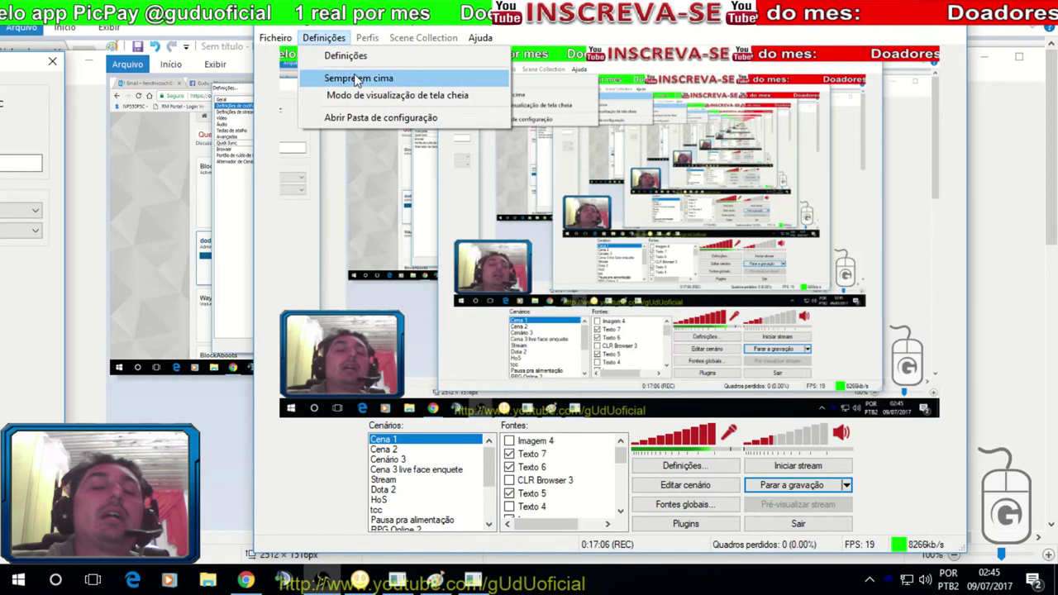
left_click(353, 122)
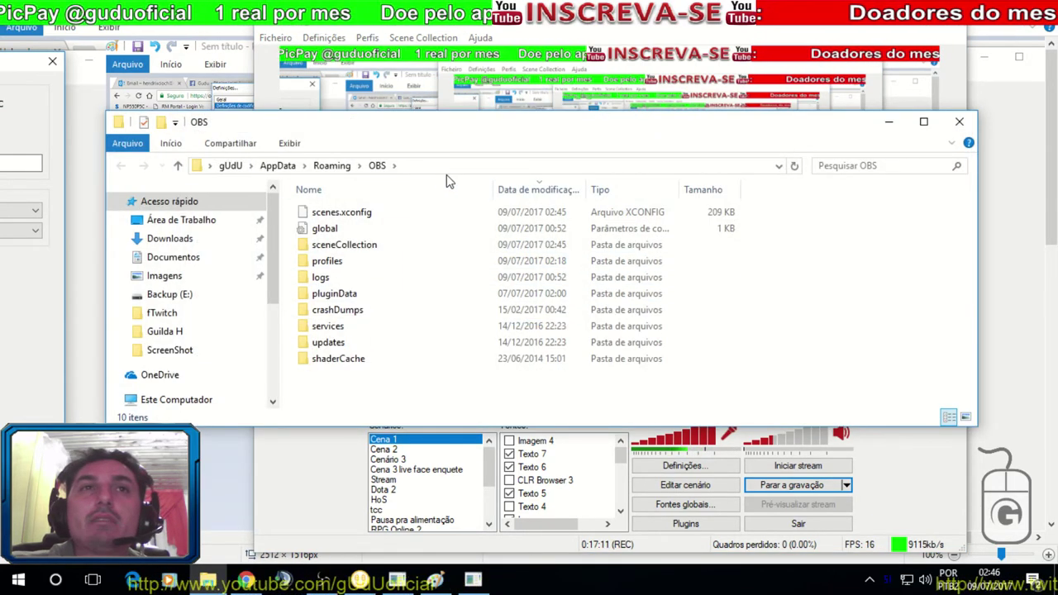
Show the full path of the OBS configuration folder and point out its scenes.xconfig file
left_click(455, 168)
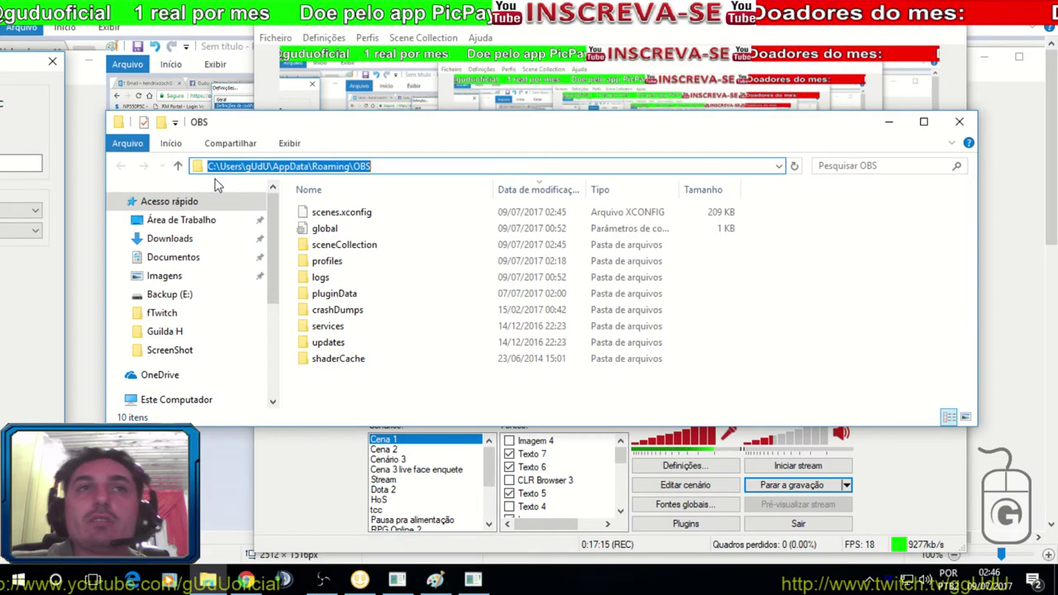
left_click(251, 166)
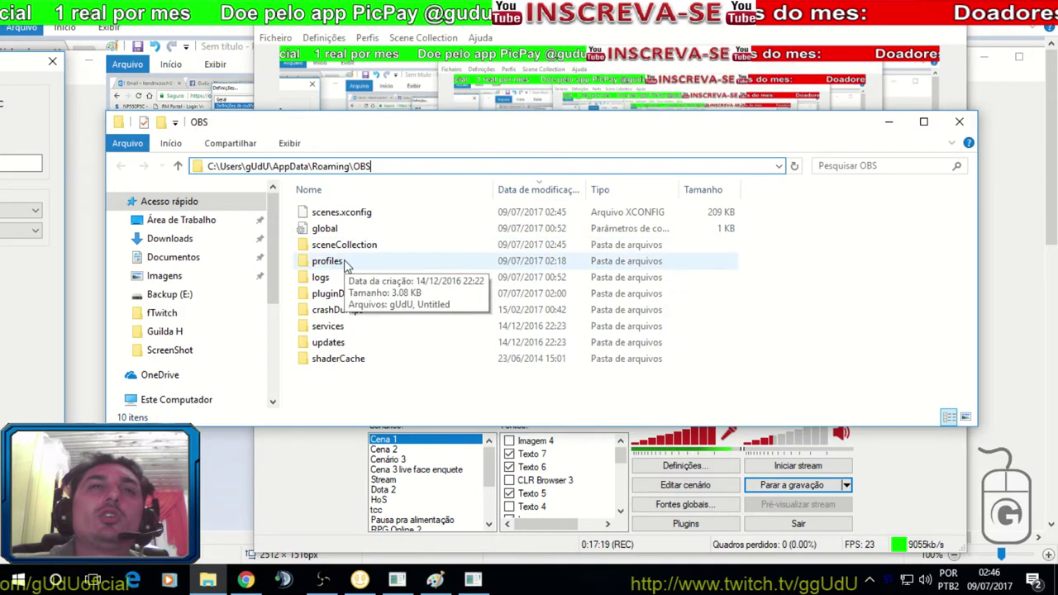
left_click(356, 385)
left_click_drag(320, 234, 315, 206)
left_click(337, 390)
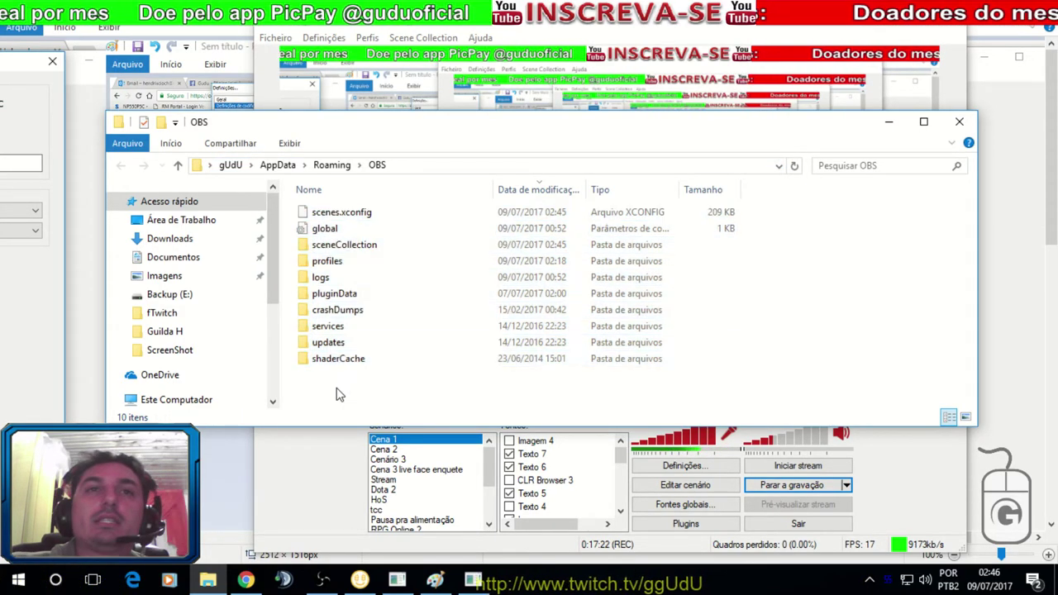
left_click(349, 214)
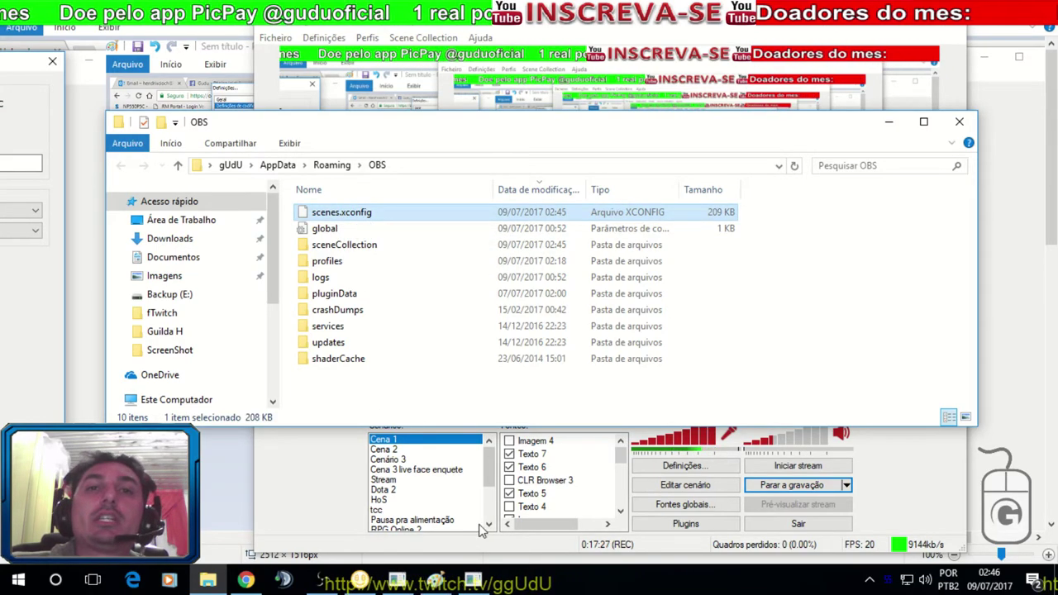
Return to OBS, show the Cena 2 scene and other saved scenes, and switch back to Cena 1
left_click(294, 478)
left_click(409, 451)
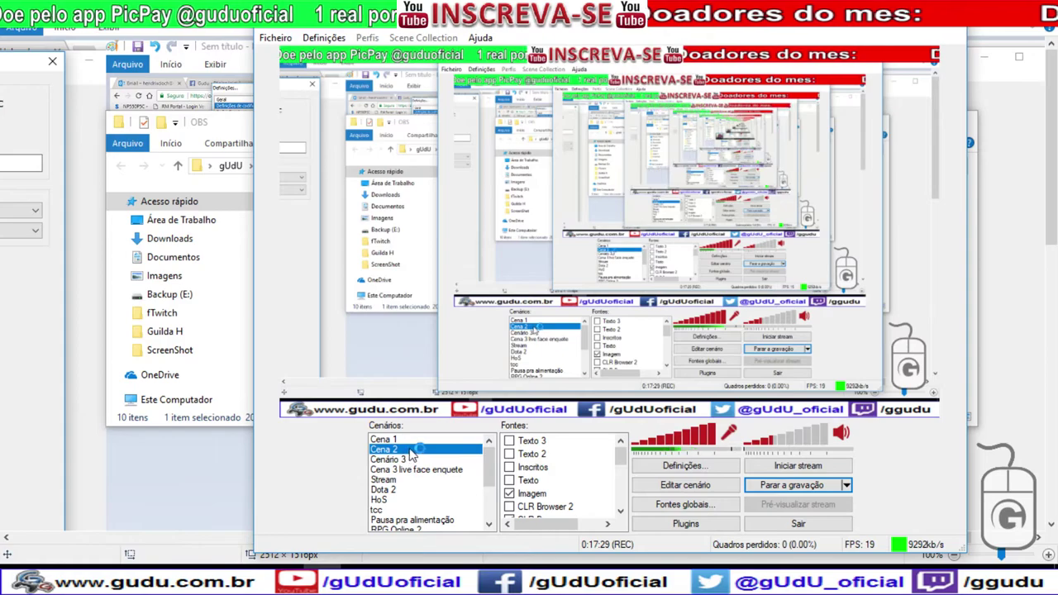
left_click(385, 460)
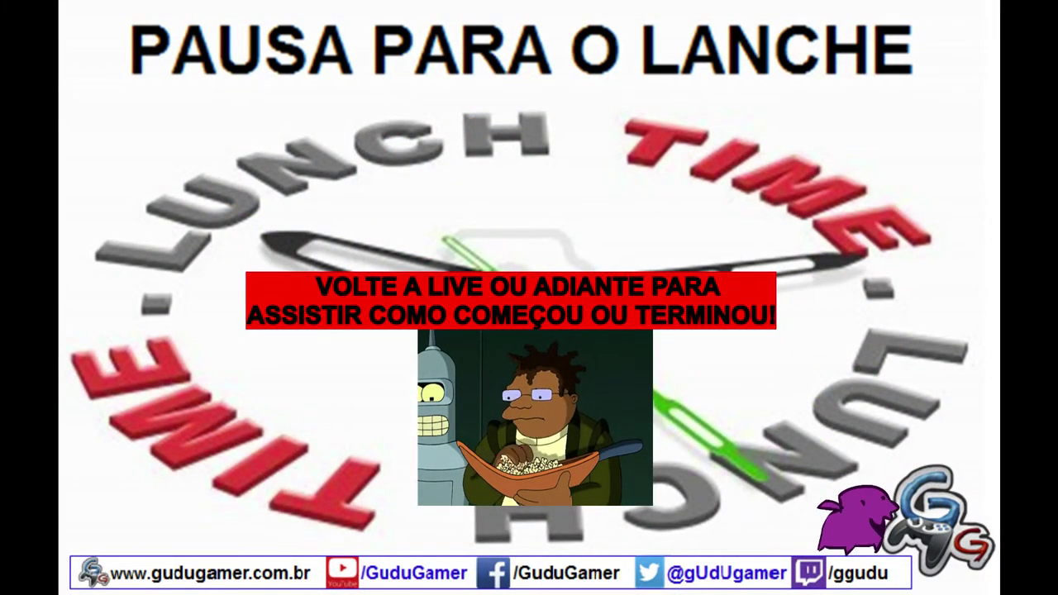
left_click(426, 439)
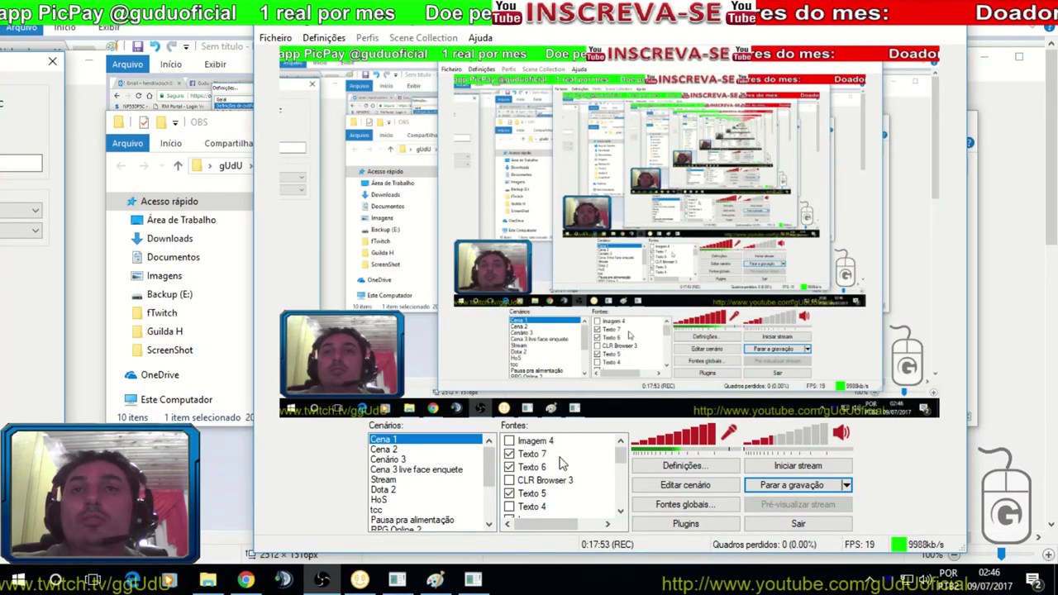
Minimize OBS and go over the configuration folder's path, its scenes.xconfig file and the subfolders
left_click(878, 29)
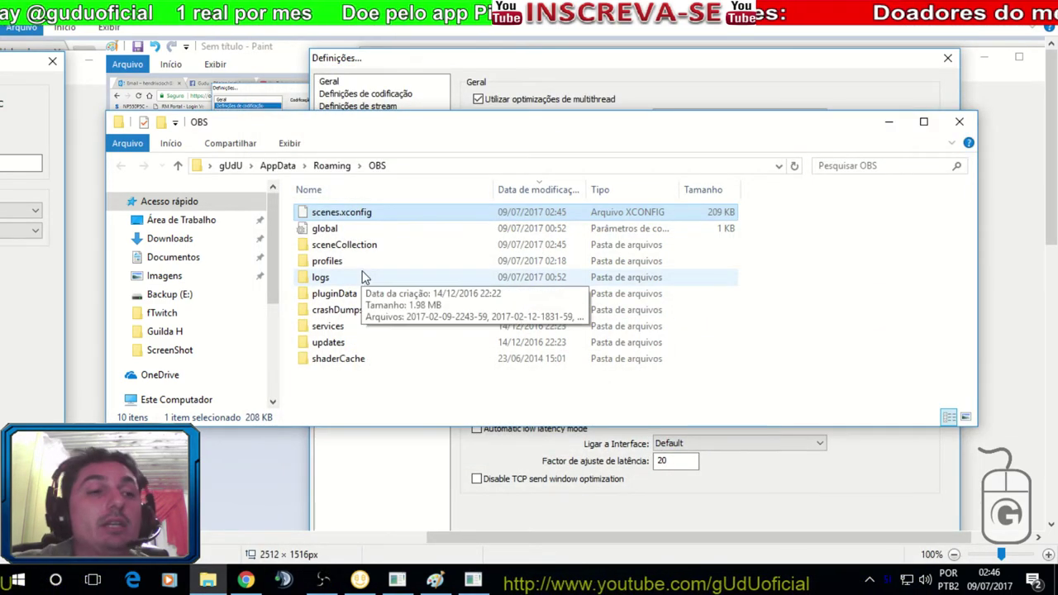
left_click(463, 168)
left_click(397, 395)
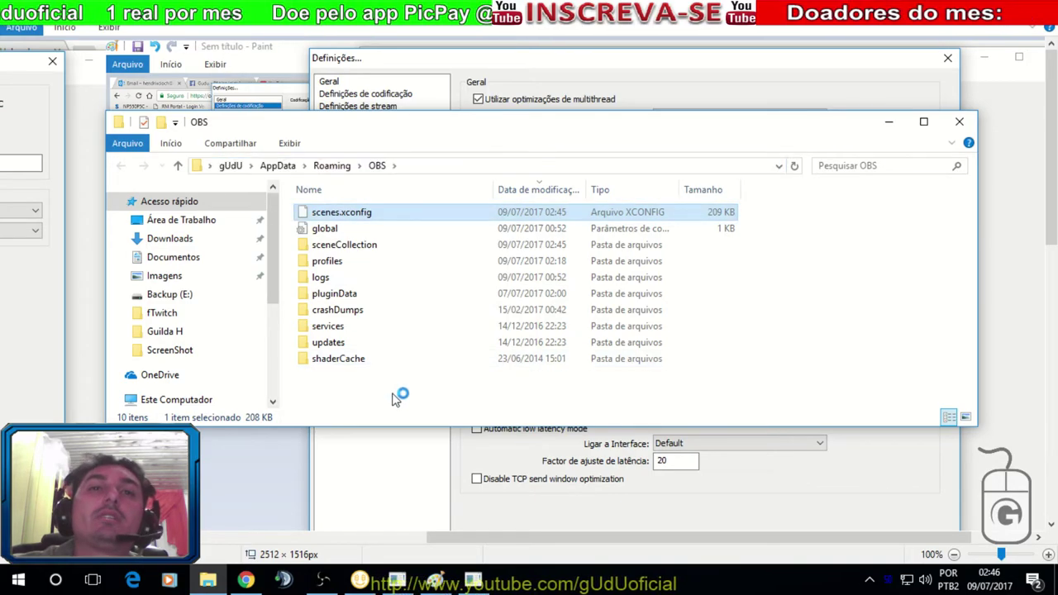
left_click(373, 215)
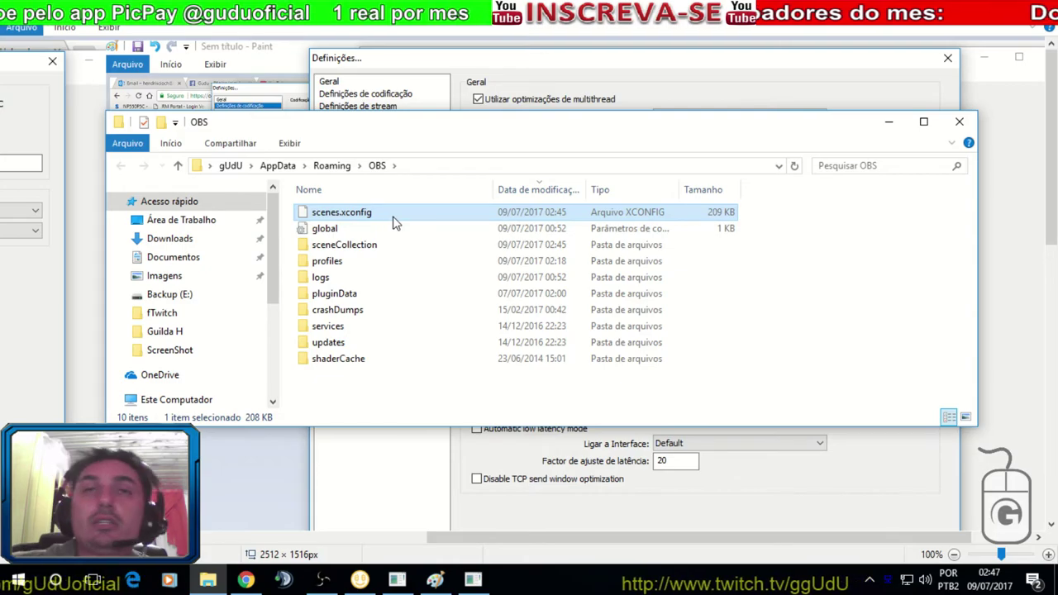
left_click(439, 166)
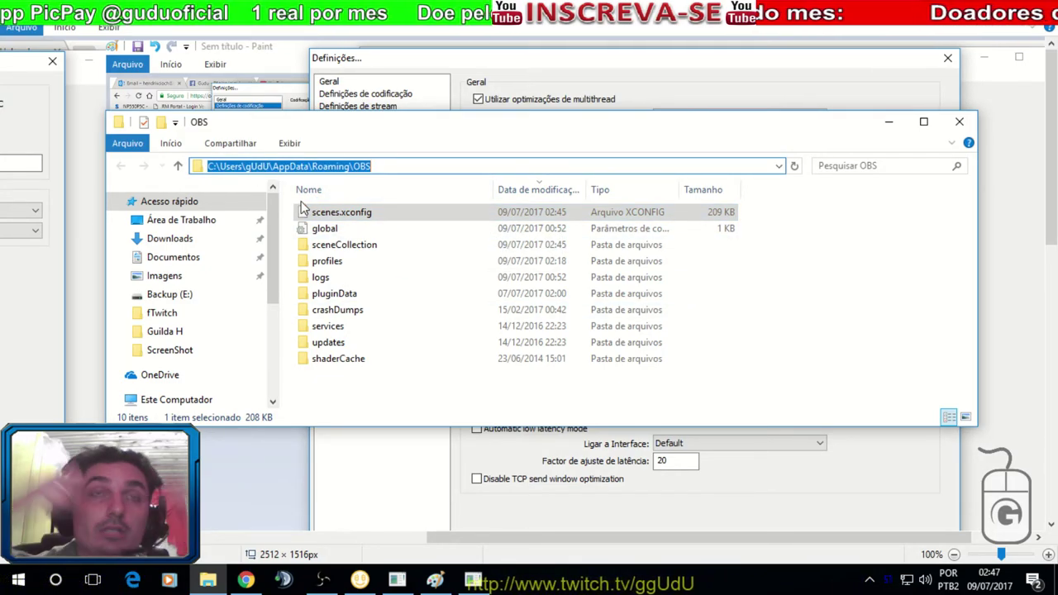
left_click_drag(382, 393, 322, 266)
Open the OBS Backup telas folder on the Backup (E:) drive in a new File Explorer window
key("super+e")
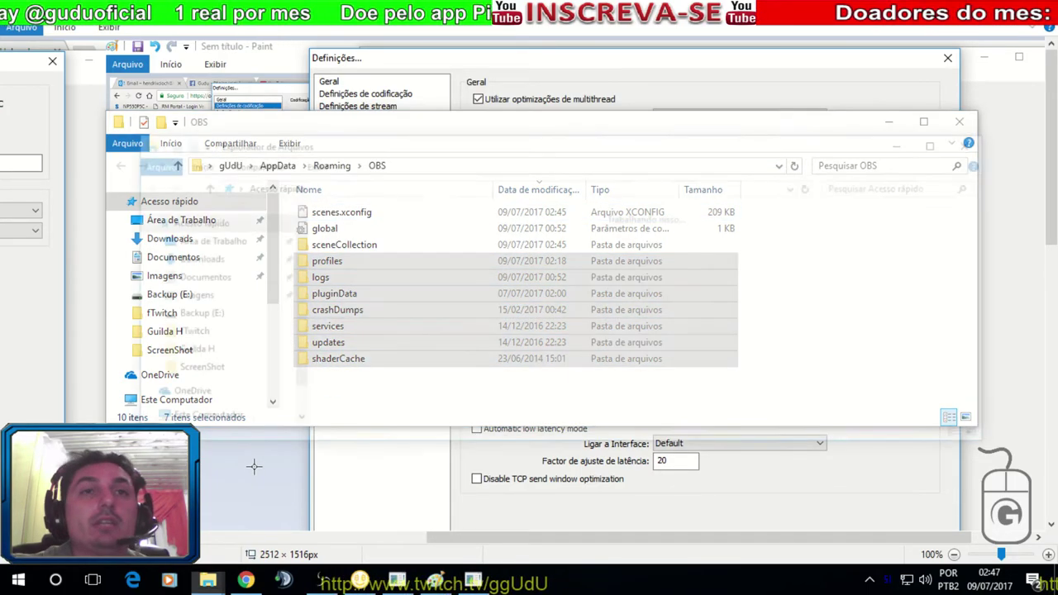
double_click(529, 297)
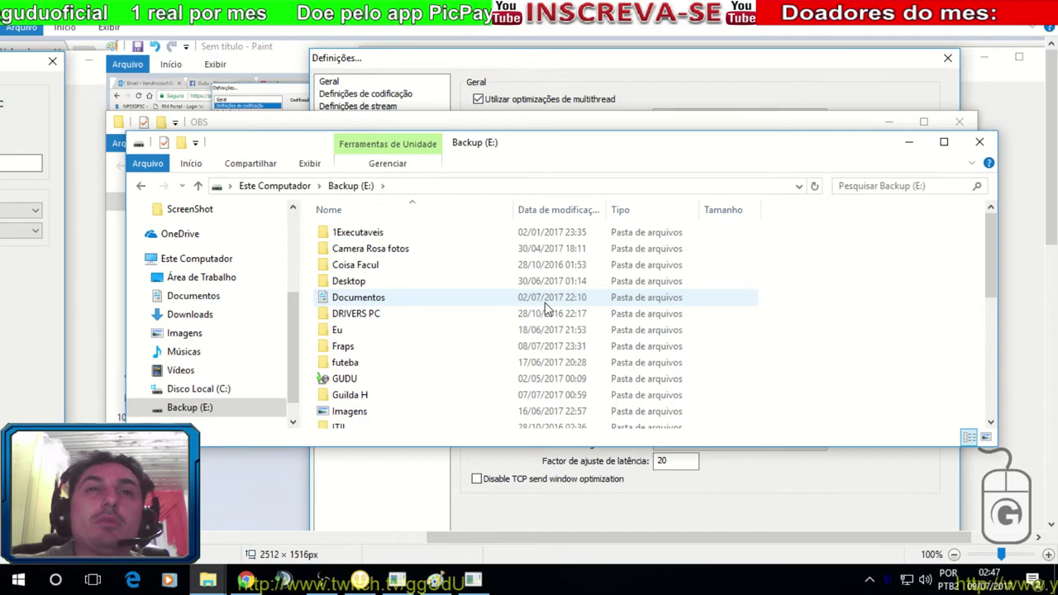
scroll(453, 311, "down", 5)
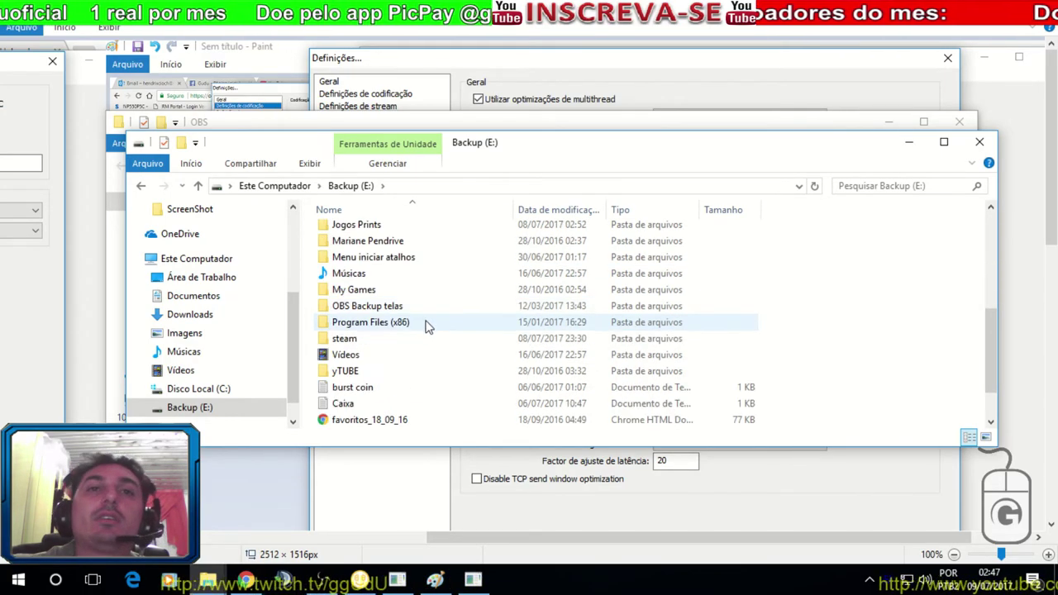
double_click(364, 309)
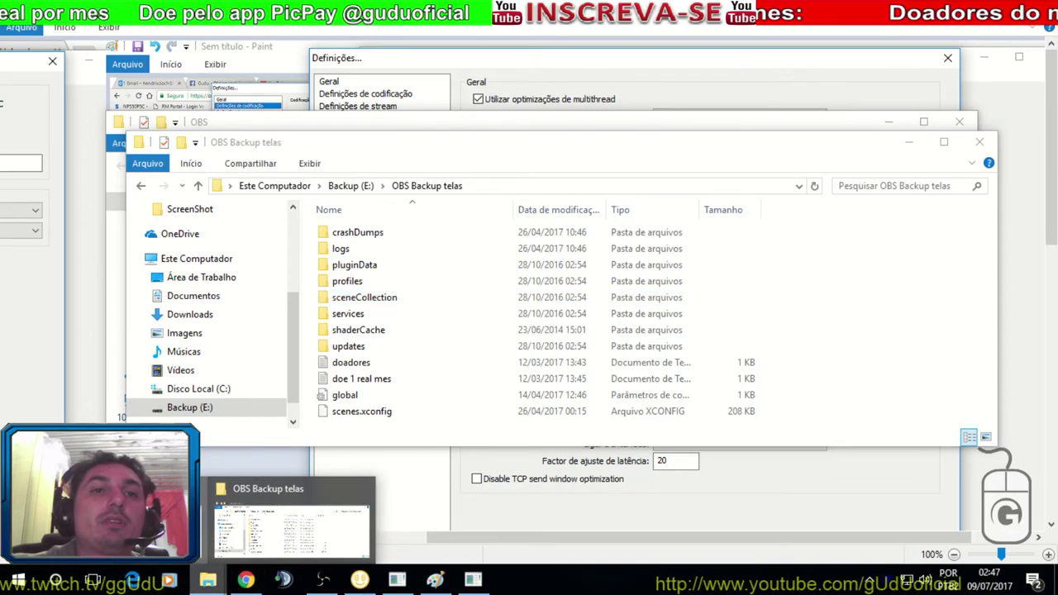
Copy every file and folder in the OBS configuration folder except crashDumps
left_click(166, 517)
left_click(371, 212)
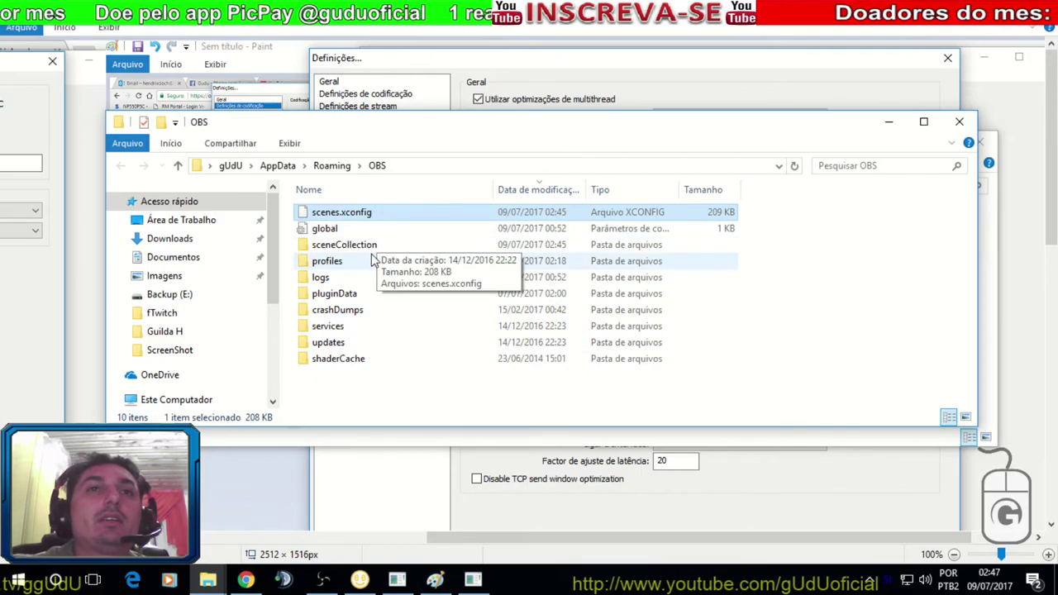
left_click(363, 247, "shift")
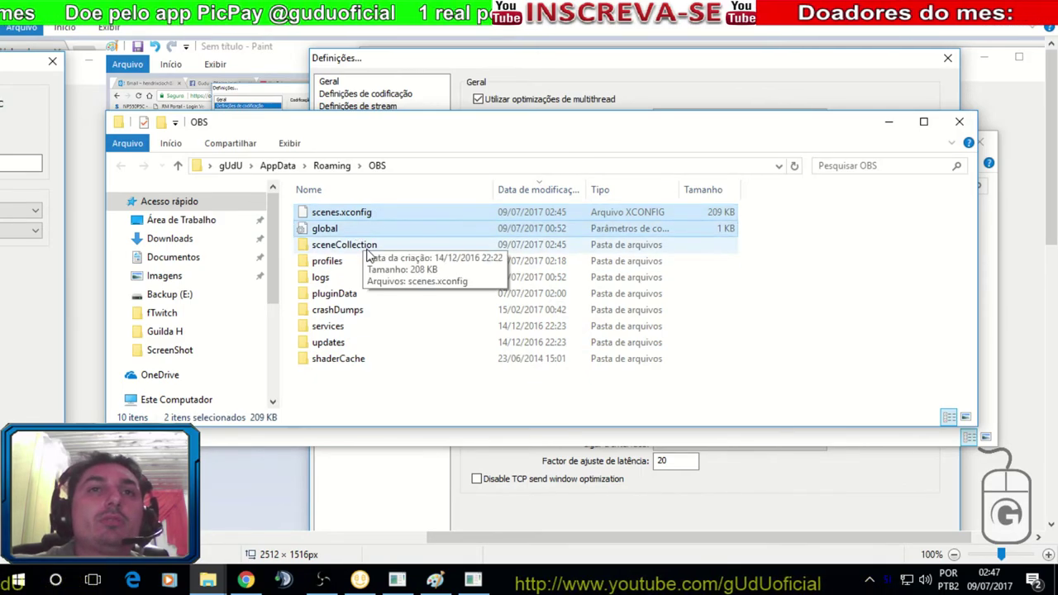
left_click(347, 295, "ctrl")
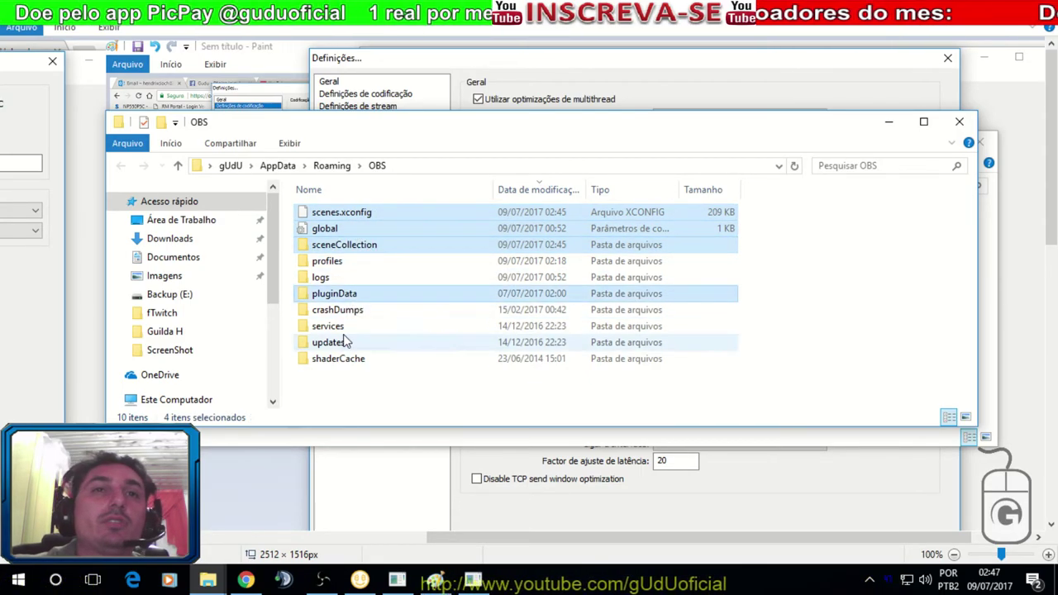
left_click(339, 326, "ctrl")
left_click(345, 357, "ctrl")
left_click(331, 343, "ctrl")
left_click(328, 260, "ctrl")
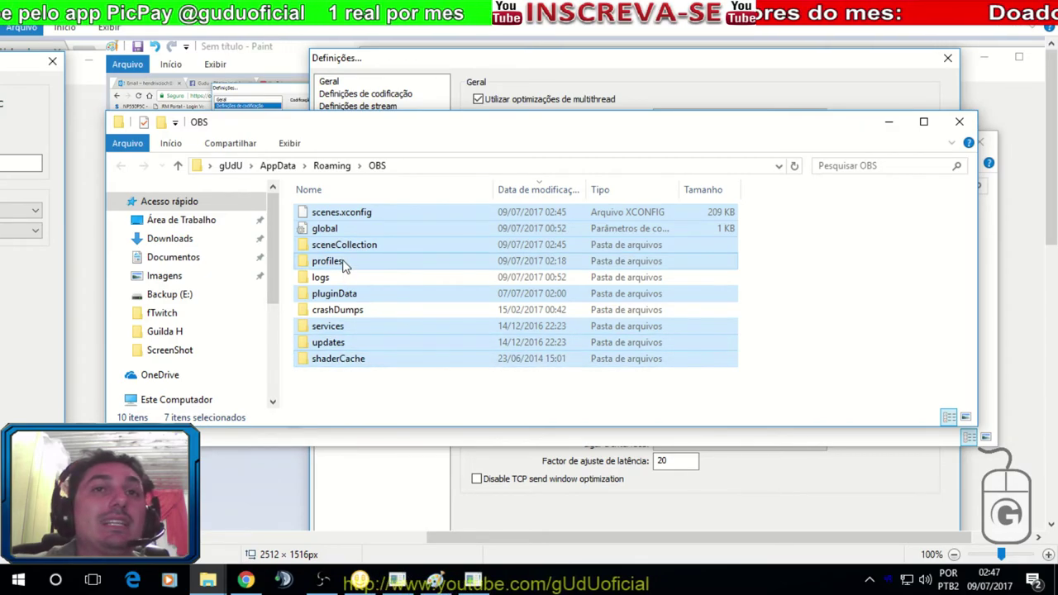
left_click(364, 278, "ctrl")
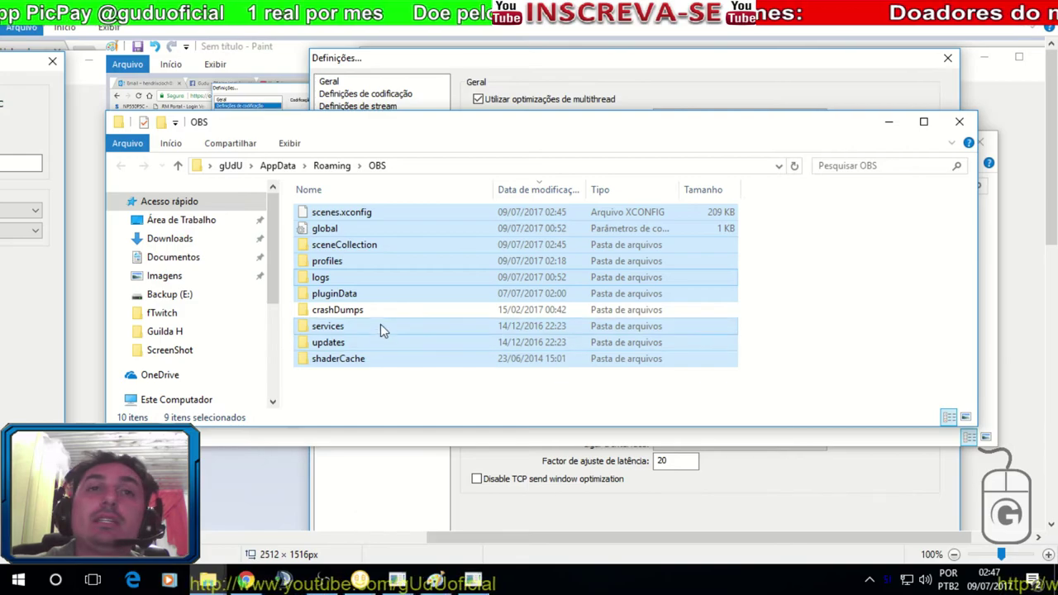
Paste the copied items into OBS Backup telas, skipping all files in use and replacing the files with matching names
left_click(889, 121)
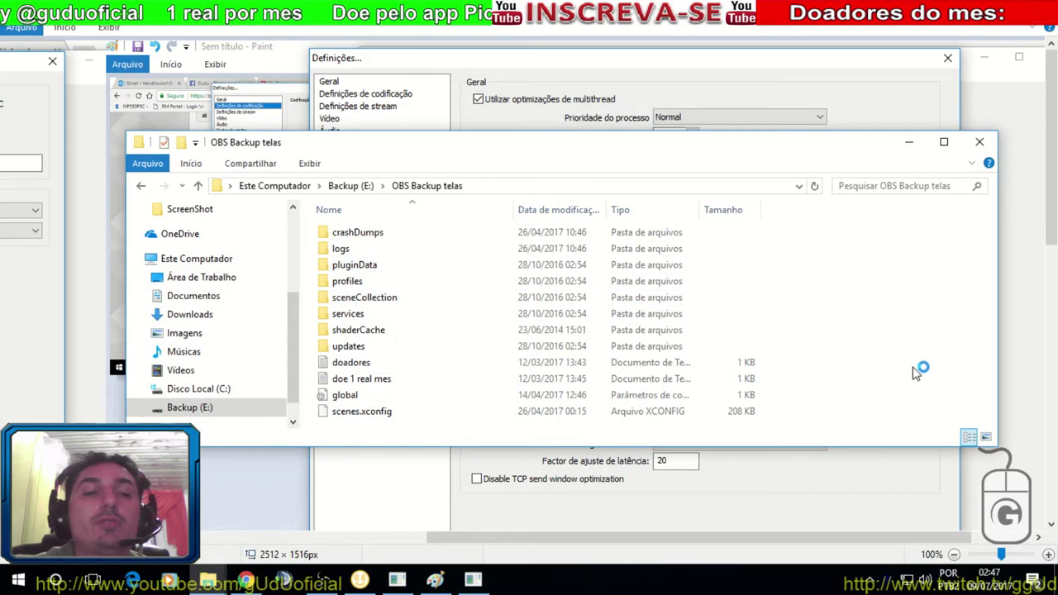
key("ctrl+v")
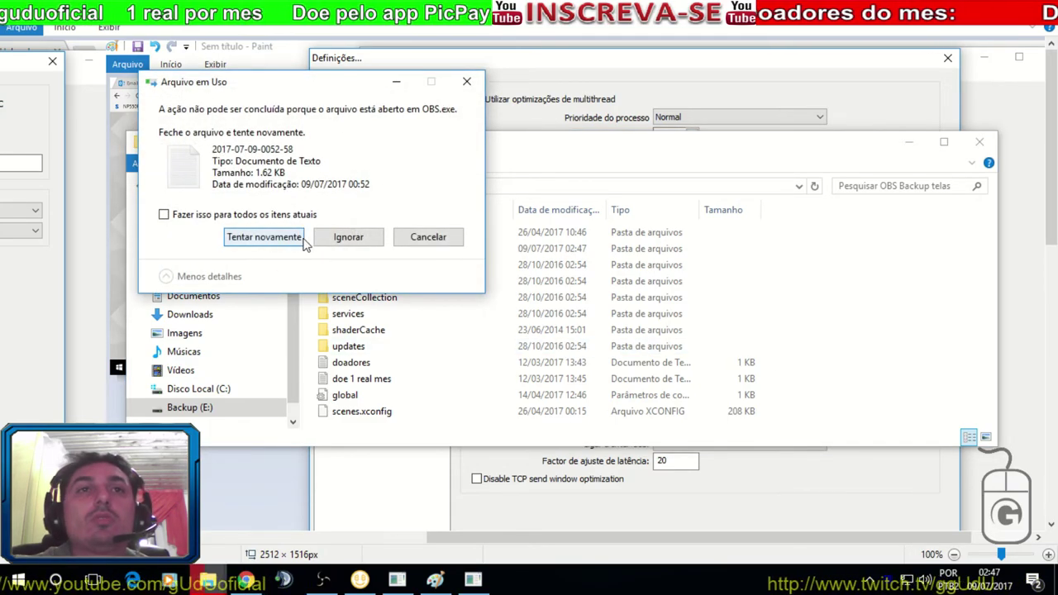
left_click(212, 218)
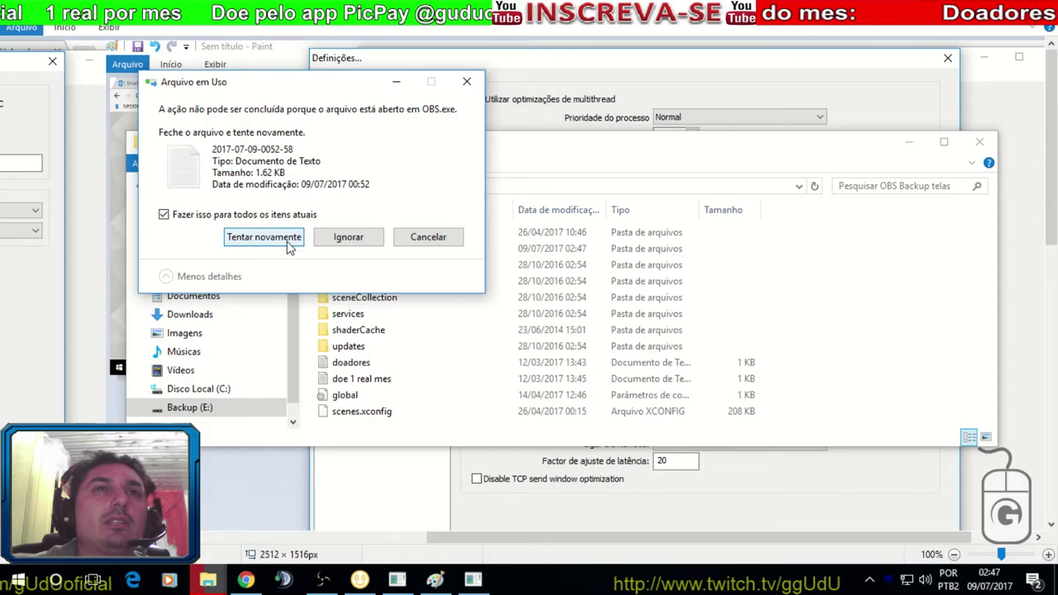
left_click(348, 237)
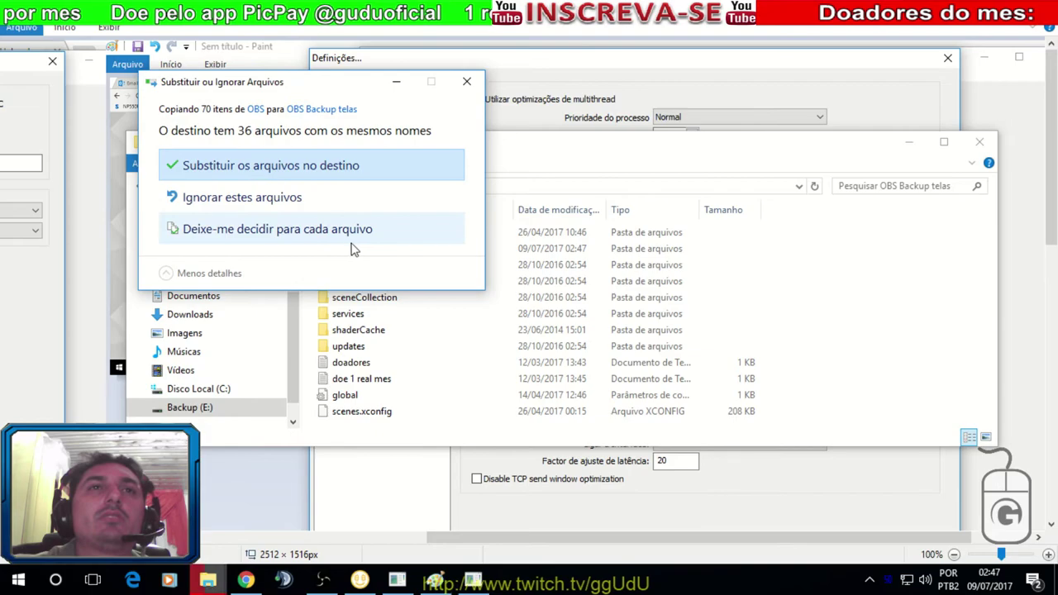
left_click(250, 165)
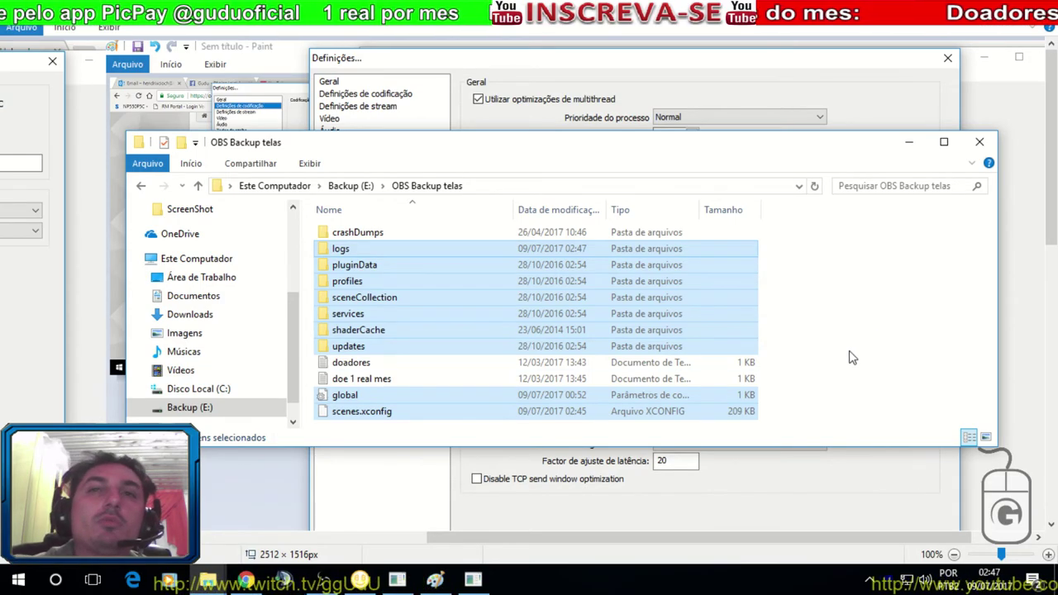
Point out the global and scenes.xconfig files in the backup and open its profiles folder
left_click(770, 428)
left_click_drag(752, 439, 343, 396)
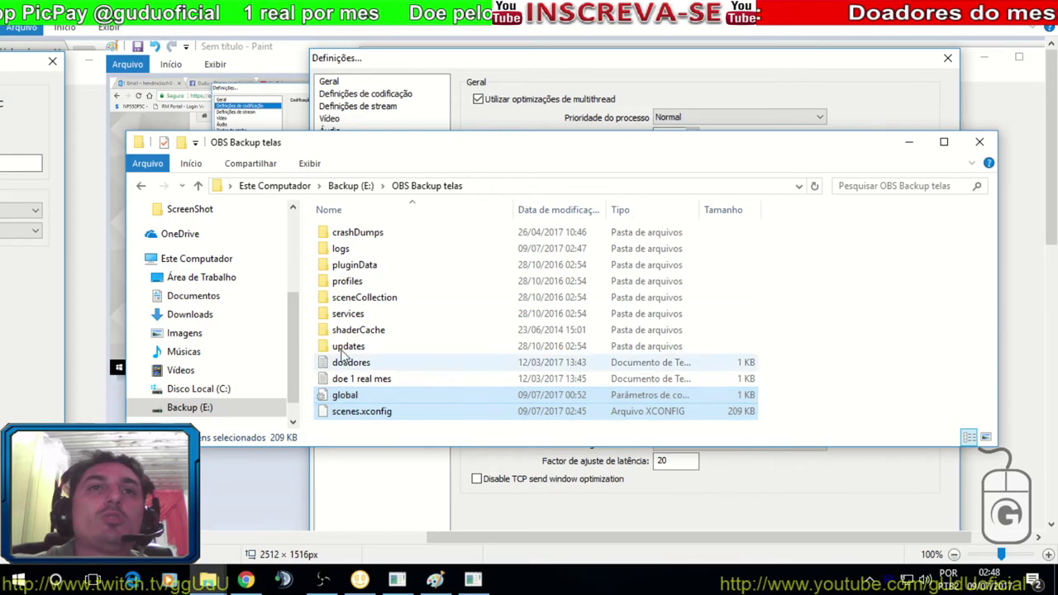
double_click(368, 283)
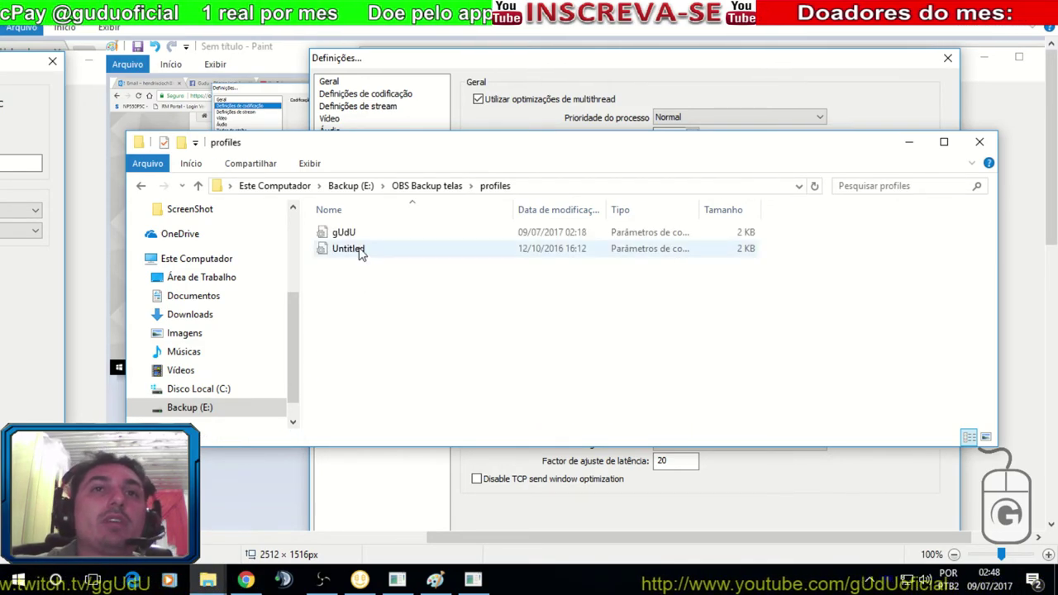
Point out the gUdU profile in the backup's profiles folder and look into the sceneCollection folder
left_click(341, 235)
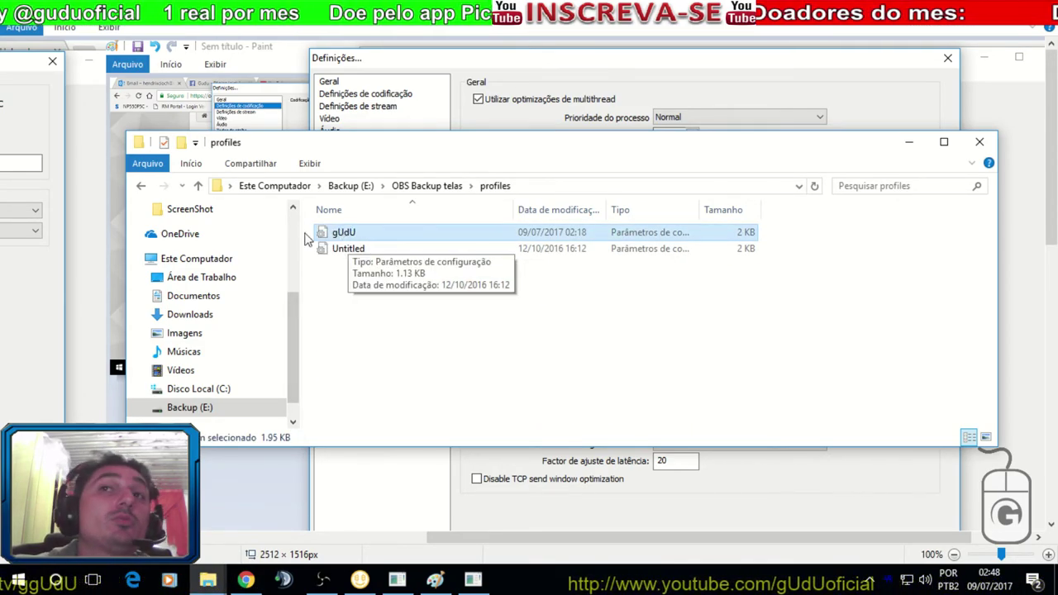
left_click(141, 188)
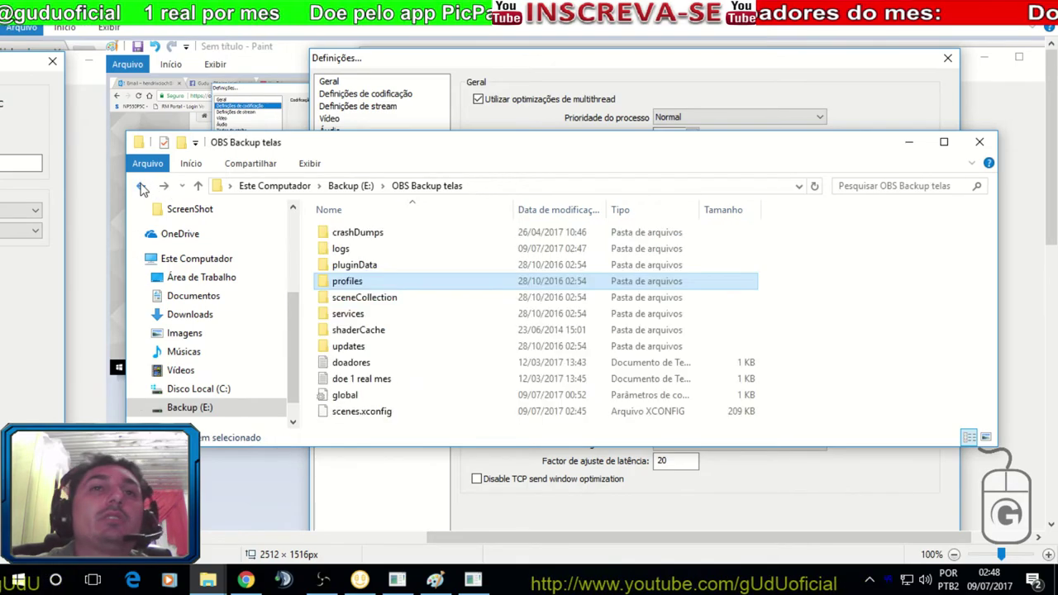
double_click(368, 299)
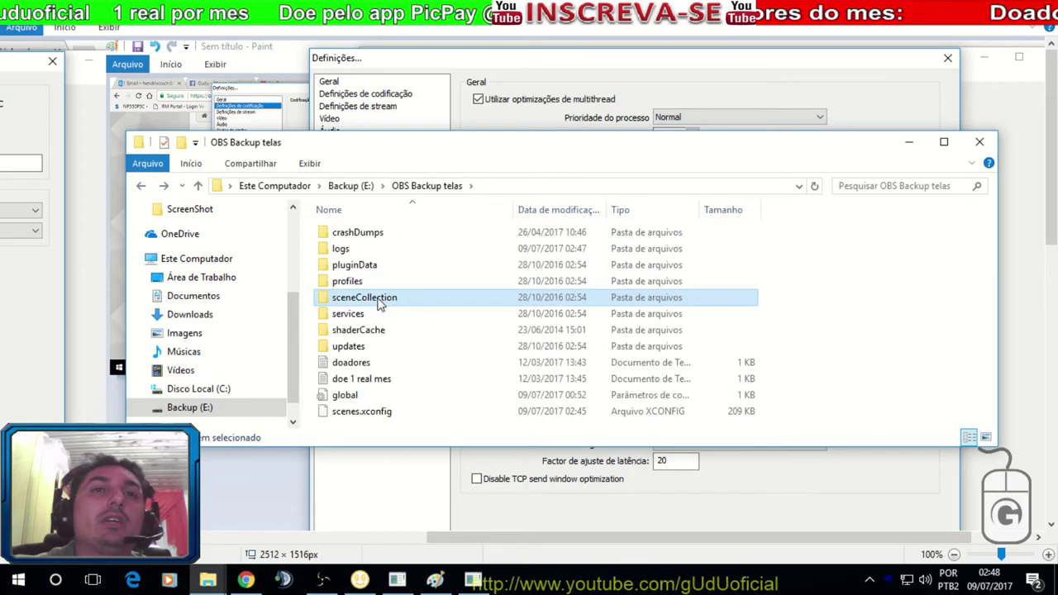
left_click(144, 190)
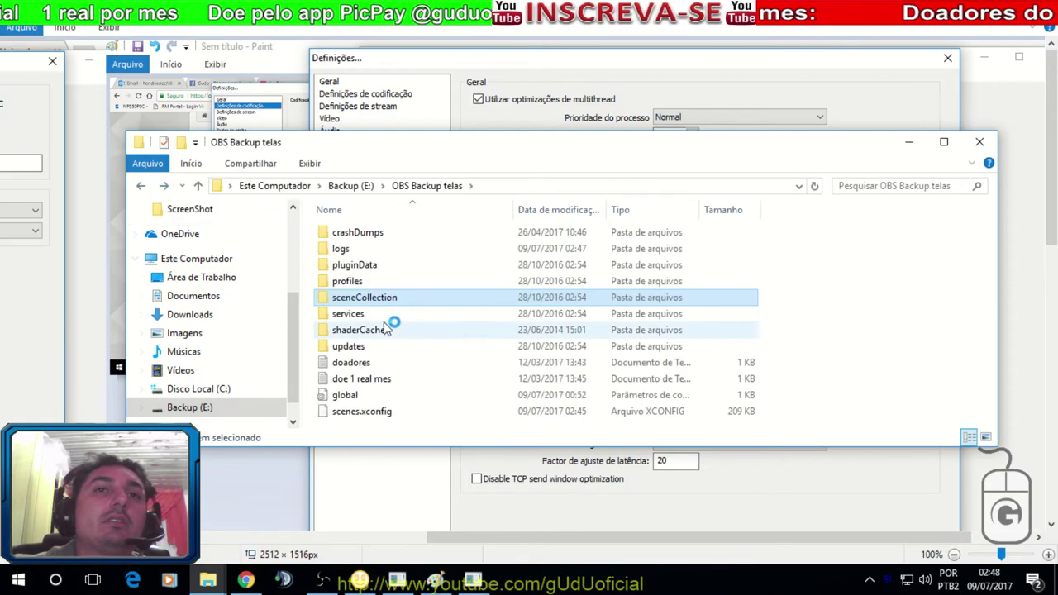
double_click(411, 345)
left_click(140, 189)
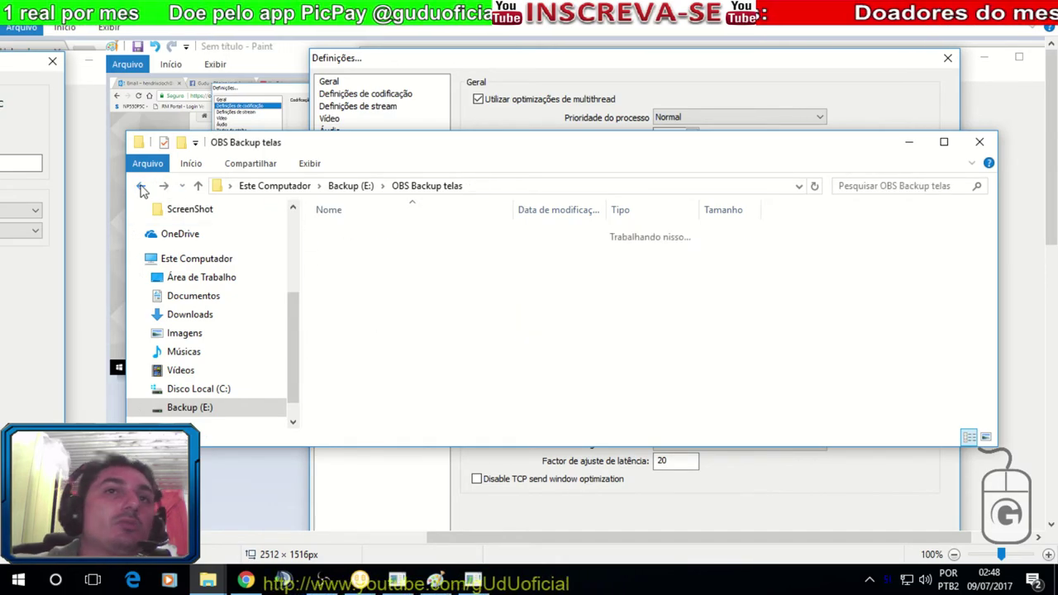
Check the contents of the shaderCache folder and delete that folder from OBS Backup telas
double_click(368, 341)
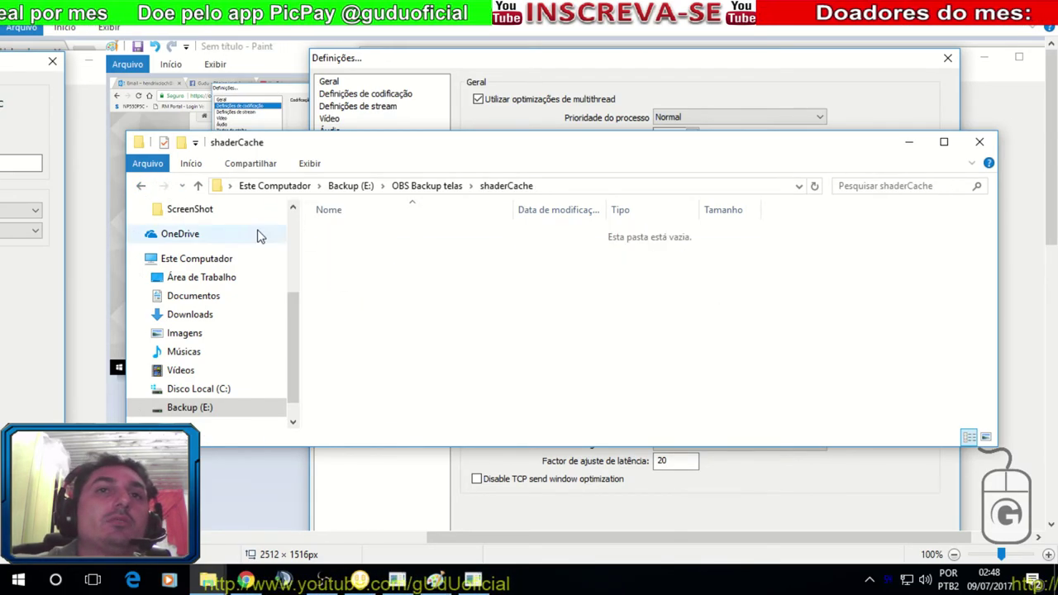
left_click(140, 186)
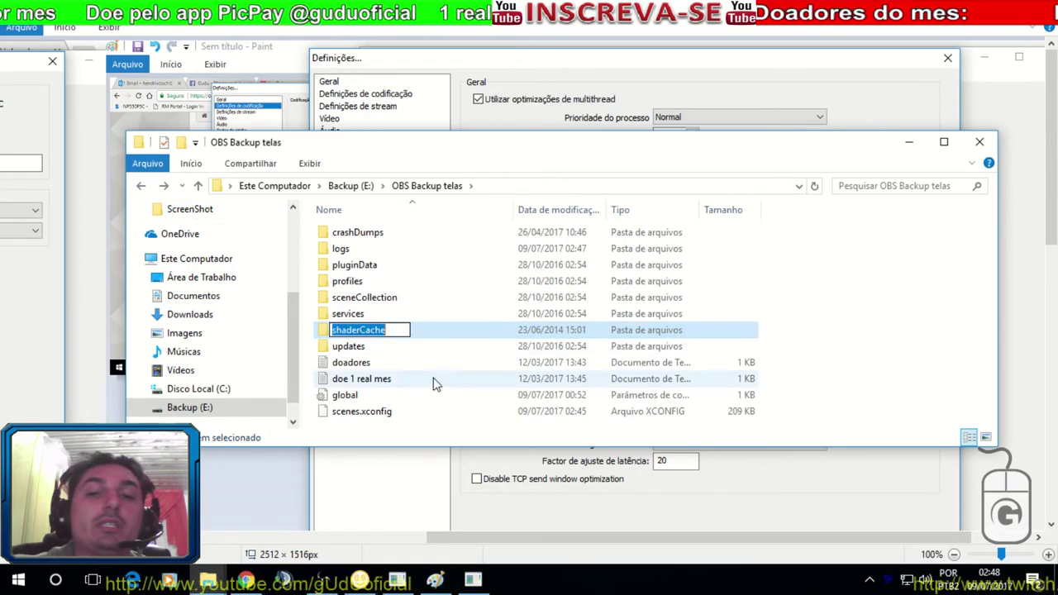
key("Delete")
Examine the backup's updates folder and its temp subfolder, and close the File Explorer window
double_click(357, 330)
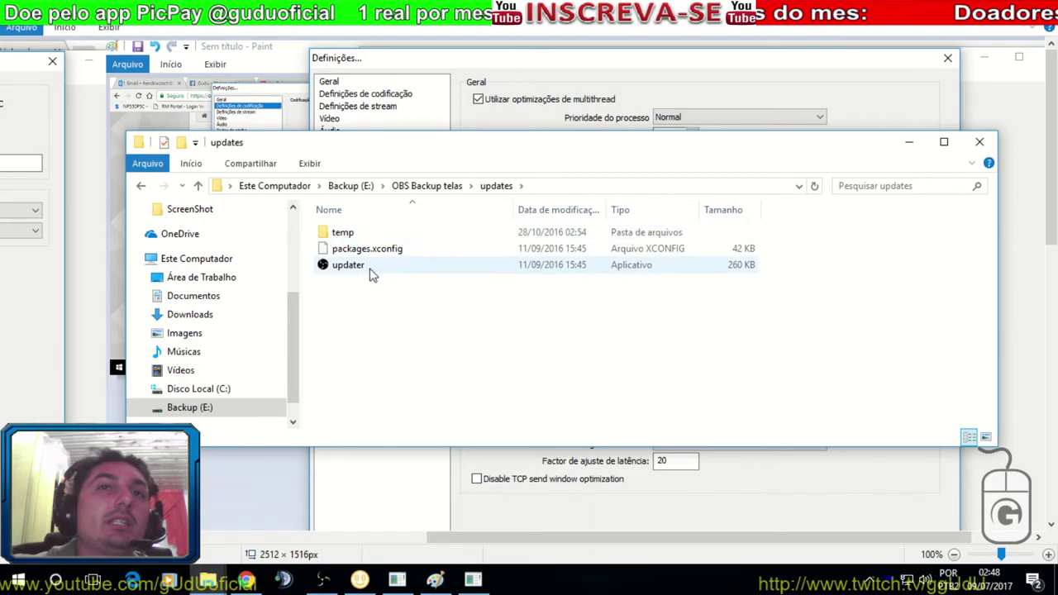
double_click(335, 234)
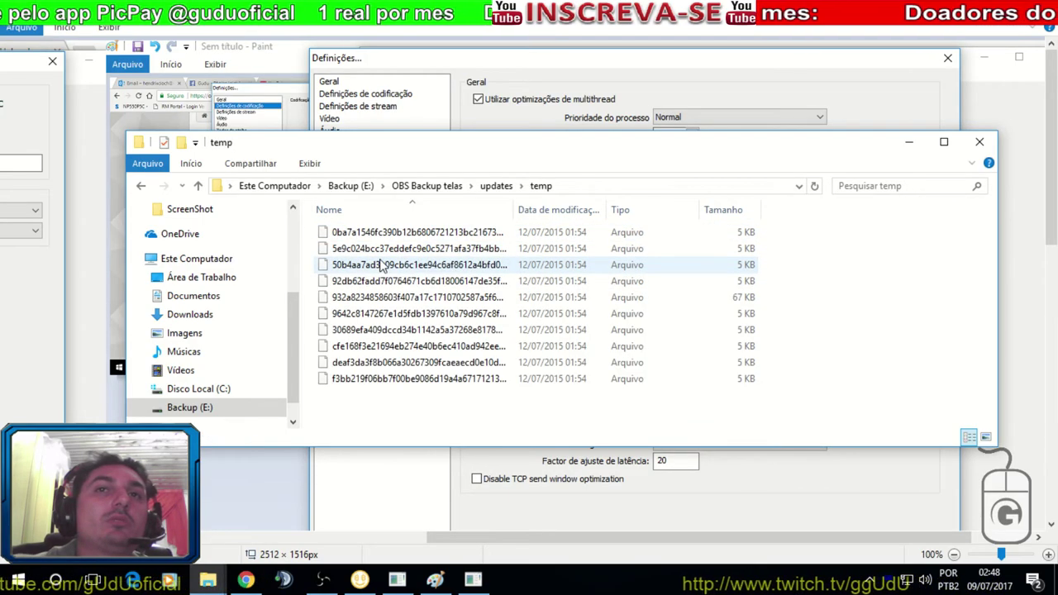
key("BackSpace")
left_click(147, 186)
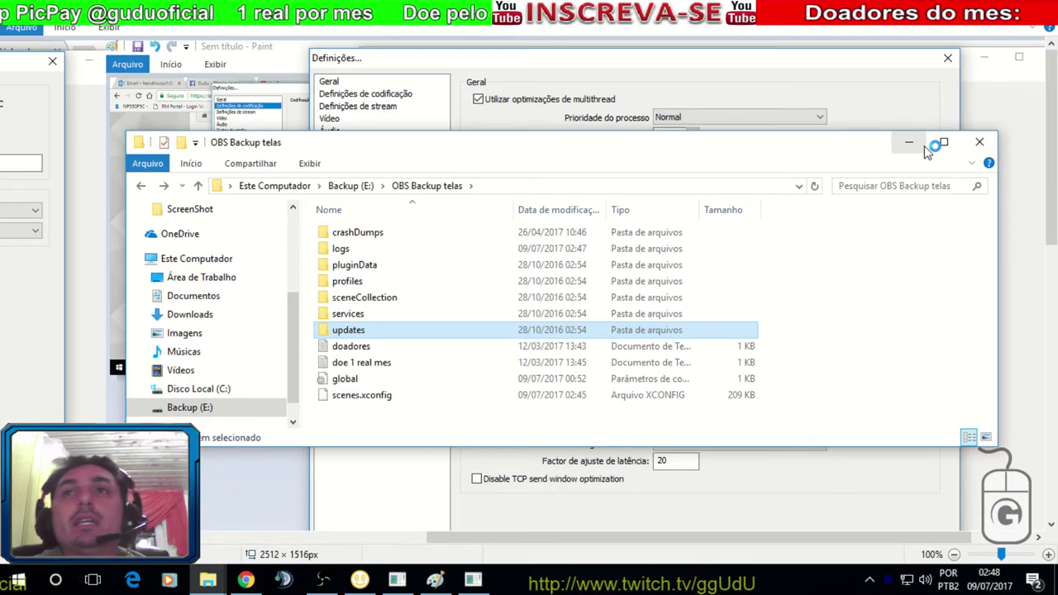
left_click(979, 144)
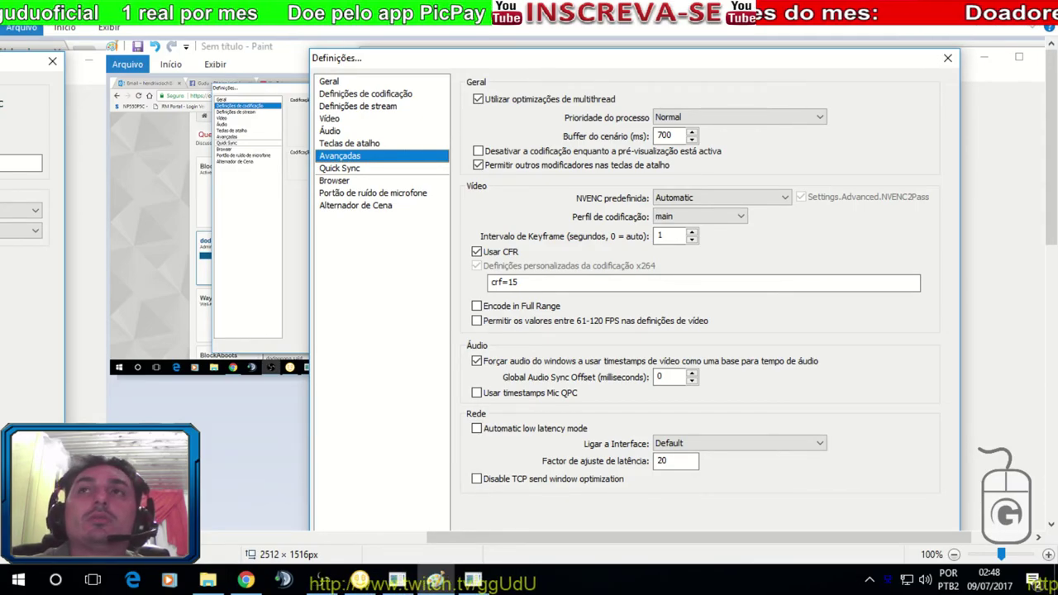
Switch to OBS from the desktop and open its settings to review the stream and encoding settings
key("super+d")
left_click(339, 578)
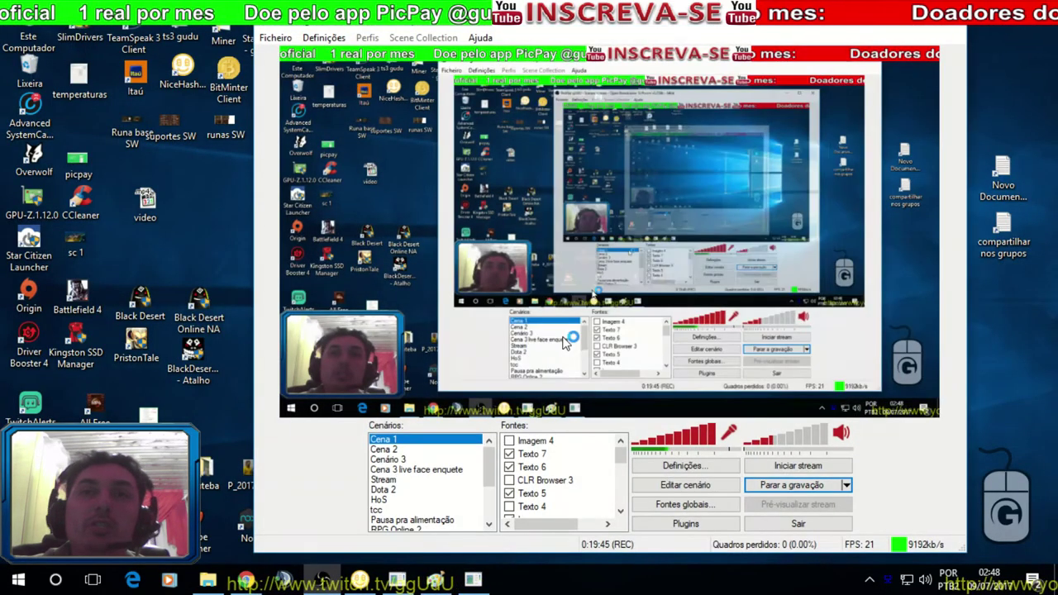
left_click(324, 38)
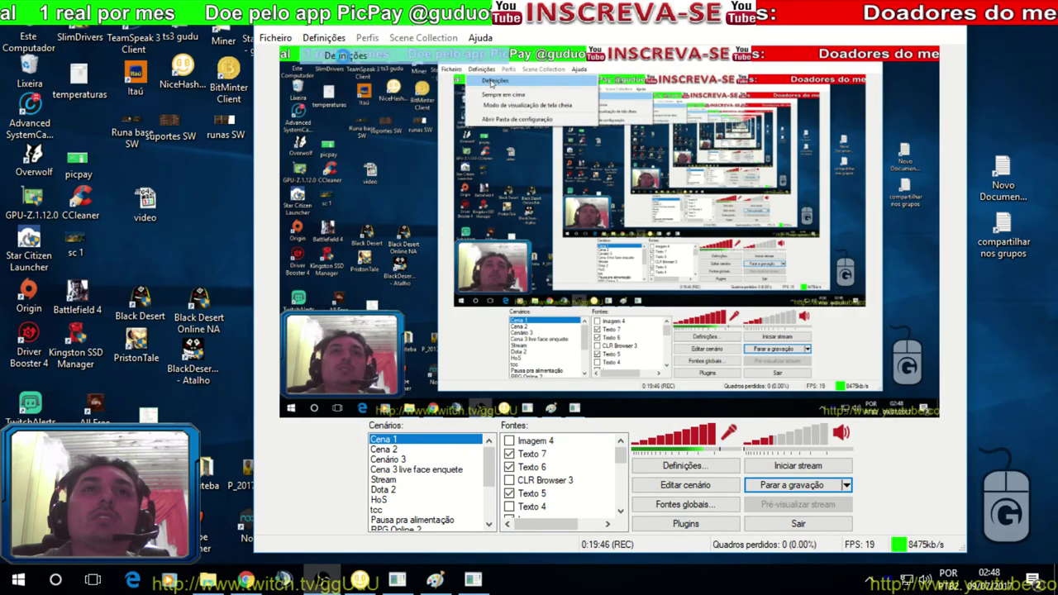
left_click(347, 54)
left_click(264, 73)
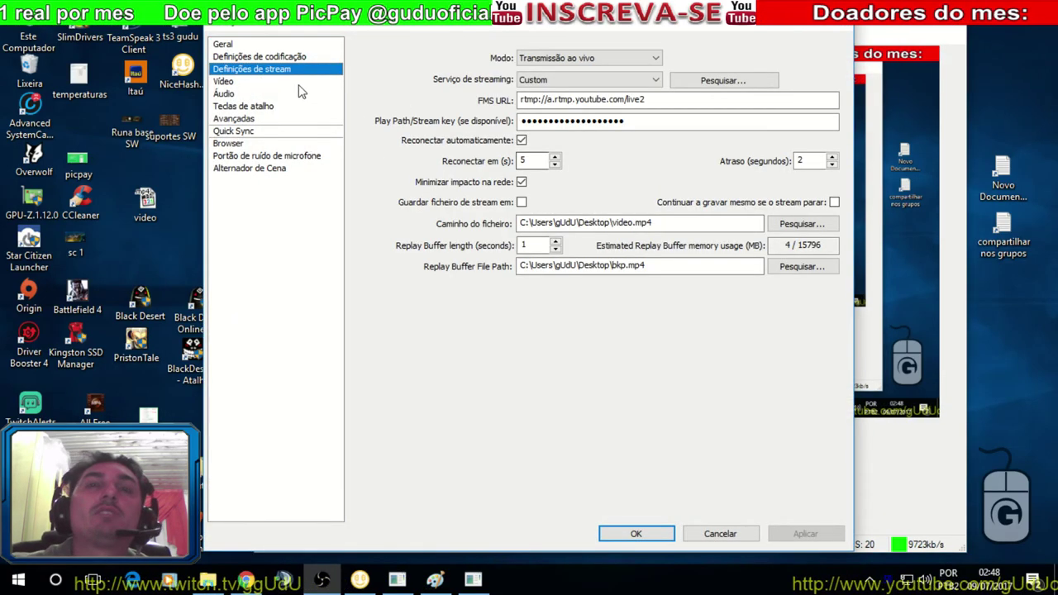
key("Up")
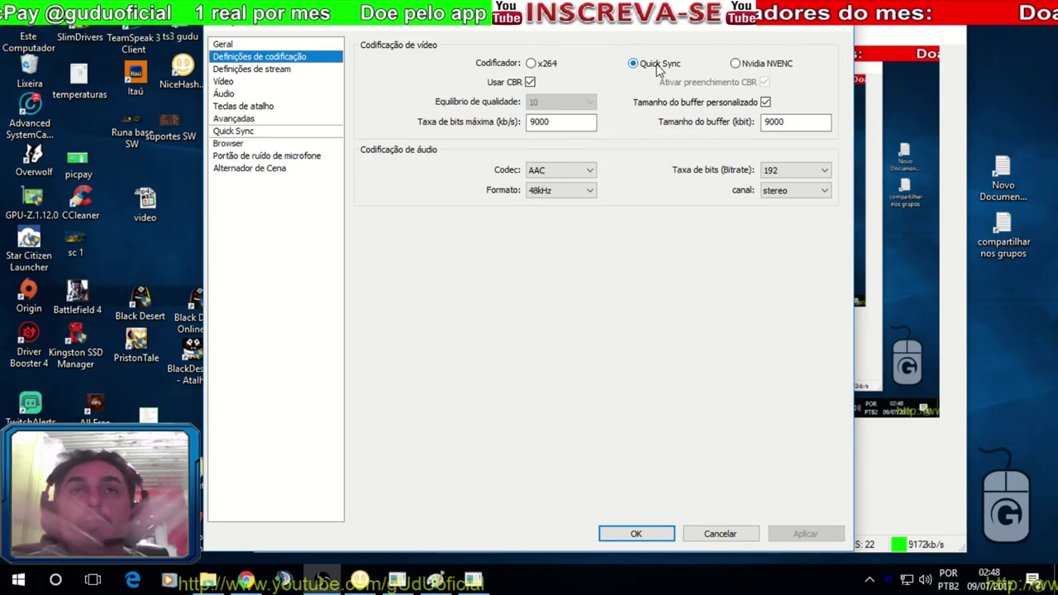
Set the maximum video bitrate to 850 kb/s and the custom buffer size to 850 kbit in the encoding settings
mouse_move(563, 124)
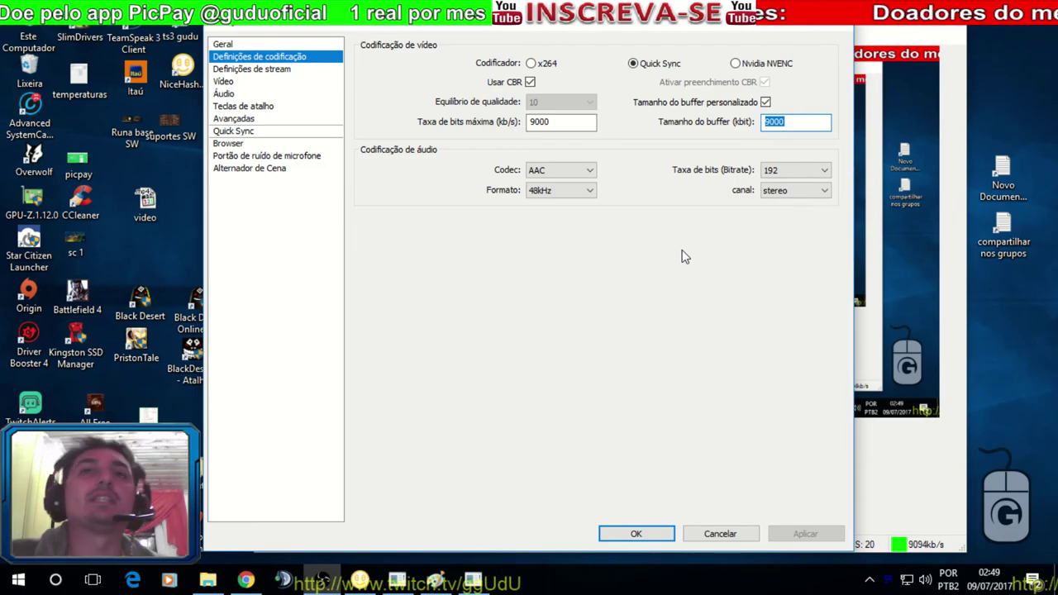
key("shift+Tab")
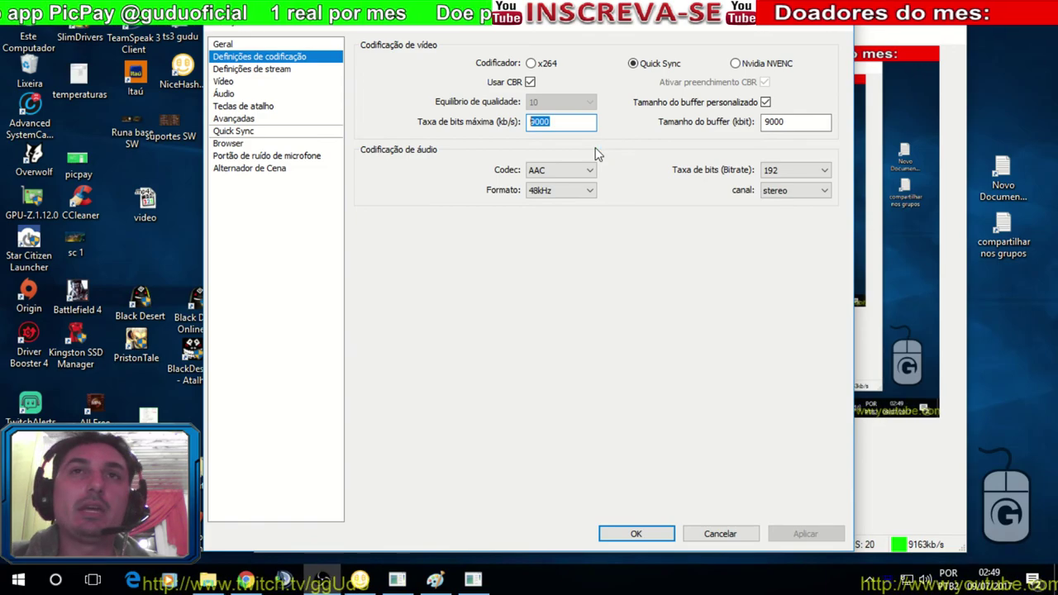
type("850")
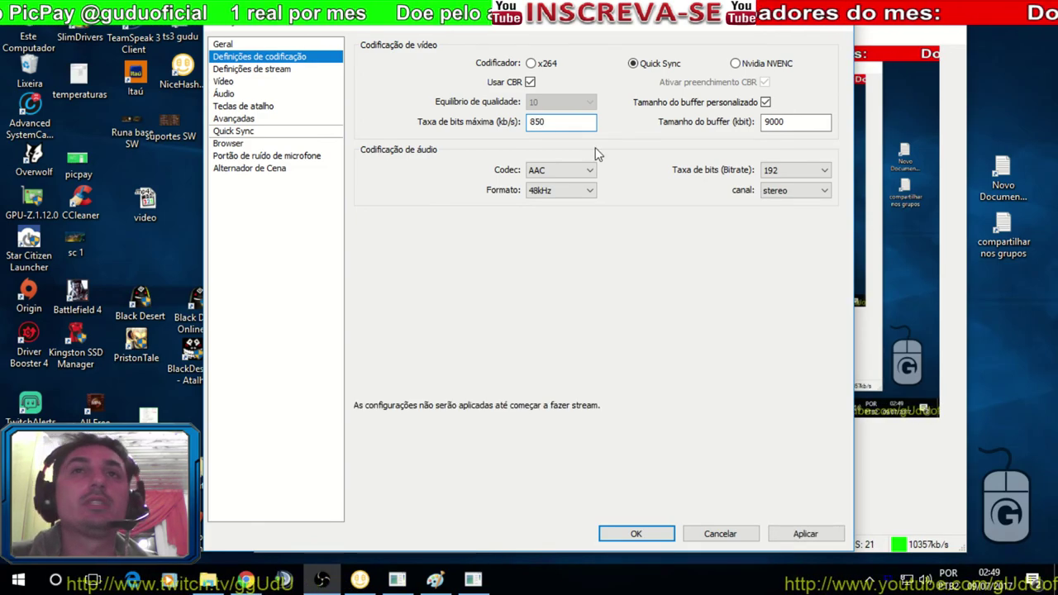
double_click(794, 121)
type("850")
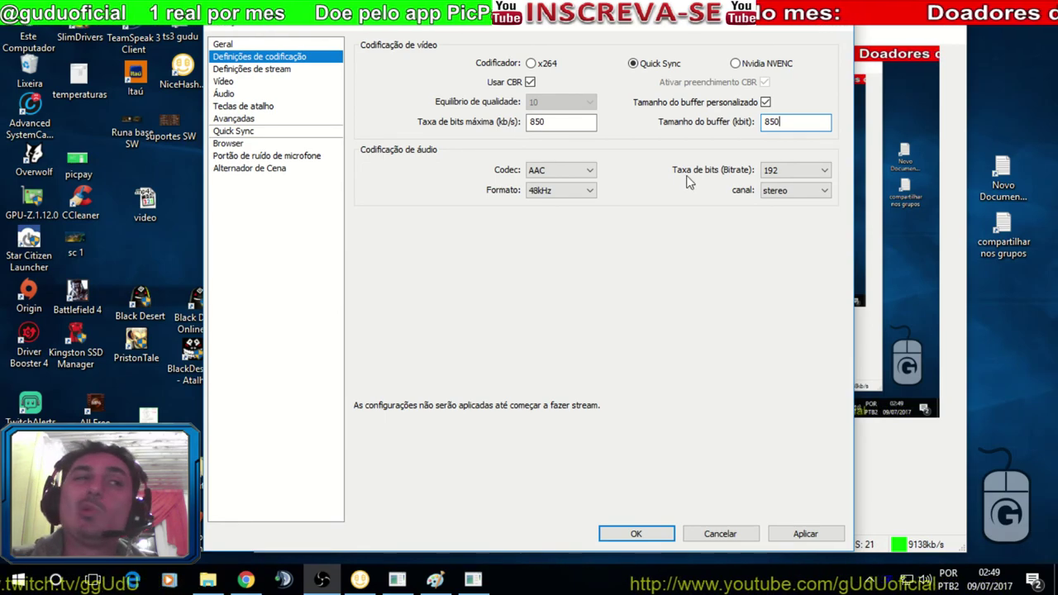
Point out the custom Quick Sync setting crf=15 in the advanced settings and close the settings without saving
left_click(266, 120)
left_click(536, 337)
triple_click(508, 246)
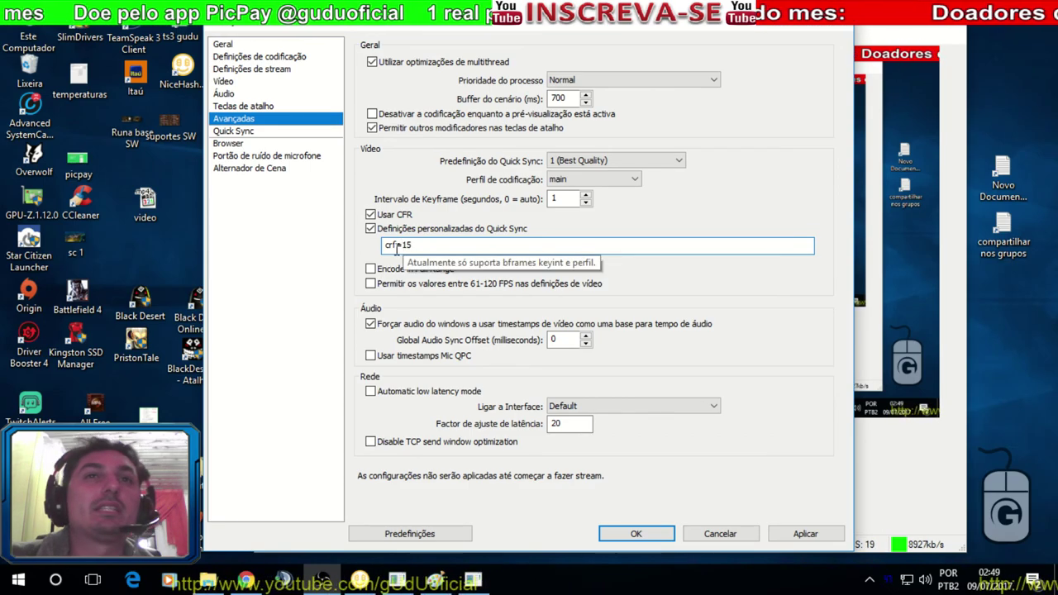
key("ctrl+a")
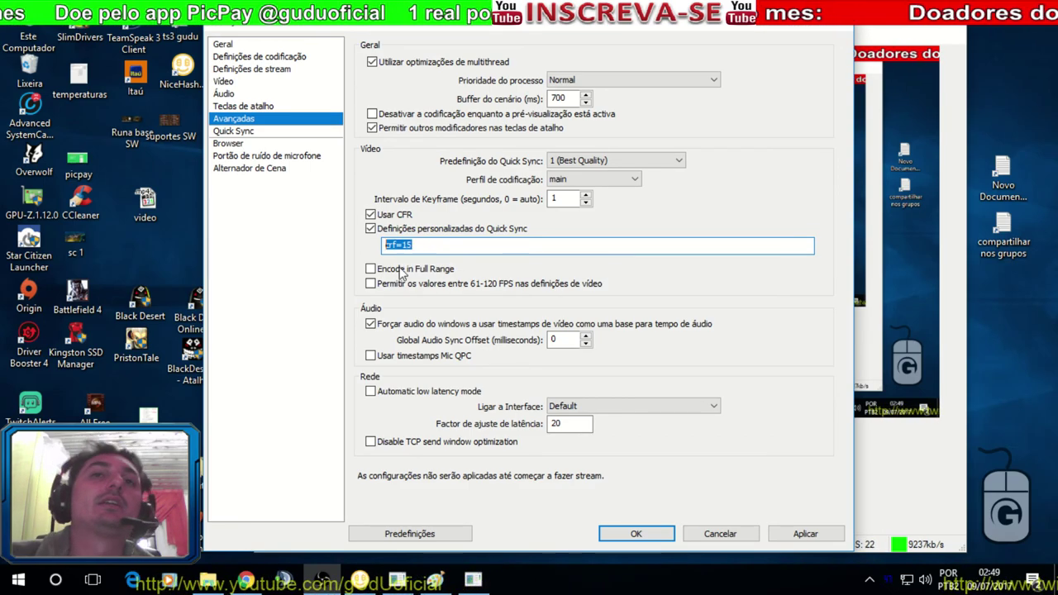
left_click(719, 535)
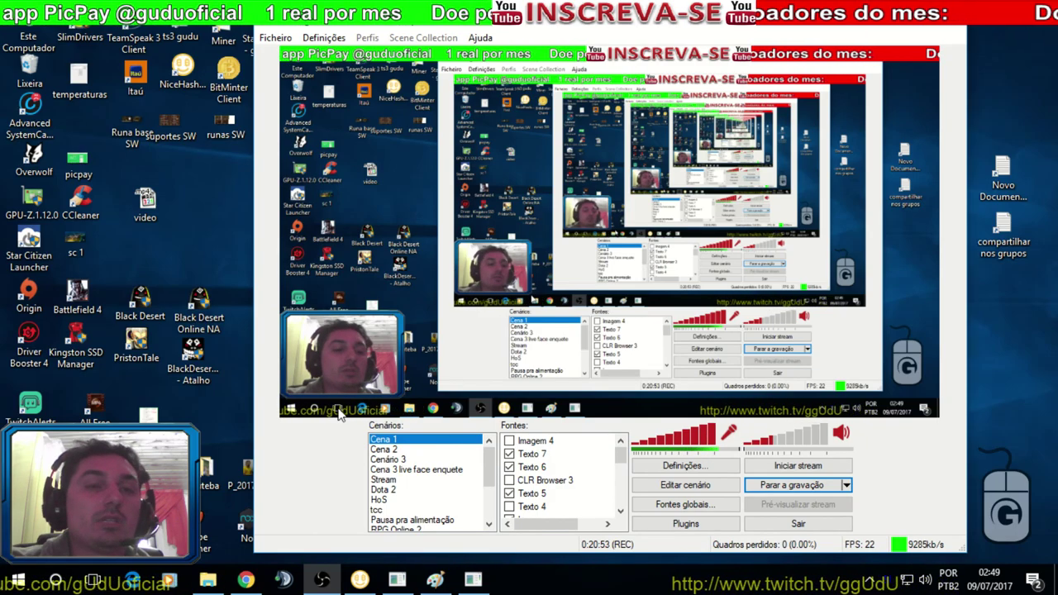
Switch to Chrome to show the YouTube channel's uploads and past live streams, and return to OBS
mouse_move(248, 583)
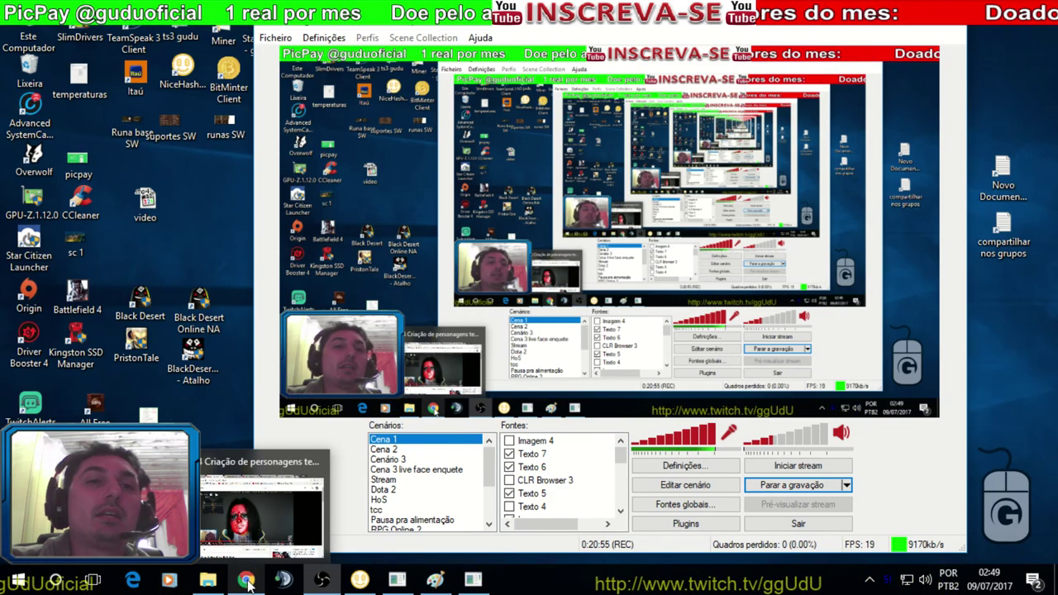
left_click(248, 582)
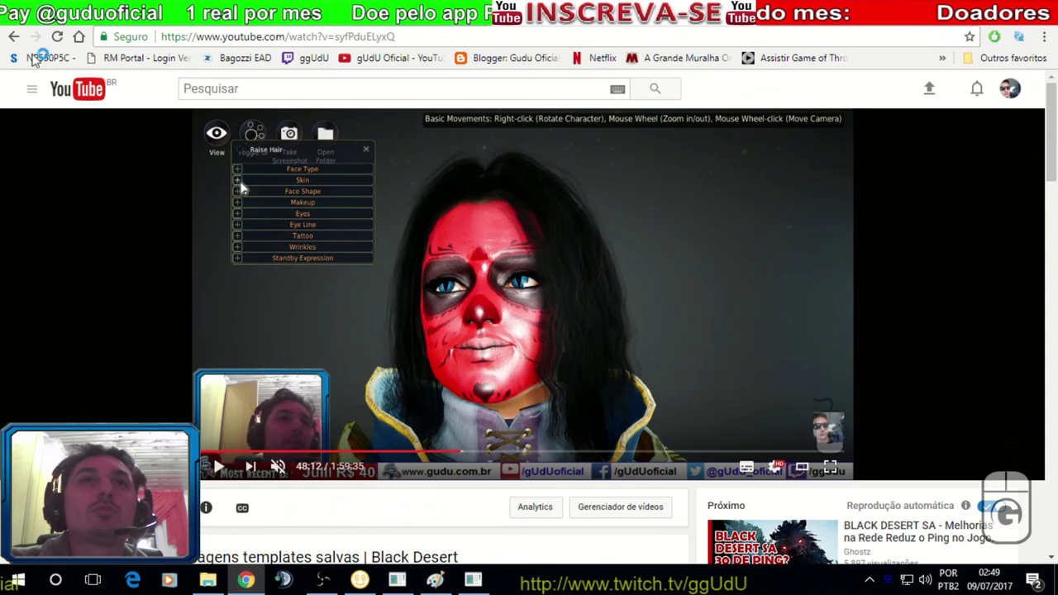
key("alt+Left")
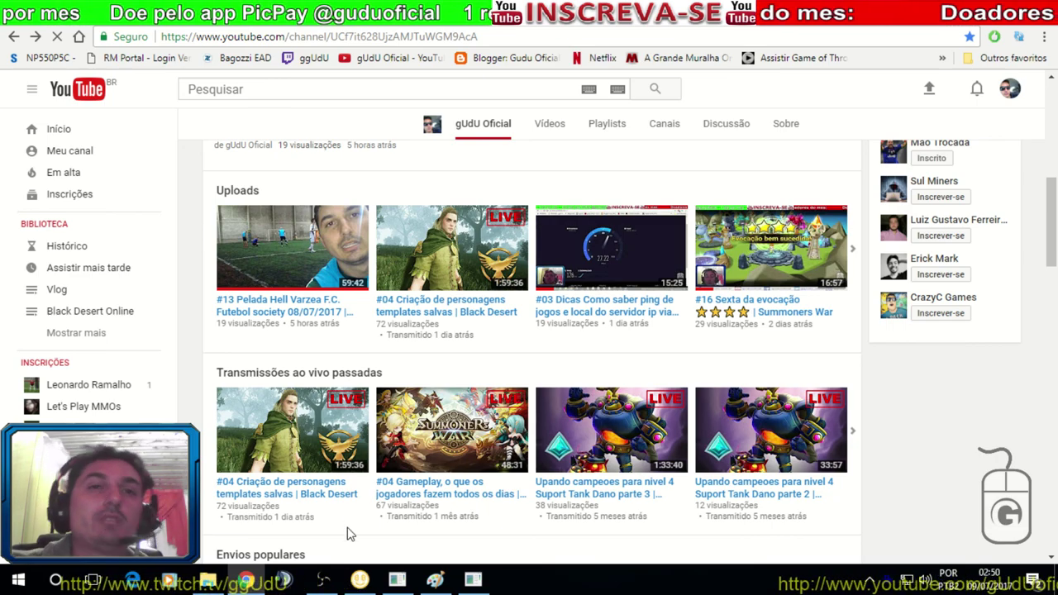
left_click(329, 582)
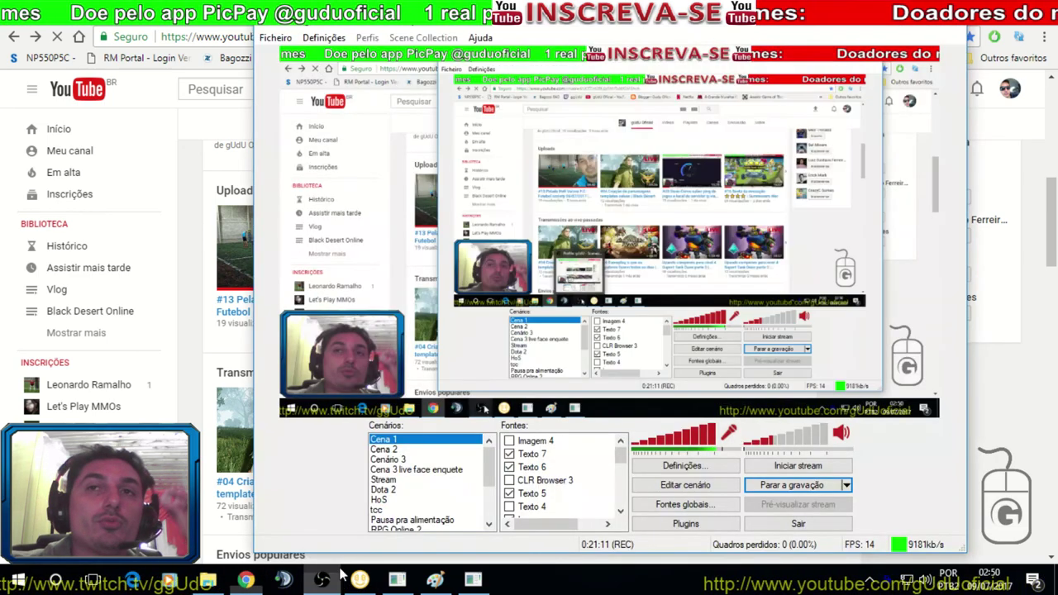